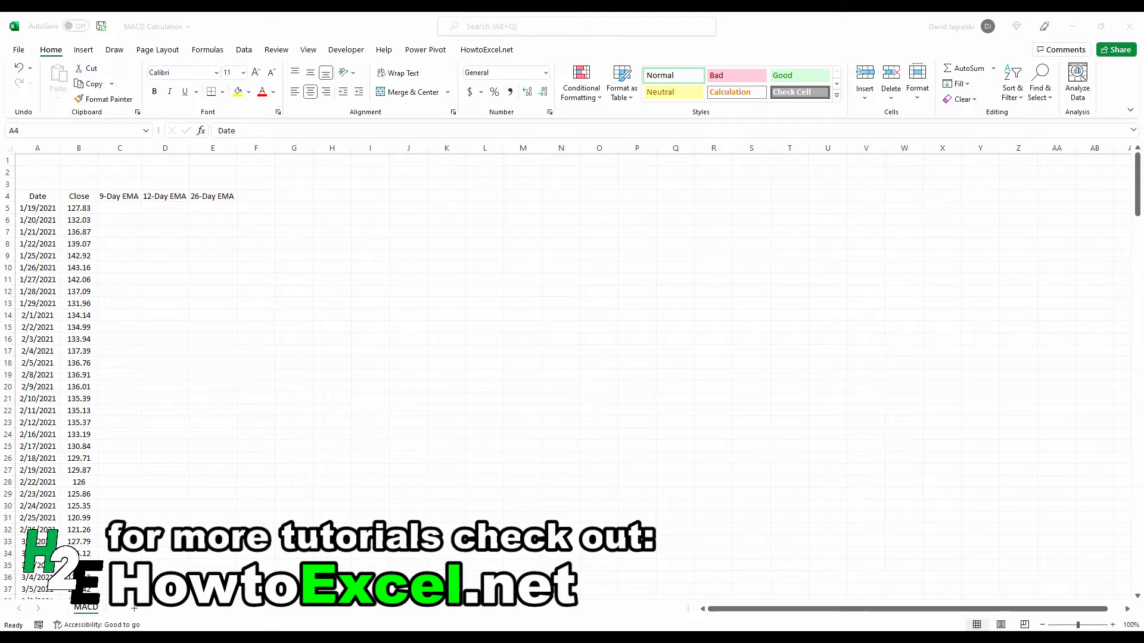
# Enter the EMA periods 9, 12 and 26 in cells C1, D1 and E1.
pyautogui.click(267, 24)
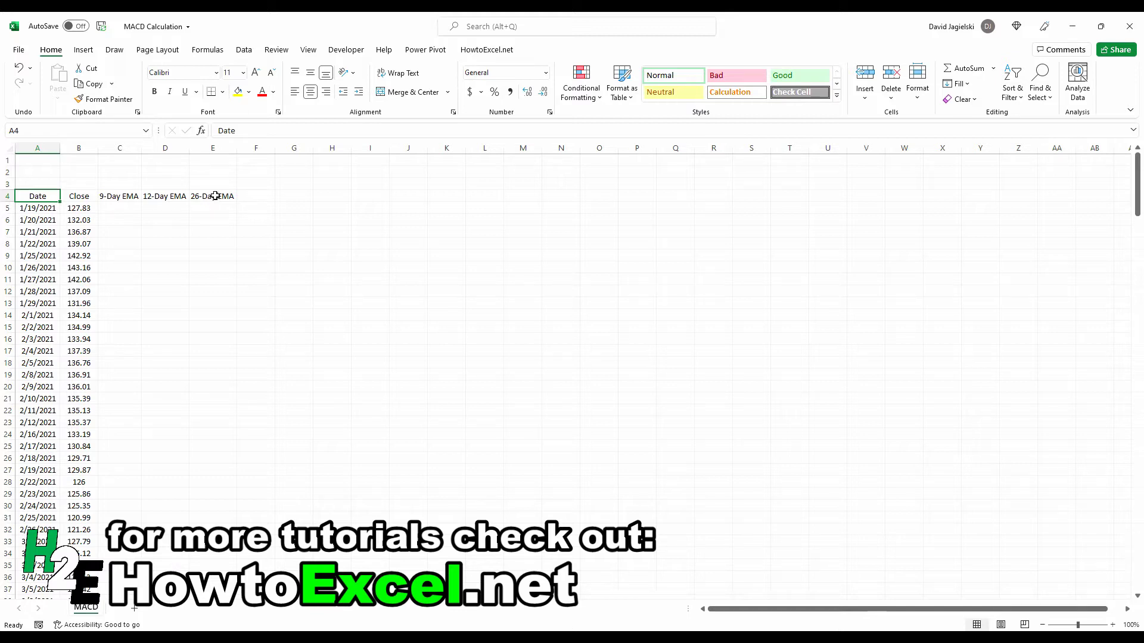
pyautogui.click(125, 158)
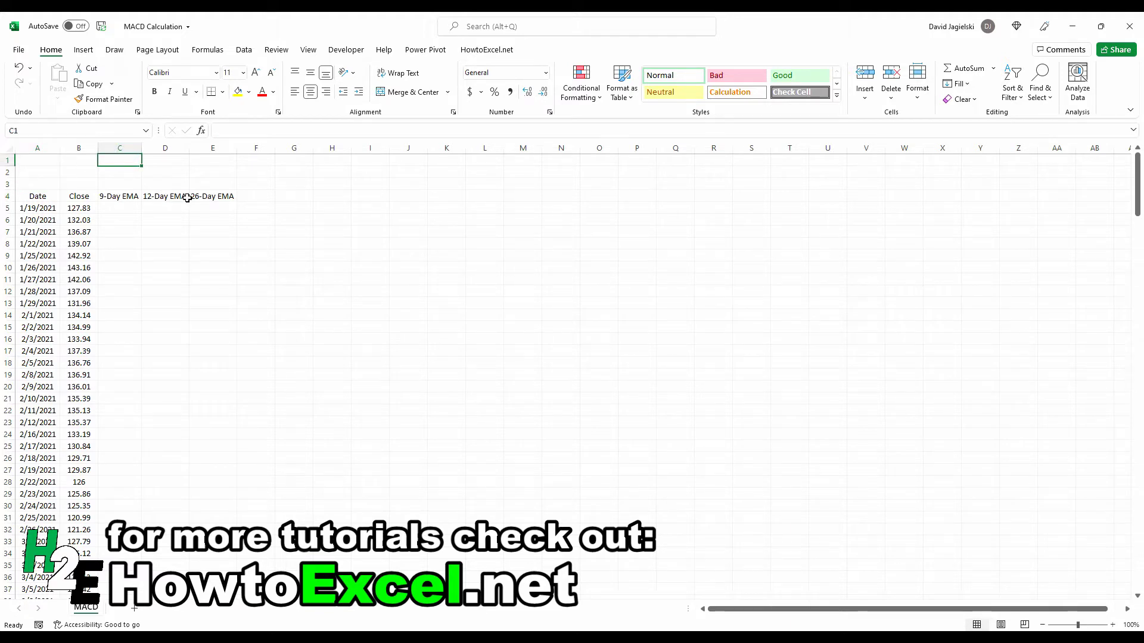
pyautogui.write('9')
pyautogui.press('Tab')
pyautogui.write('12')
pyautogui.press('Tab')
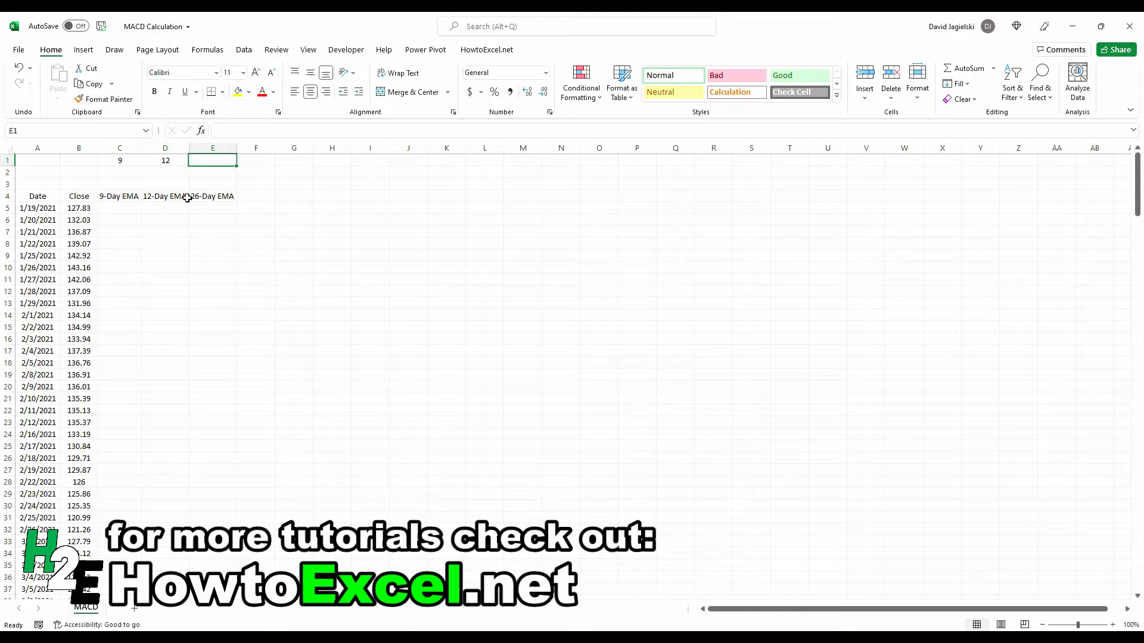
pyautogui.write('26')
pyautogui.press('Return')
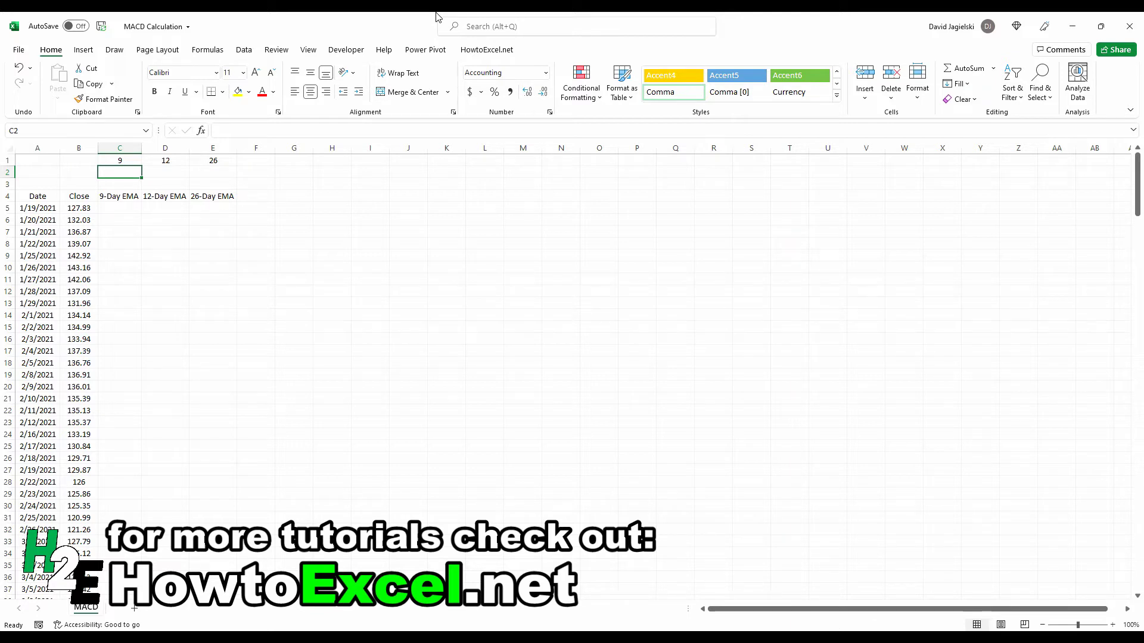
# Compute smoothing factors =2/(1+C1) in C2 and copy them to D2 and E2.
pyautogui.write('=2/')
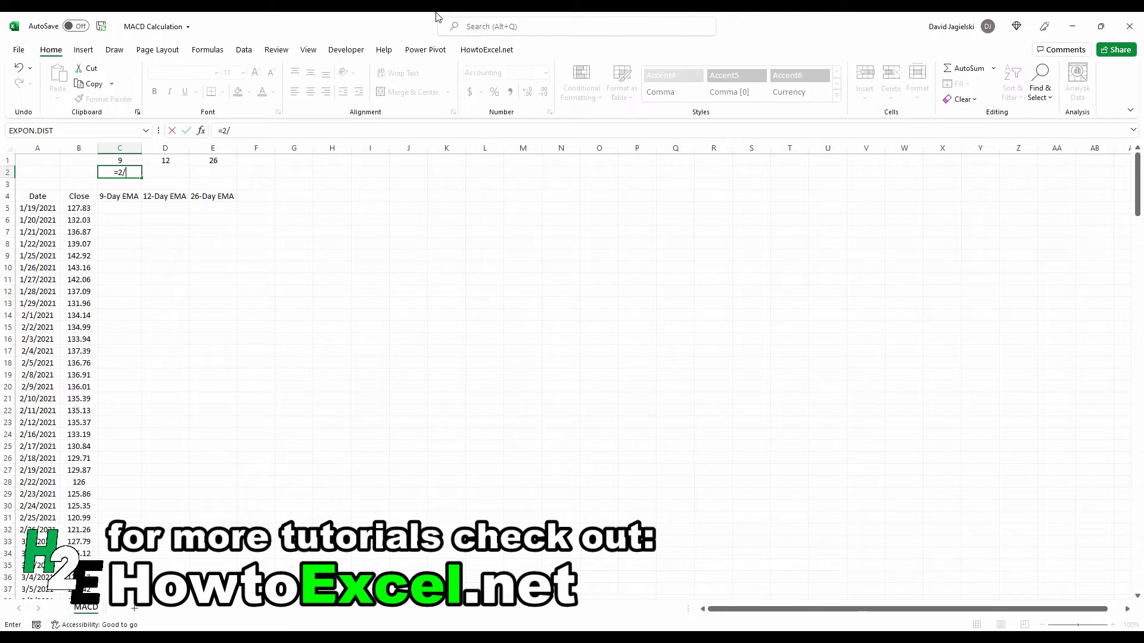
pyautogui.write('(1+')
pyautogui.press('Up')
pyautogui.write(')')
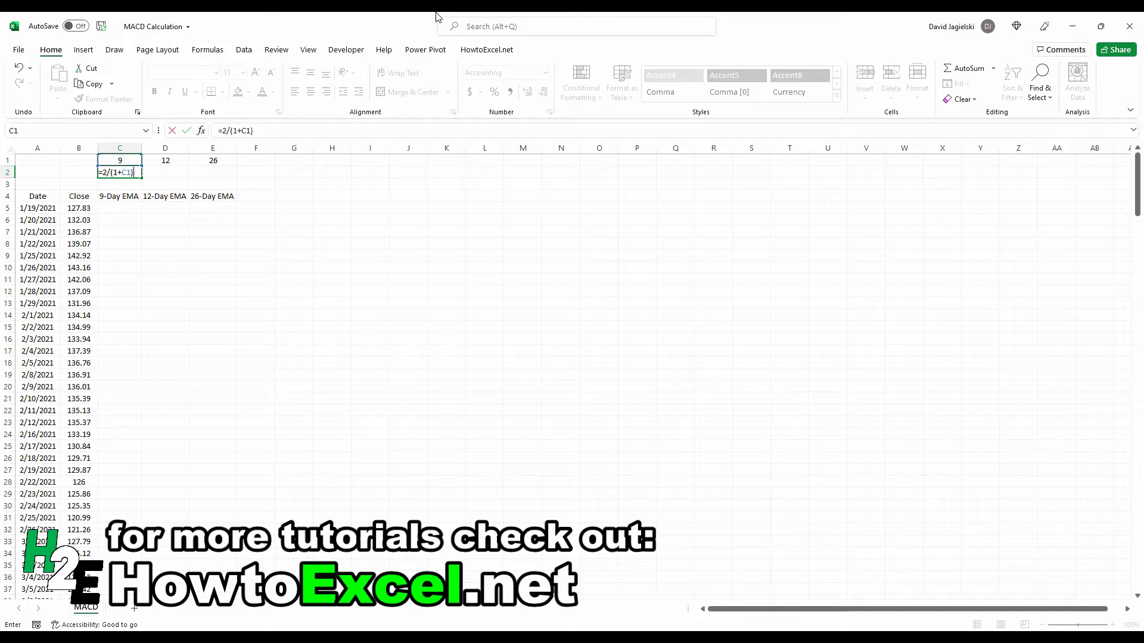
pyautogui.hotkey('ctrl', 'Return')
pyautogui.press('Right')
pyautogui.hotkey('ctrl', 'r')
pyautogui.press('Right')
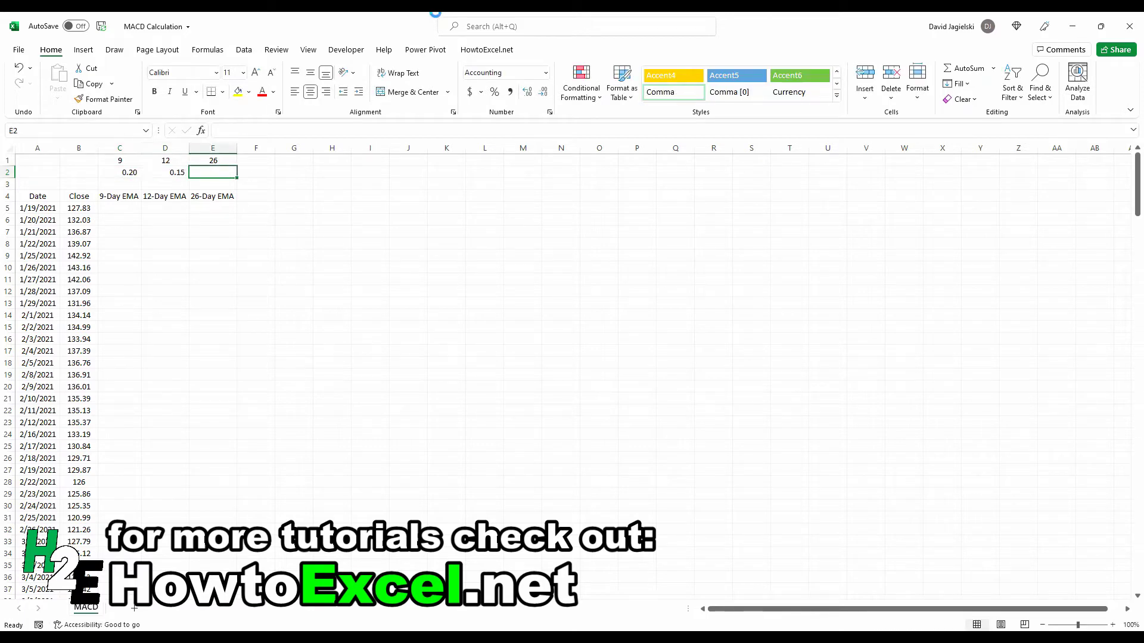
pyautogui.hotkey('ctrl', 'r')
# In C5, type the start of the formula: =IF(COUNTA(B5:B5)<=C1,AVERAGE(B5:B5),.
pyautogui.click(125, 208)
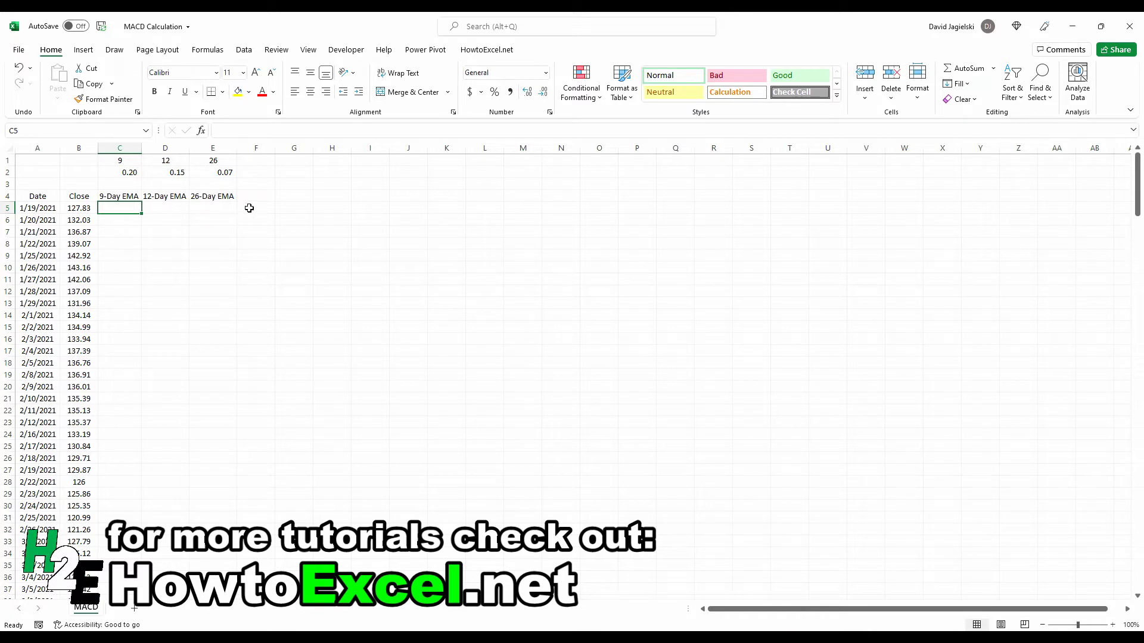
pyautogui.write('=')
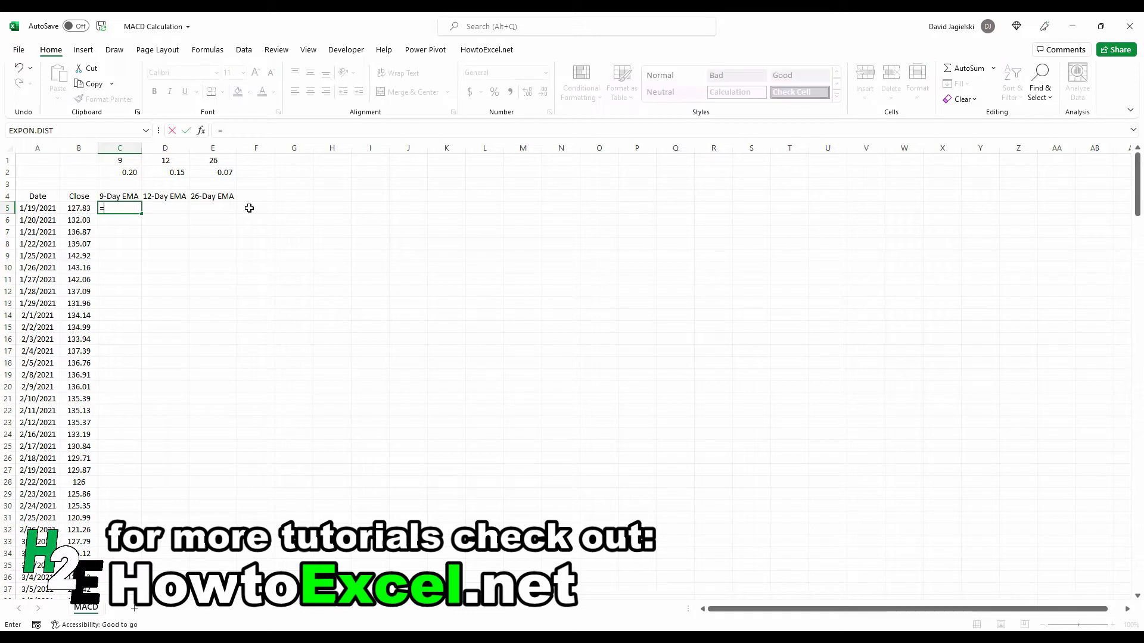
pyautogui.write('if(counta')
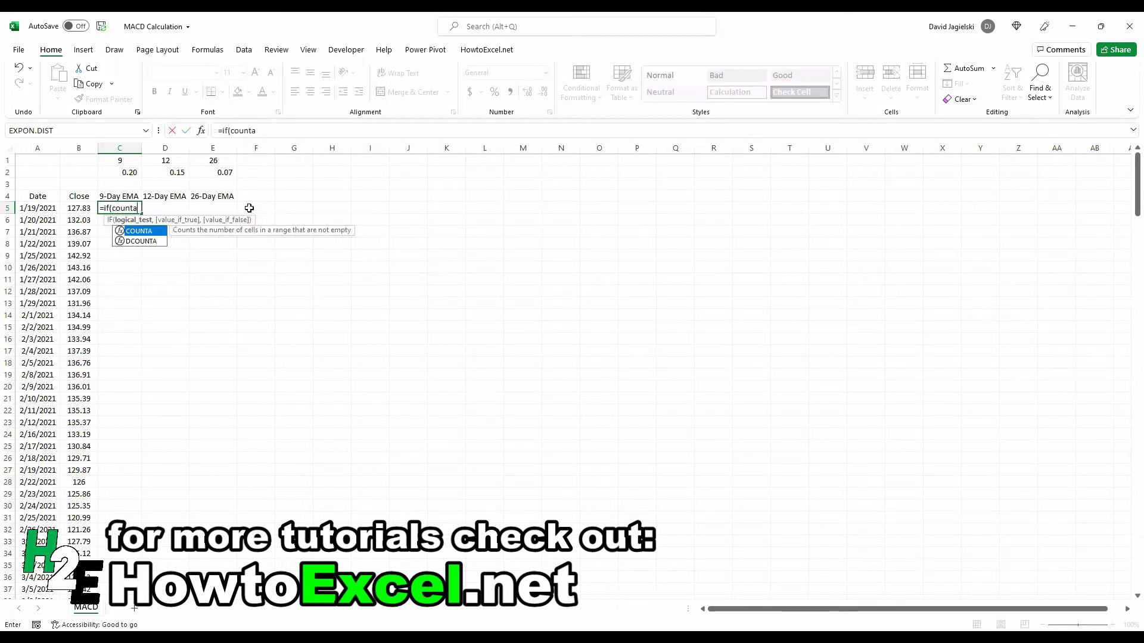
pyautogui.write('(')
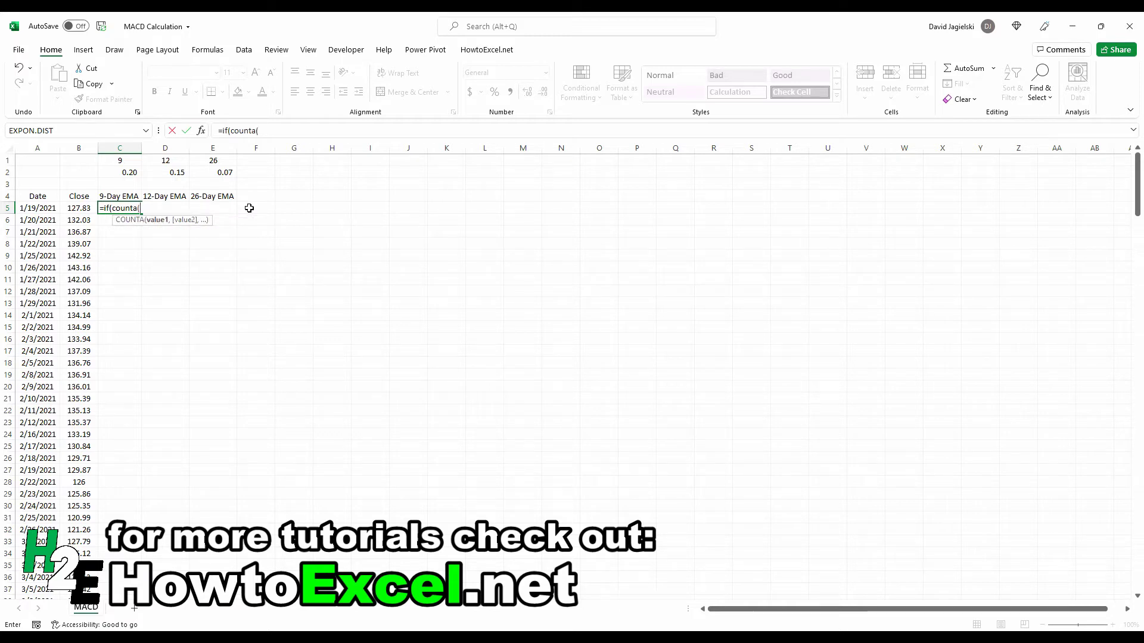
pyautogui.click(71, 208)
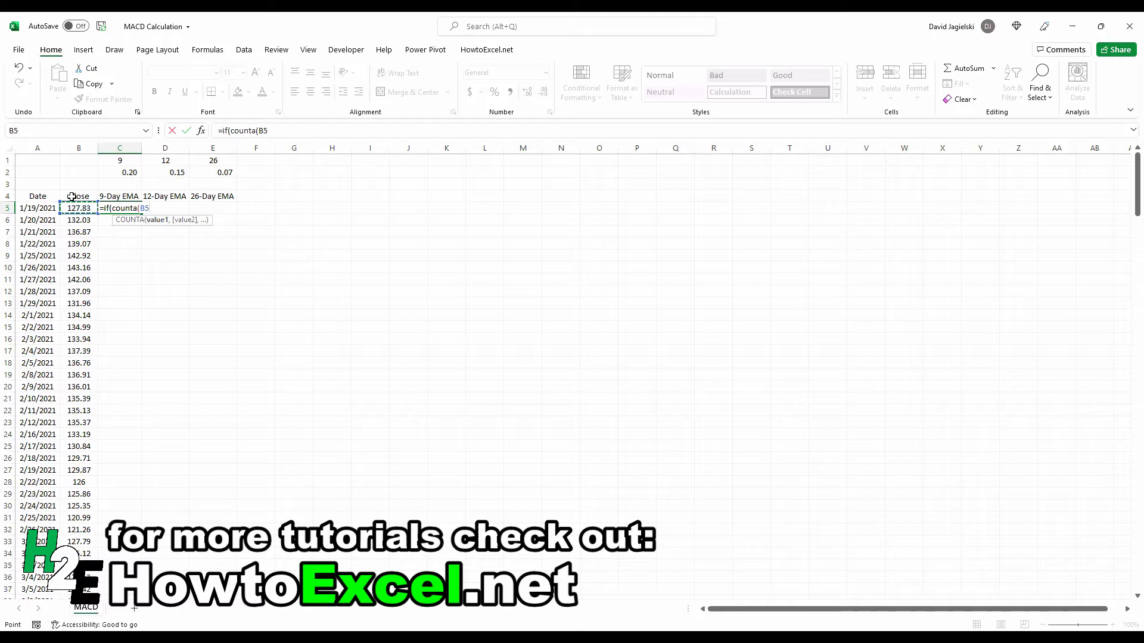
pyautogui.press('F8')
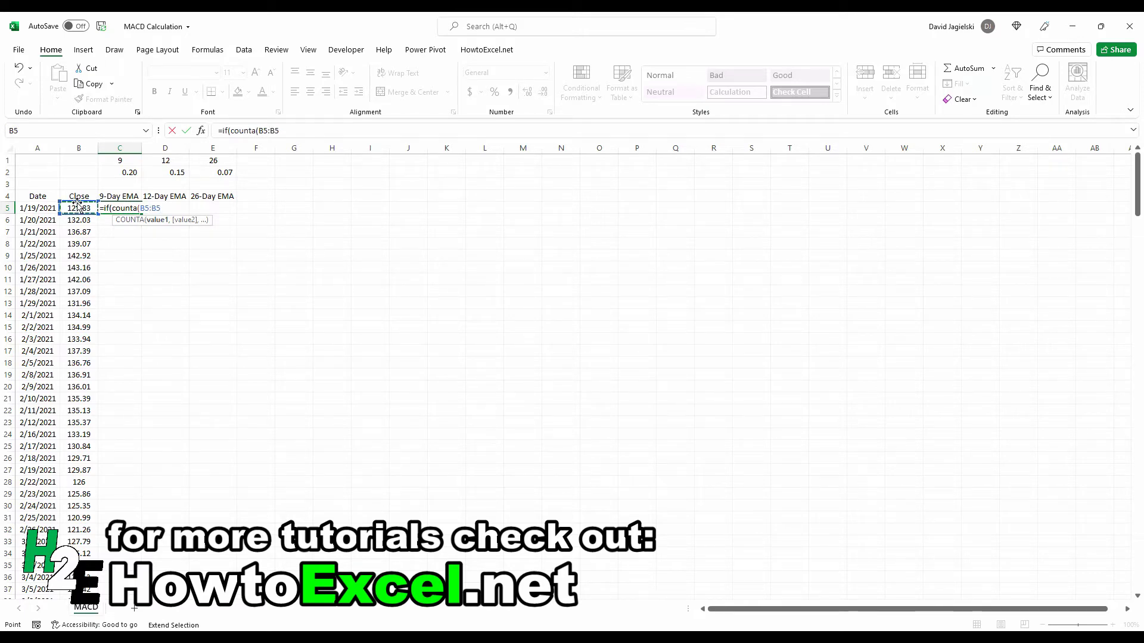
pyautogui.write(')')
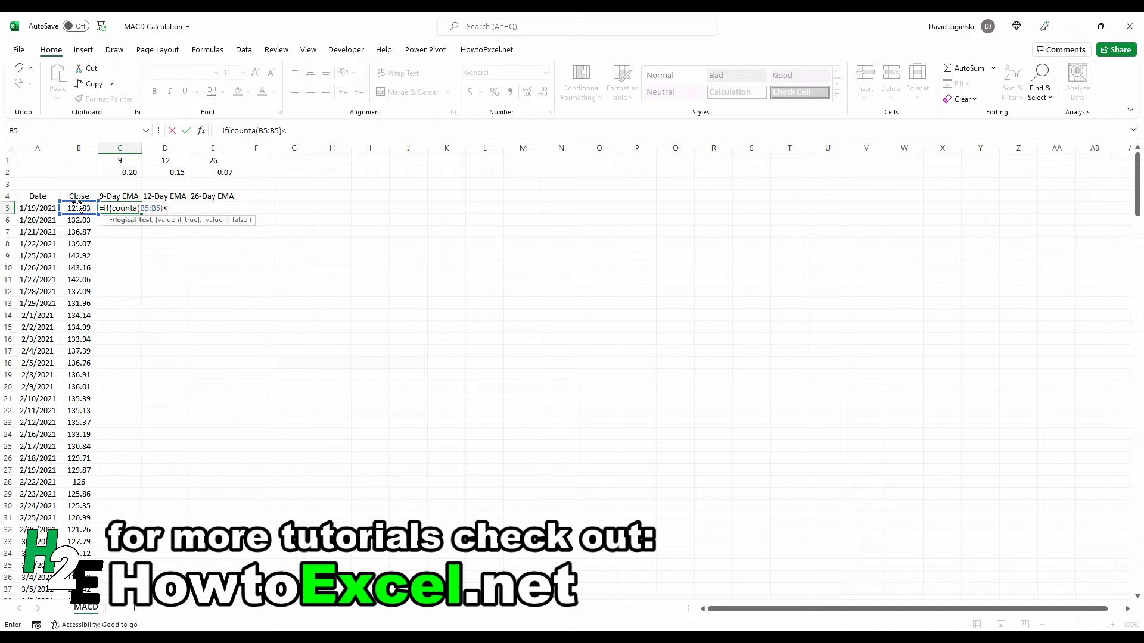
pyautogui.write('<=')
pyautogui.click(120, 160)
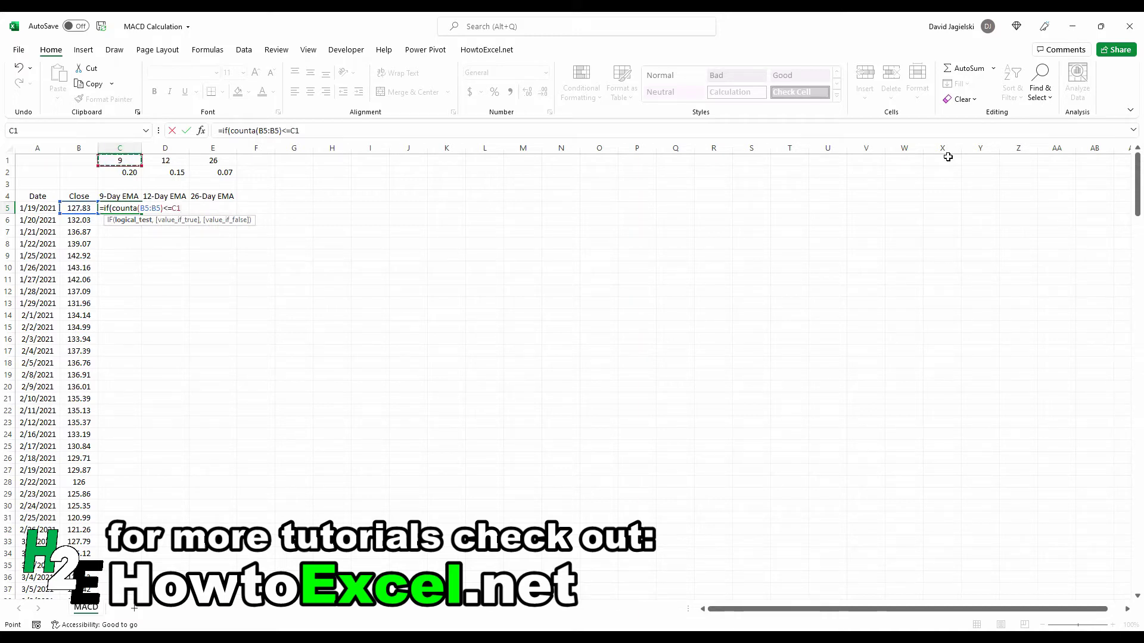
pyautogui.write(',average')
pyautogui.press('Tab')
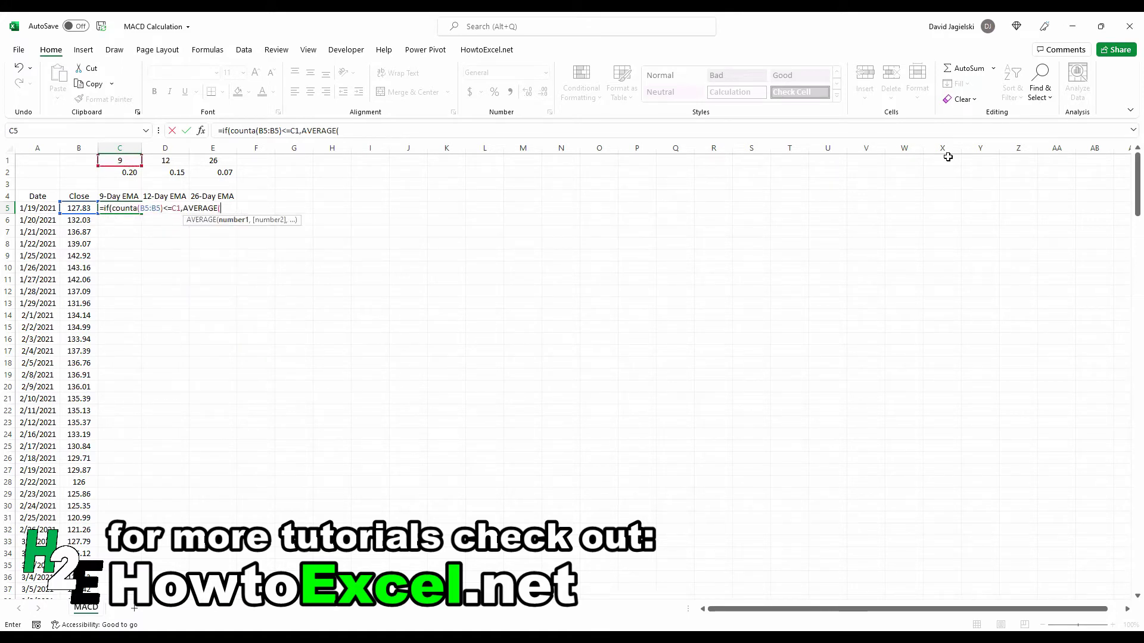
pyautogui.click(86, 205)
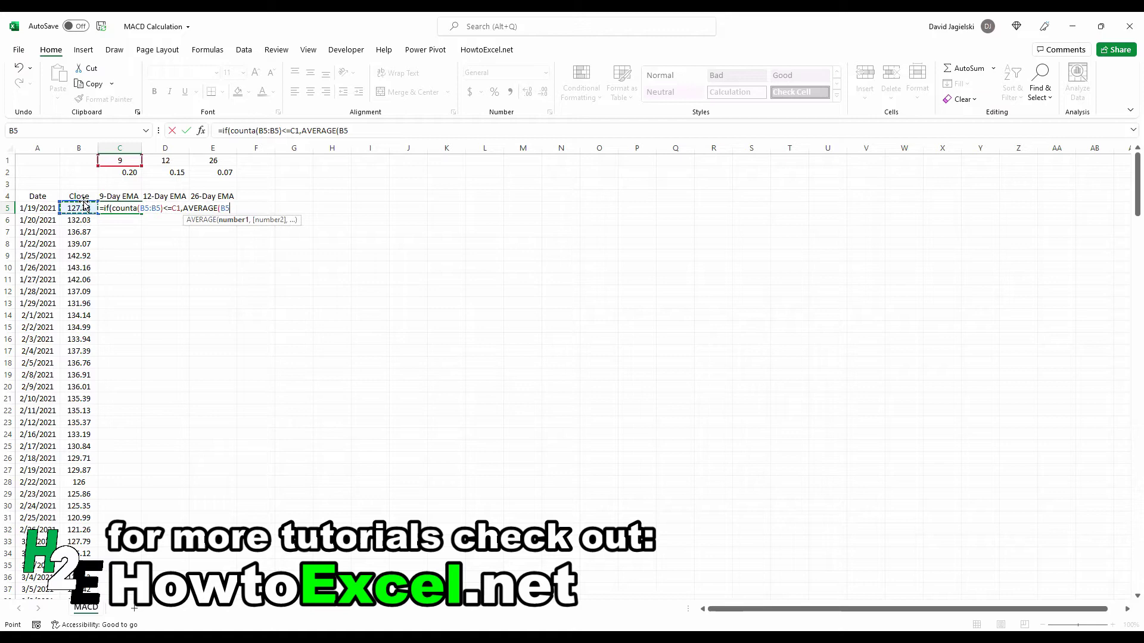
pyautogui.write('"')
pyautogui.press('BackSpace')
pyautogui.write(':B5)')
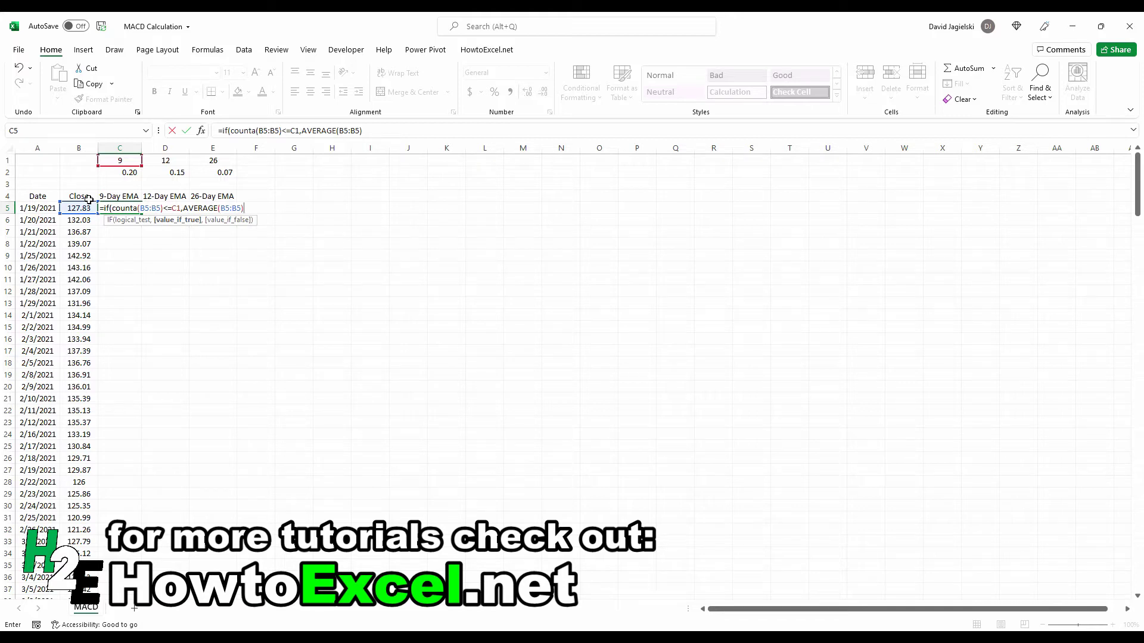
pyautogui.write(',')
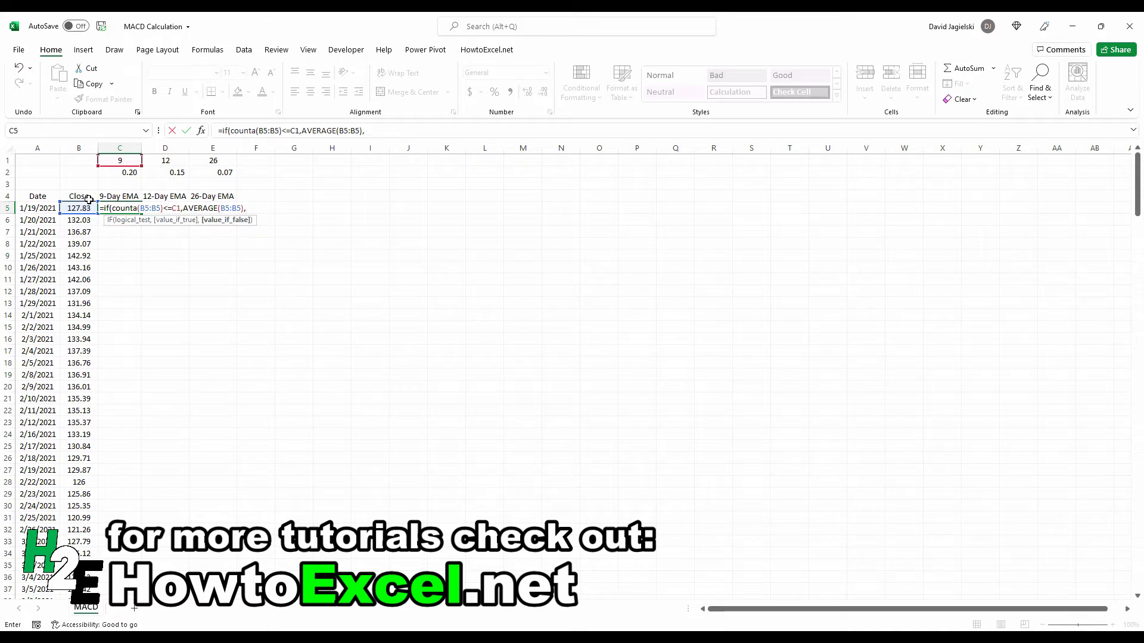
# Finish C5's formula with C2*(B5-C4)+C4) and accept Excel's correction, giving 127.83.
pyautogui.click(124, 173)
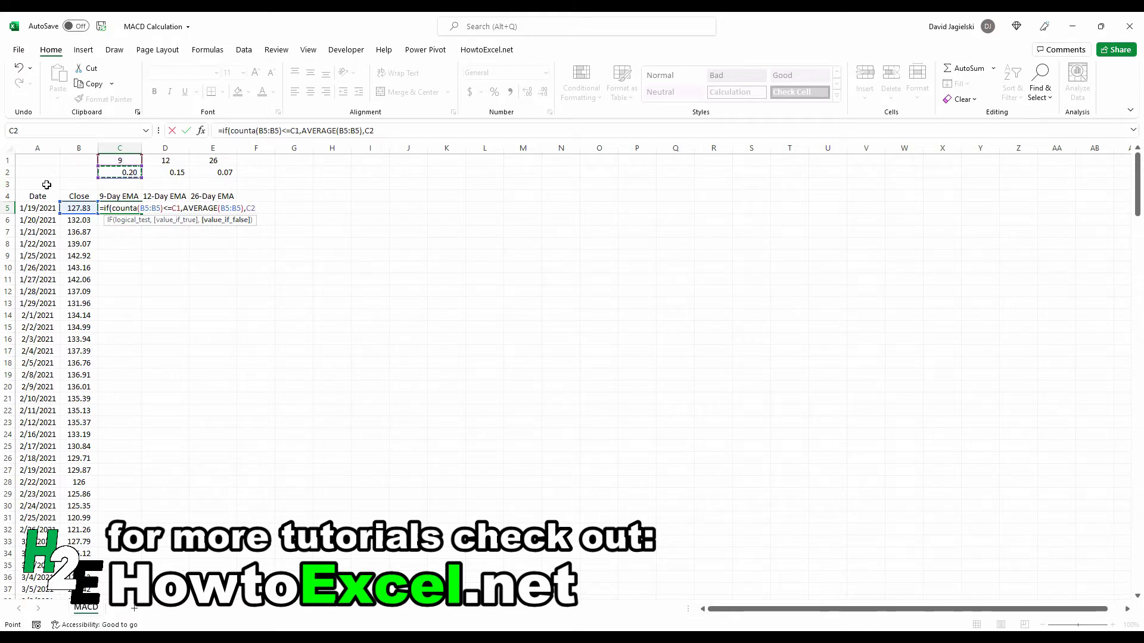
pyautogui.write('*(')
pyautogui.click(85, 208)
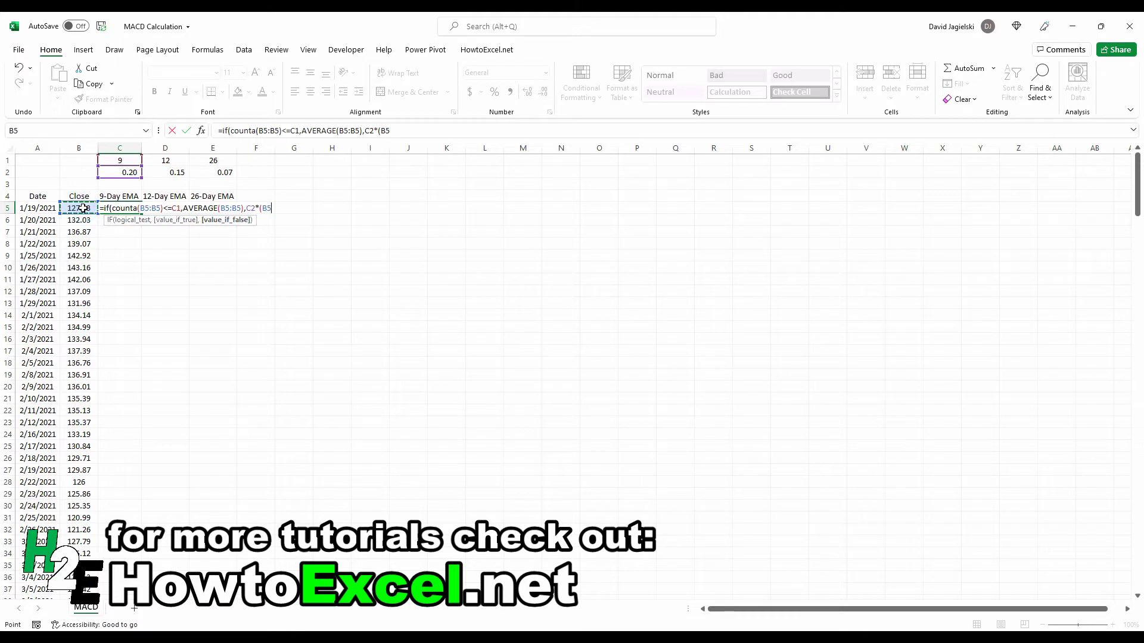
pyautogui.write('-')
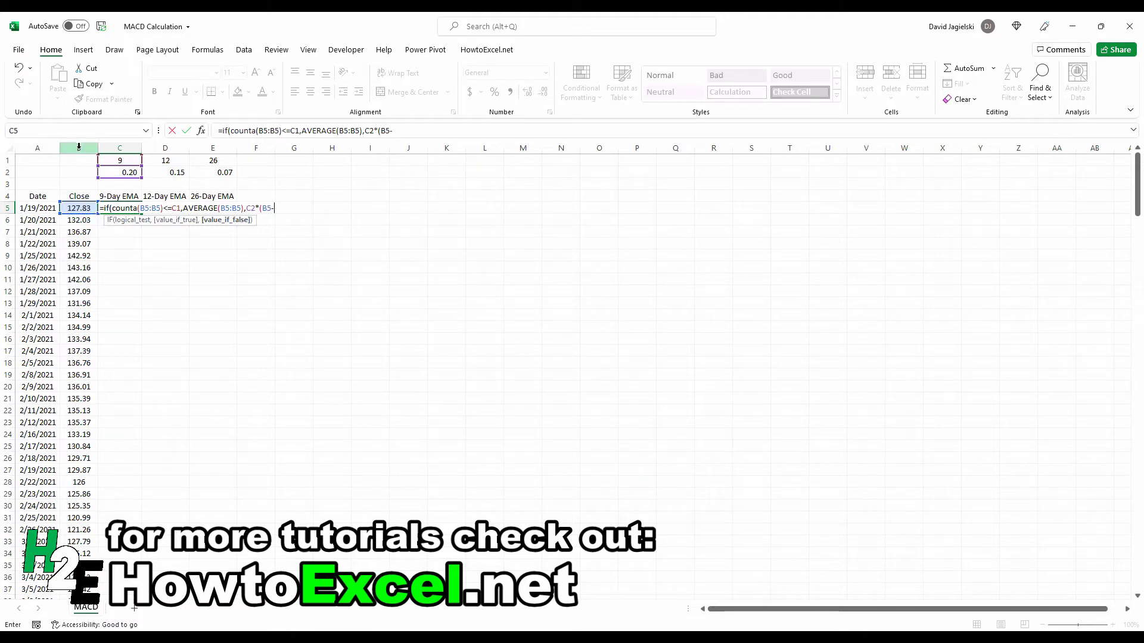
pyautogui.click(119, 196)
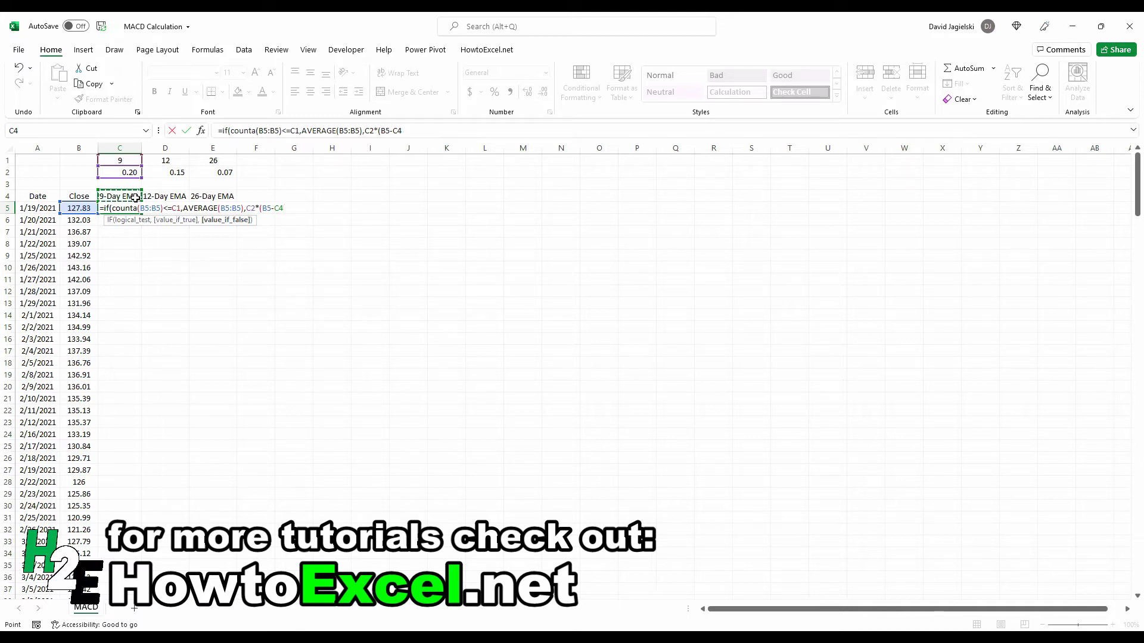
pyautogui.write(')+')
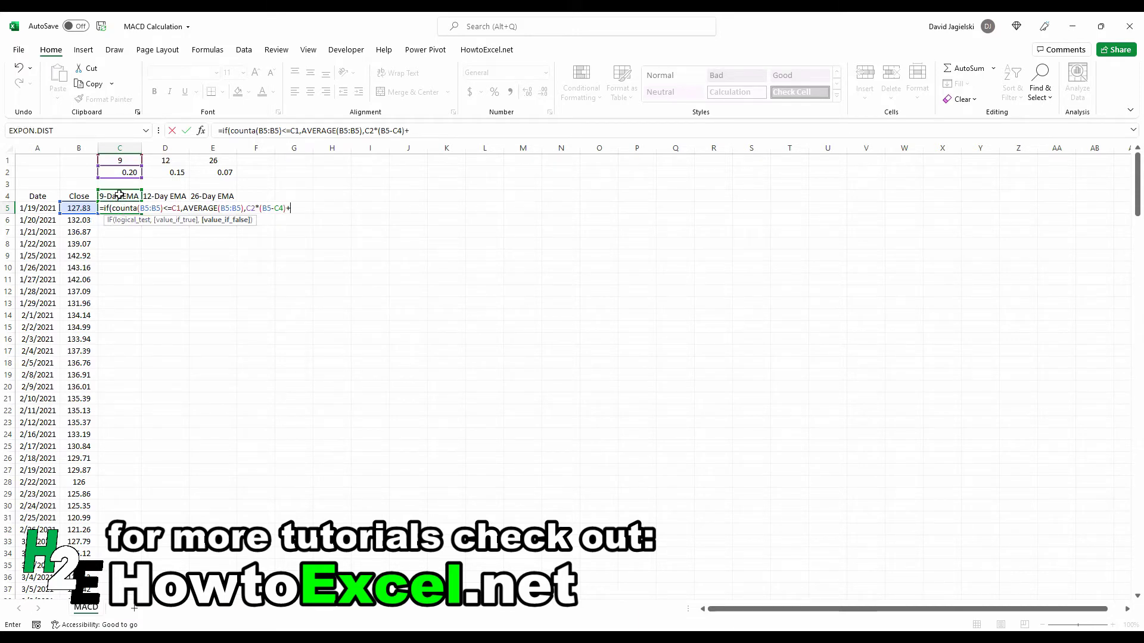
pyautogui.click(120, 195)
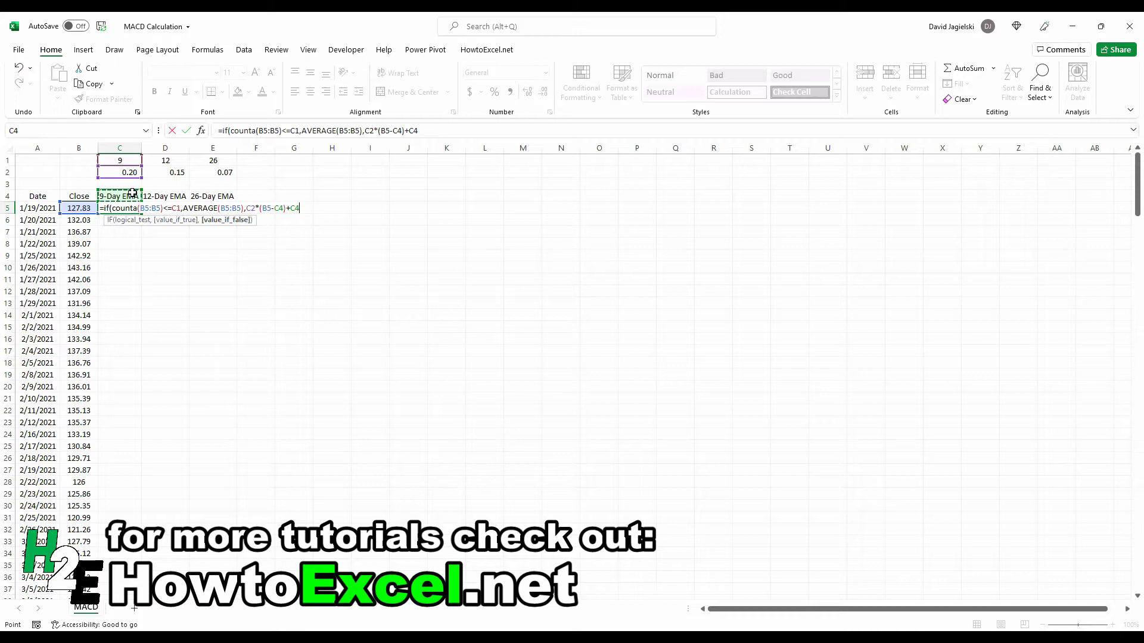
pyautogui.write(')')
pyautogui.press('Return')
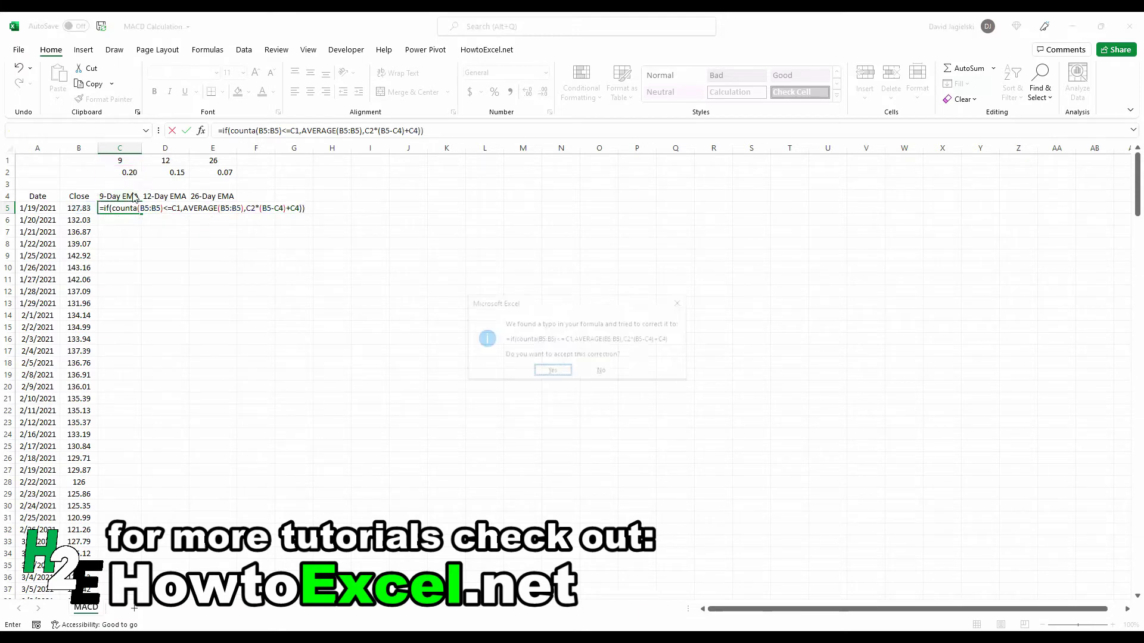
pyautogui.press('Return')
pyautogui.press('Up')
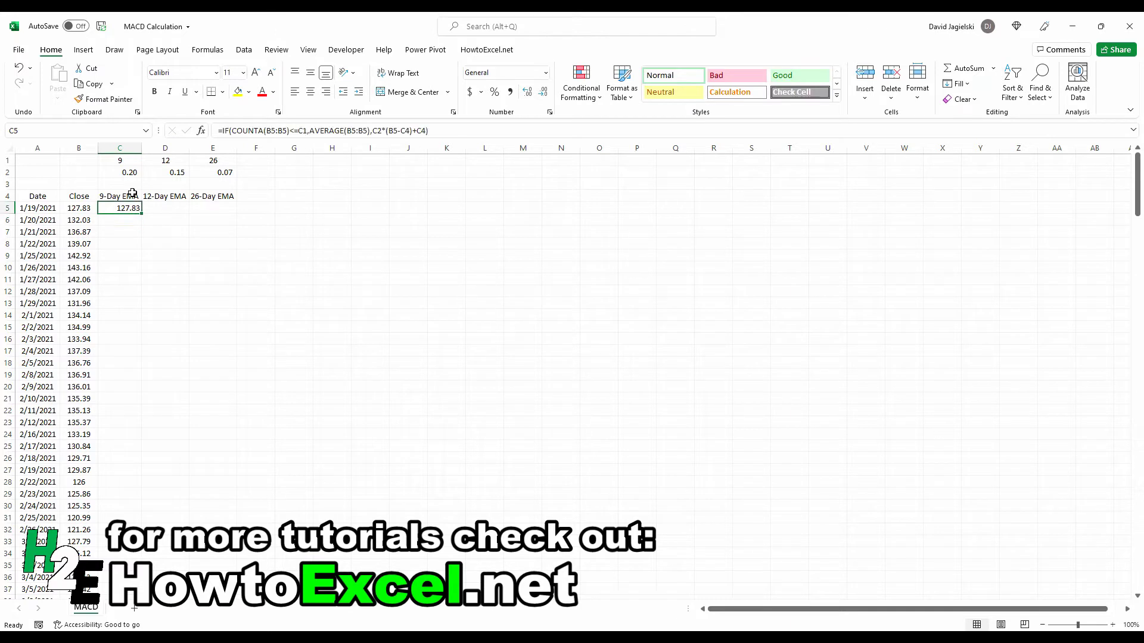
# Anchor C5's COUNTA range as $B$5:$B5 and the period reference as C$1.
pyautogui.click(271, 128)
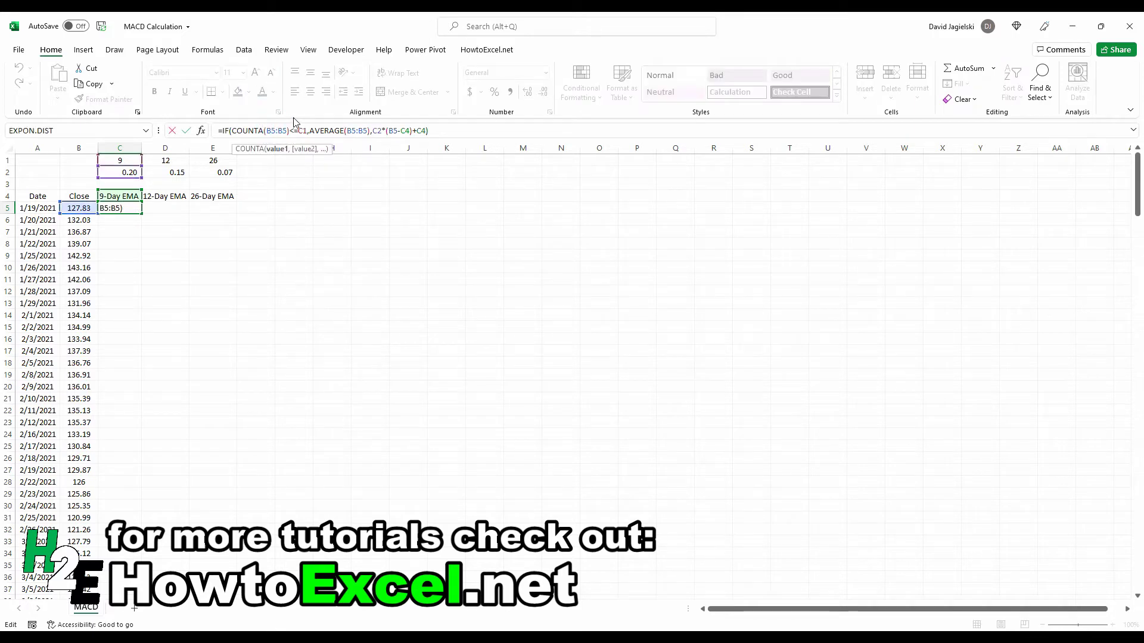
pyautogui.press('F4')
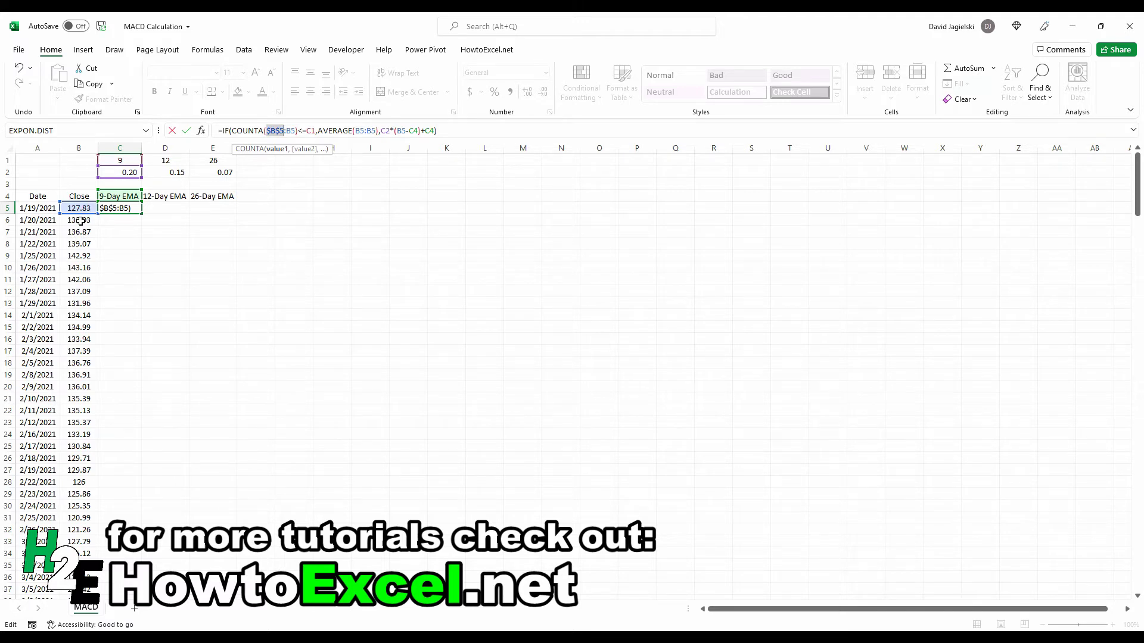
pyautogui.click(294, 133)
pyautogui.press('F4')
pyautogui.press('F4')
pyautogui.press('F4')
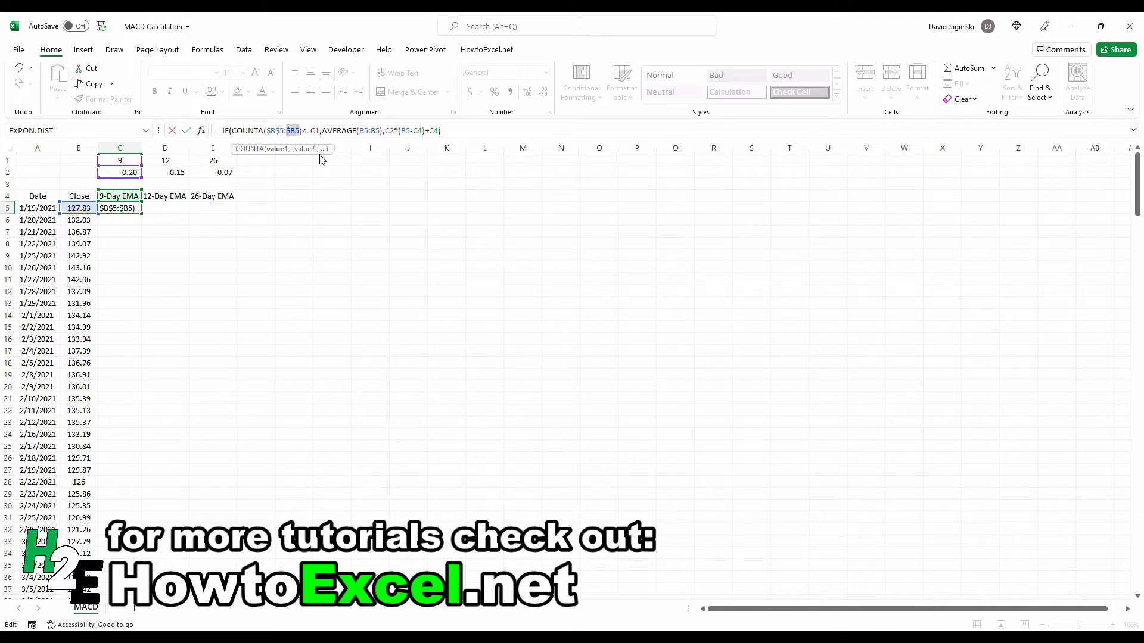
pyautogui.click(315, 130)
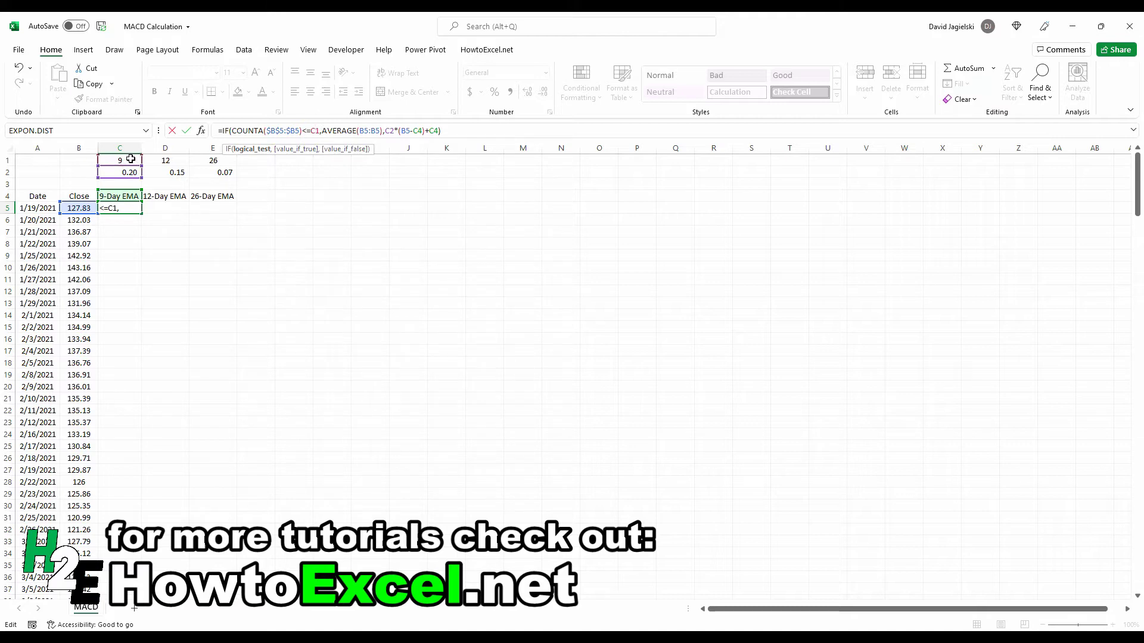
pyautogui.press('F4')
pyautogui.press('F4')
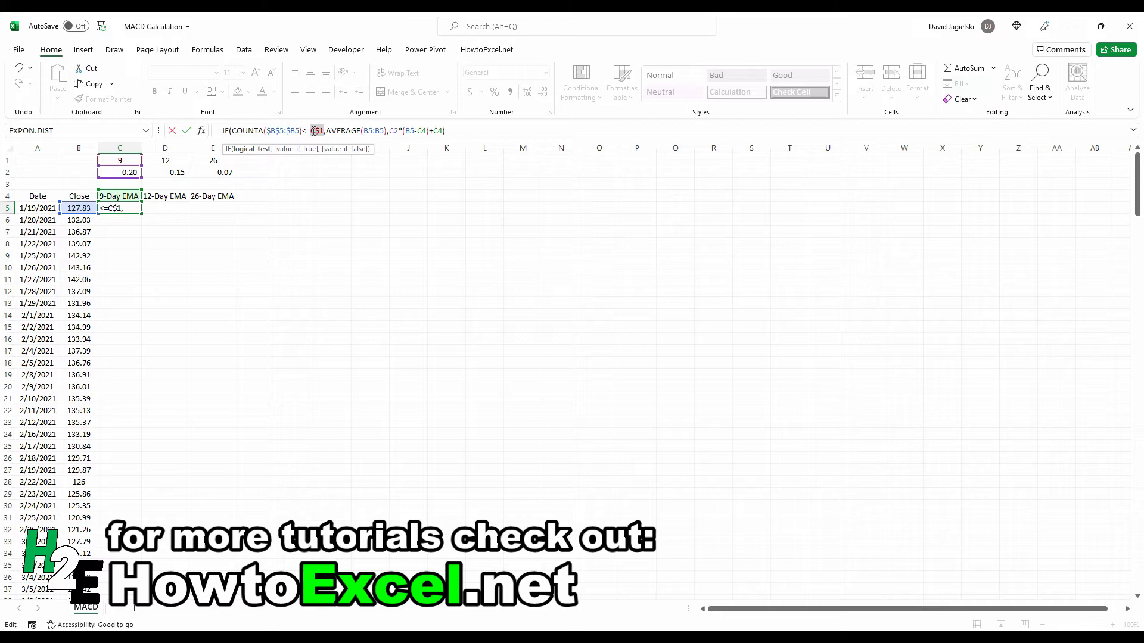
# Anchor the AVERAGE range as $B$5:$B5, the smoothing factor as C$2, plus $B5 and $C4.
pyautogui.click(371, 132)
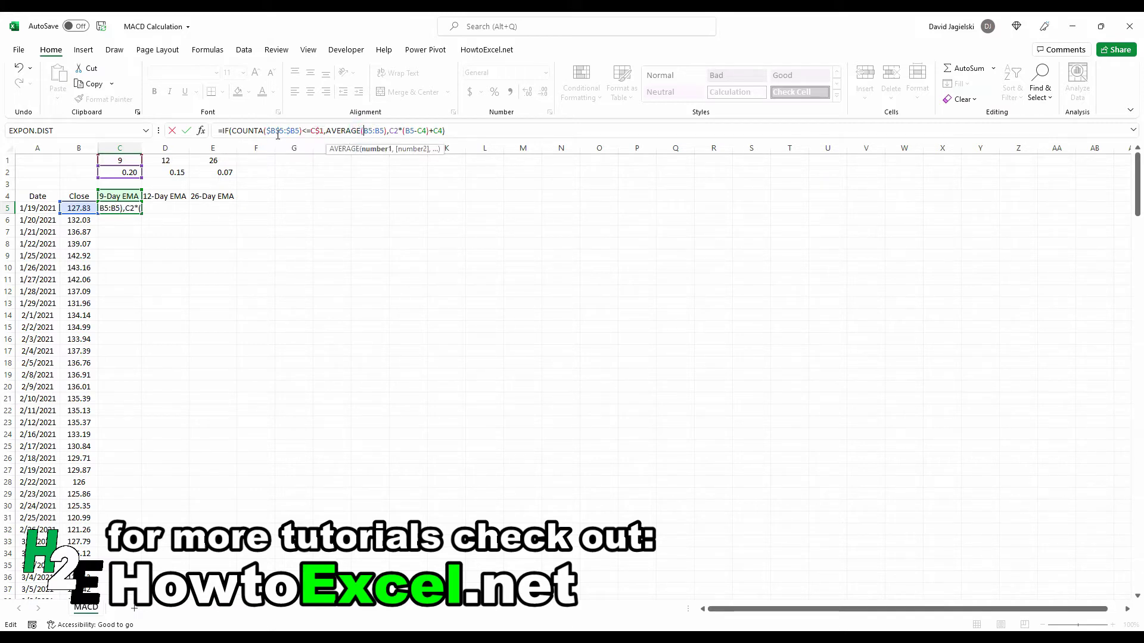
pyautogui.press('F4')
pyautogui.click(388, 131)
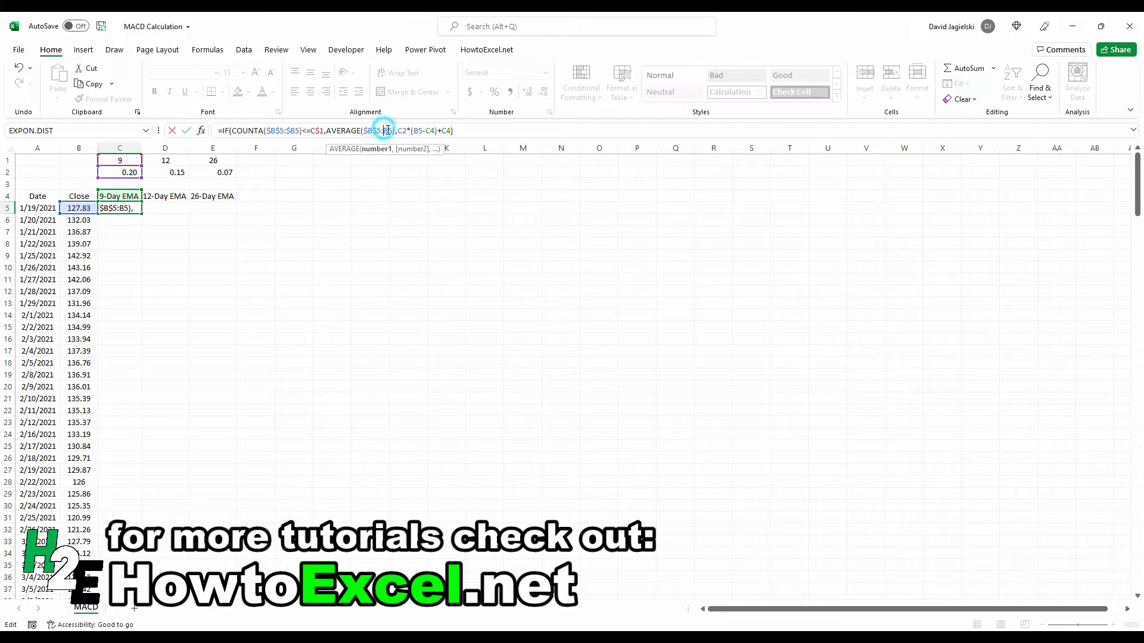
pyautogui.press('F4')
pyautogui.press('F4')
pyautogui.press('F4')
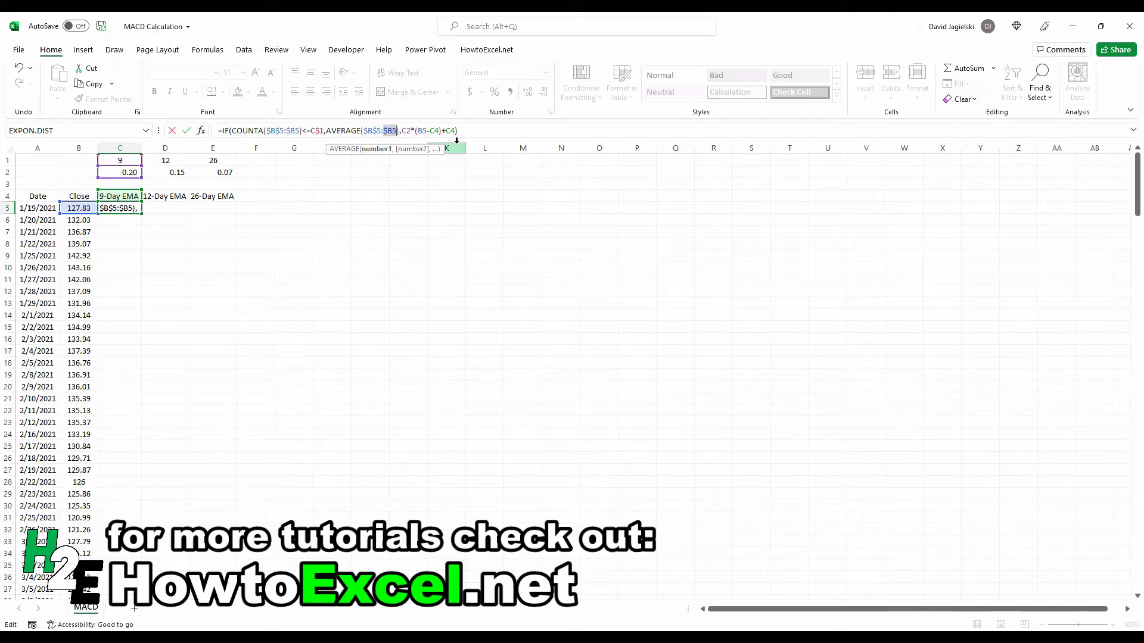
pyautogui.click(405, 130)
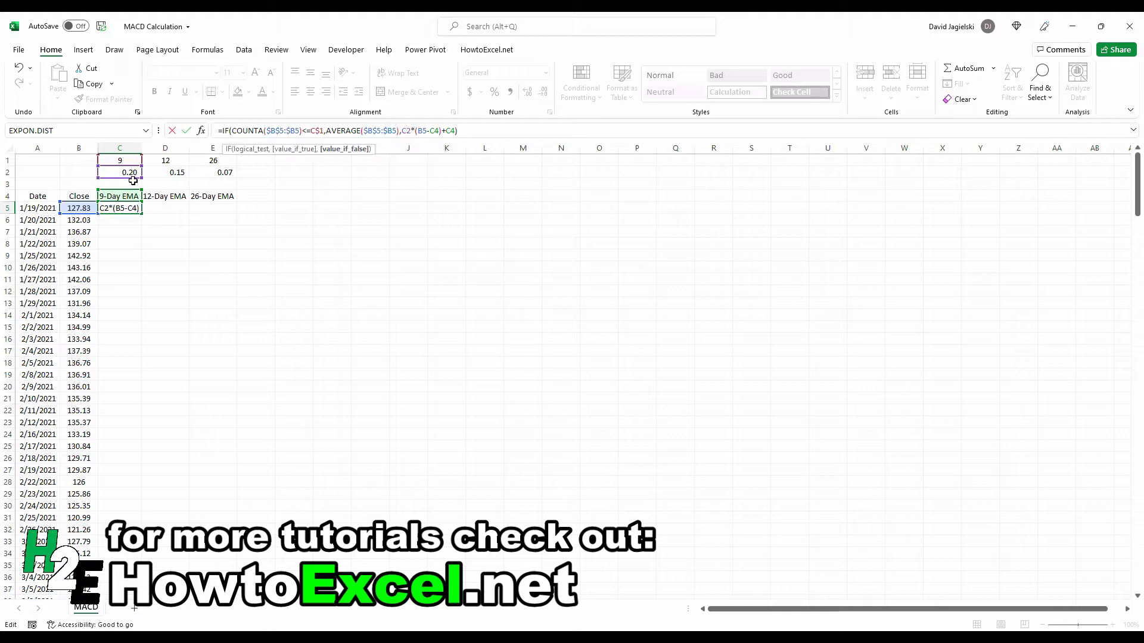
pyautogui.press('F4')
pyautogui.press('F4')
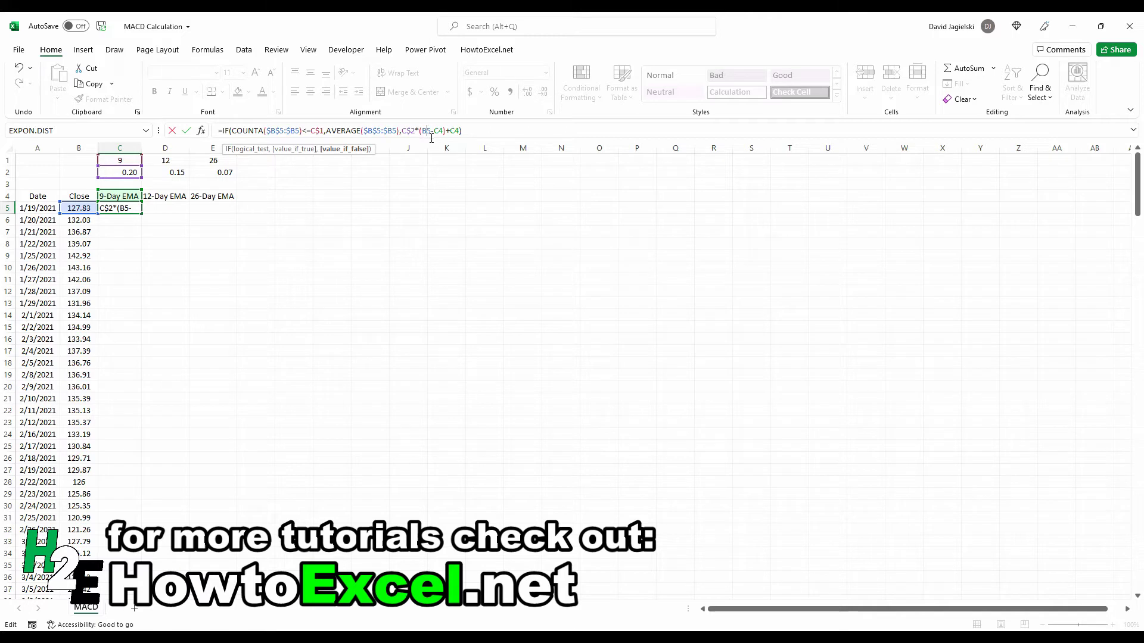
pyautogui.write('$')
pyautogui.click(445, 130)
pyautogui.write('$')
pyautogui.click(460, 131)
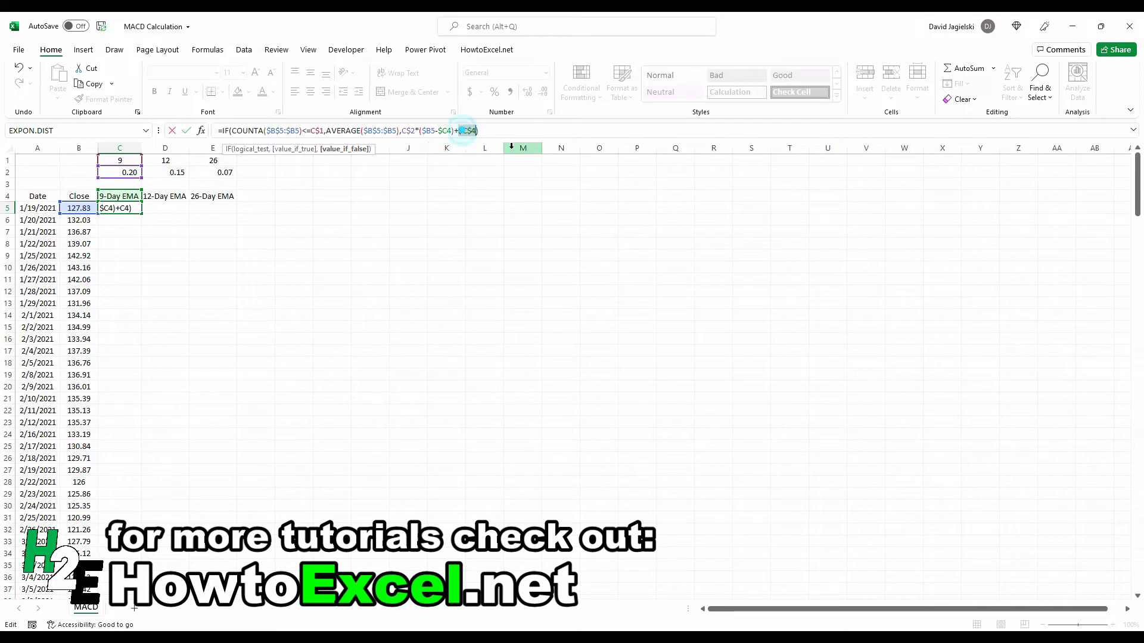
# Anchor the final $C4 reference, then fill C5's EMA formula down through C14.
pyautogui.write('$')
pyautogui.press('Return')
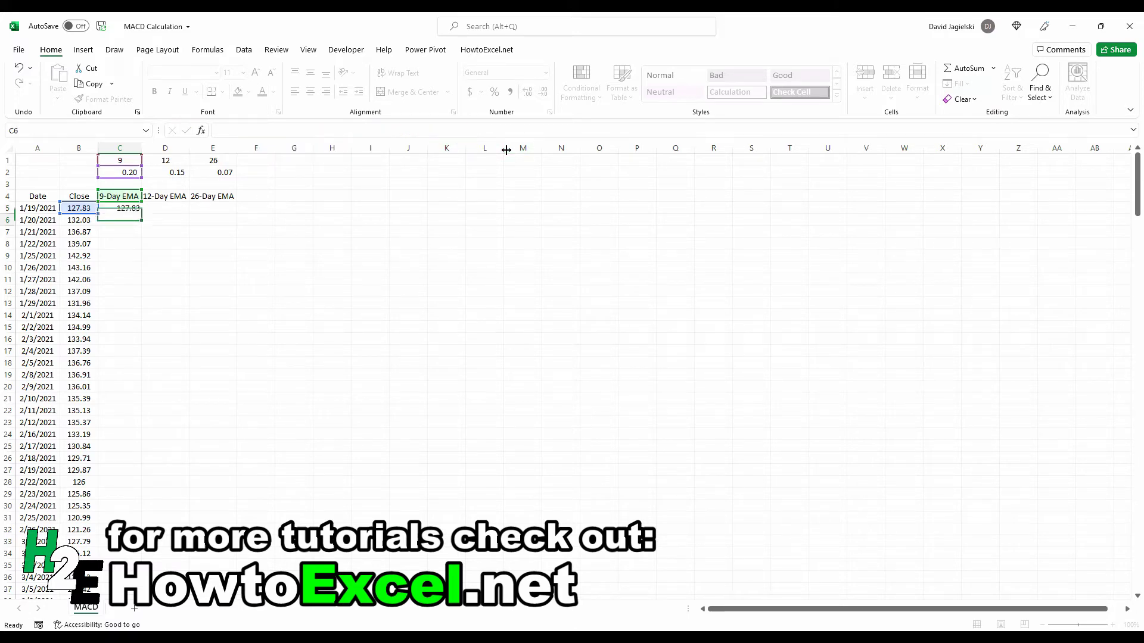
pyautogui.click(127, 206)
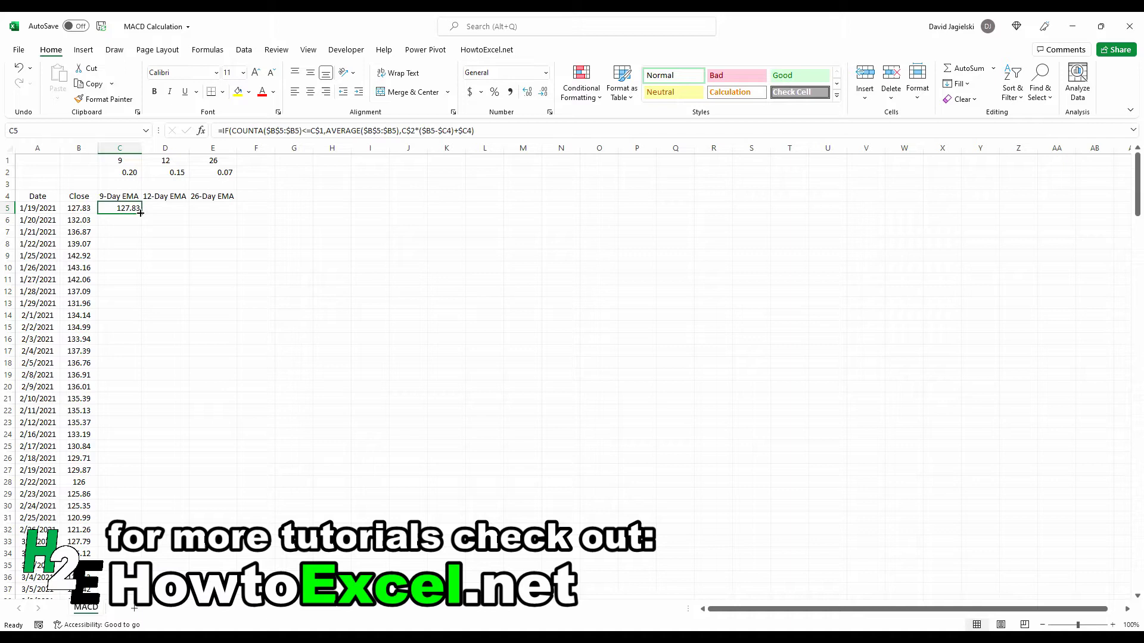
pyautogui.moveTo(142, 213); pyautogui.dragTo(137, 311)
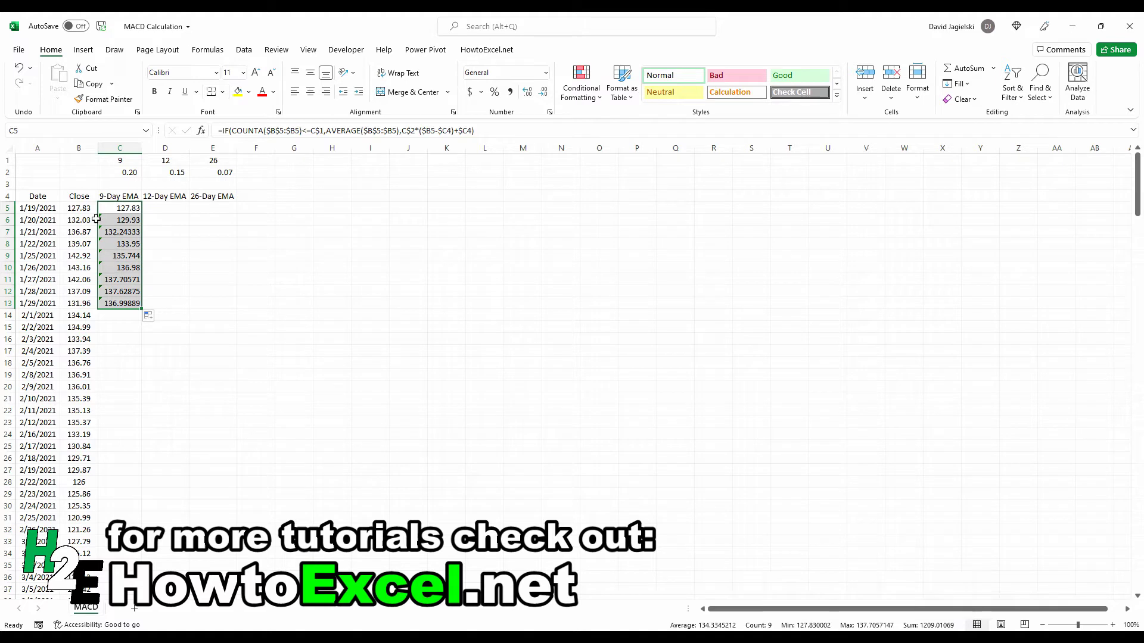
pyautogui.moveTo(89, 208); pyautogui.dragTo(86, 307)
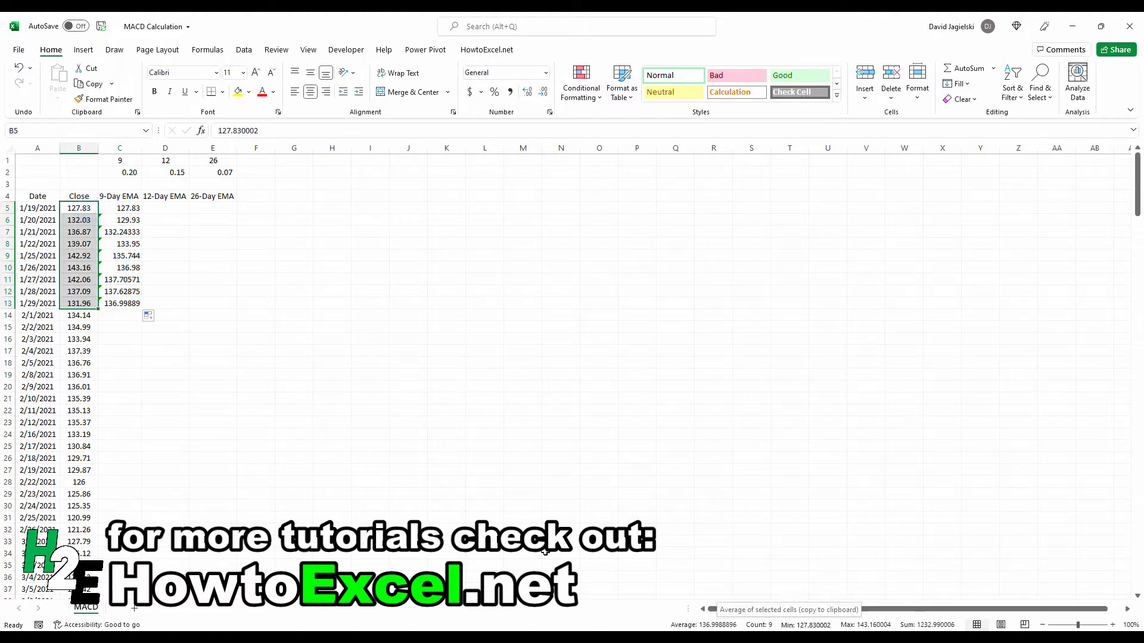
pyautogui.click(128, 307)
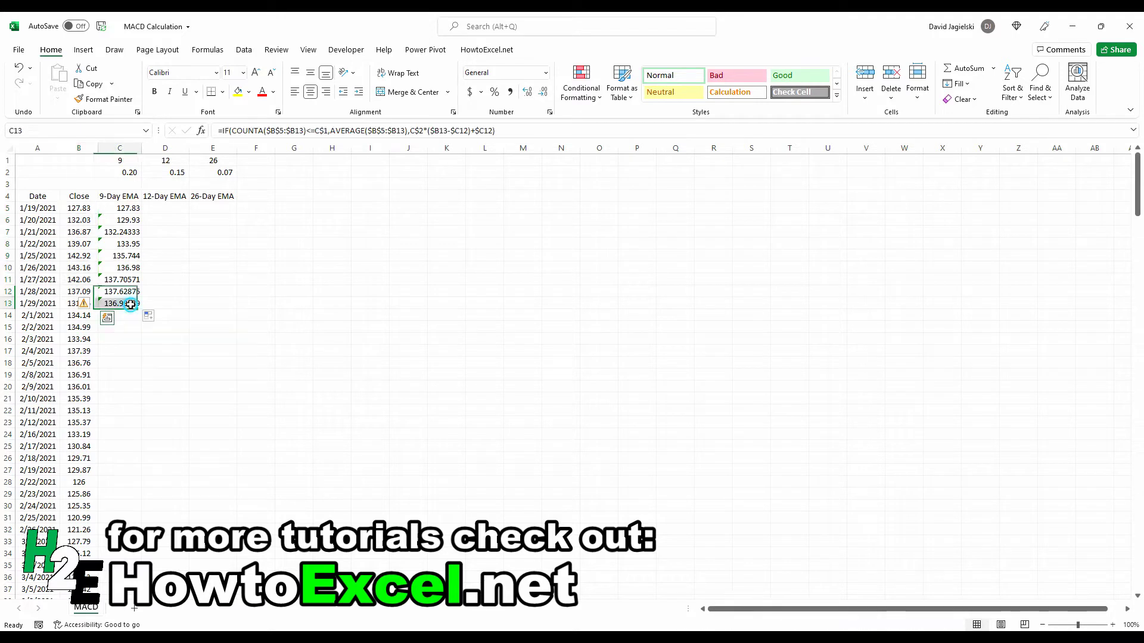
pyautogui.moveTo(141, 307); pyautogui.dragTo(142, 319)
pyautogui.click(128, 317)
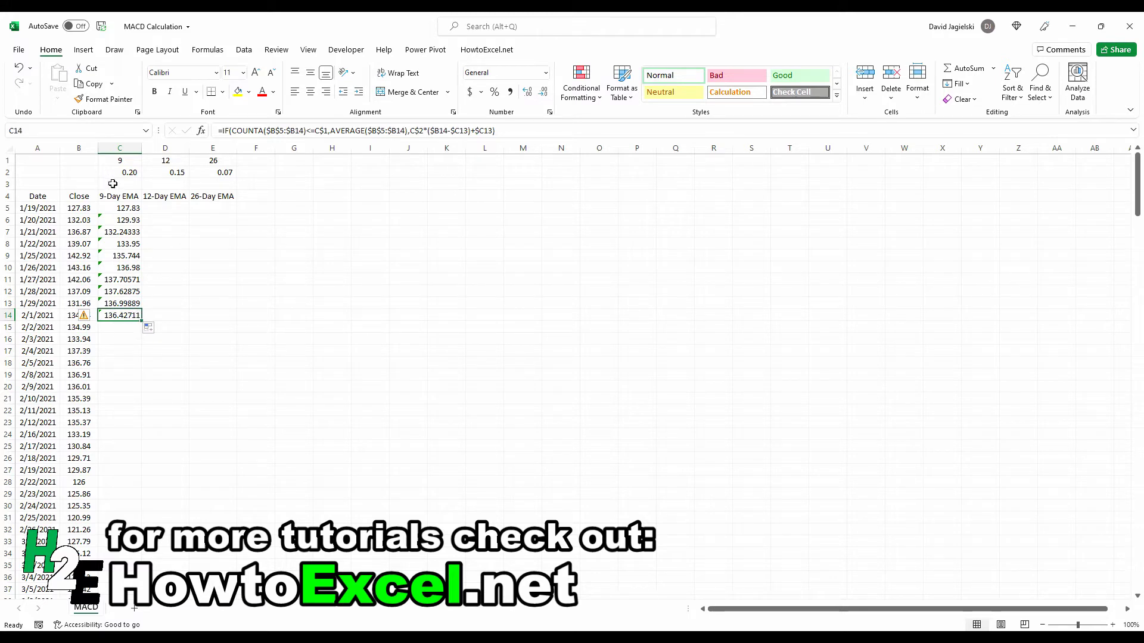
# Step through C14's formula in Evaluate Formula until it resolves to 136.4271114.
pyautogui.click(208, 49)
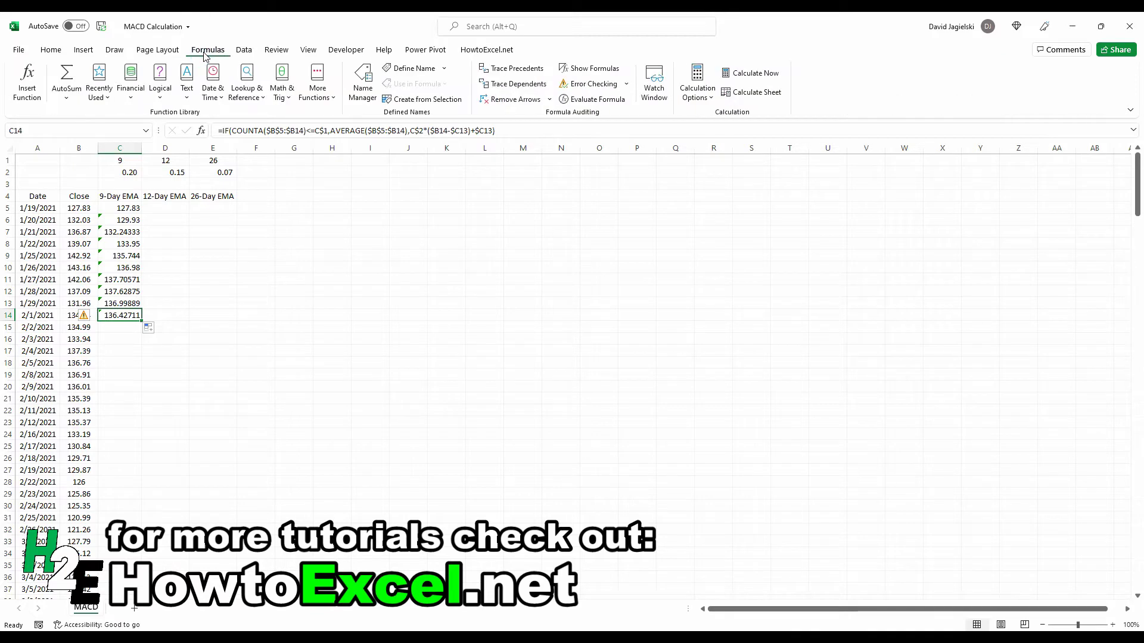
pyautogui.click(596, 100)
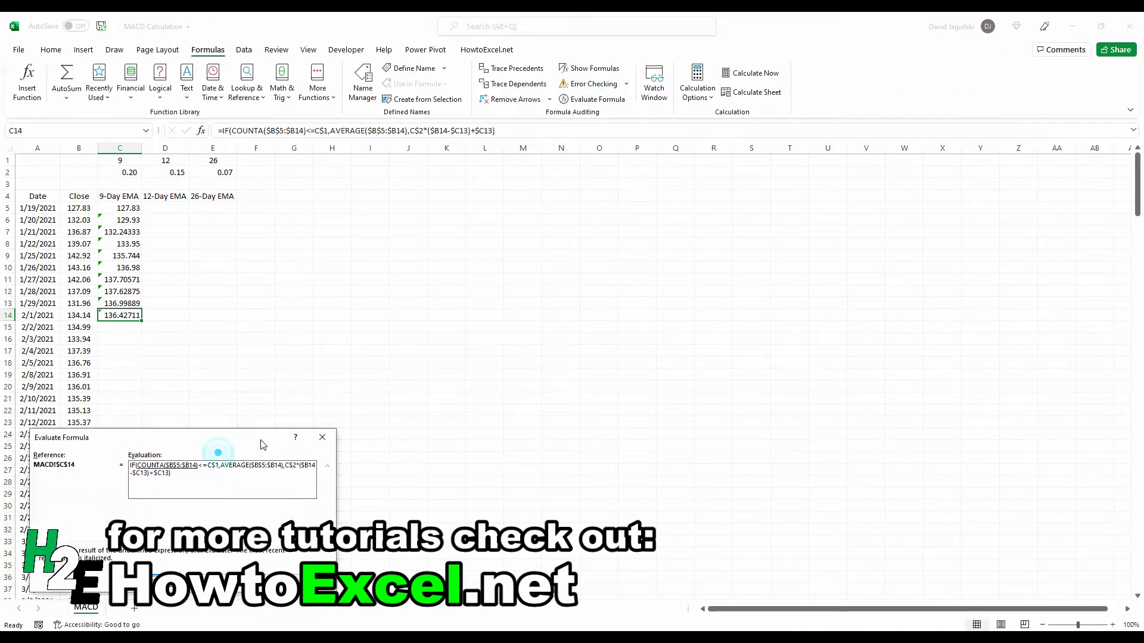
pyautogui.moveTo(218, 451); pyautogui.dragTo(541, 296)
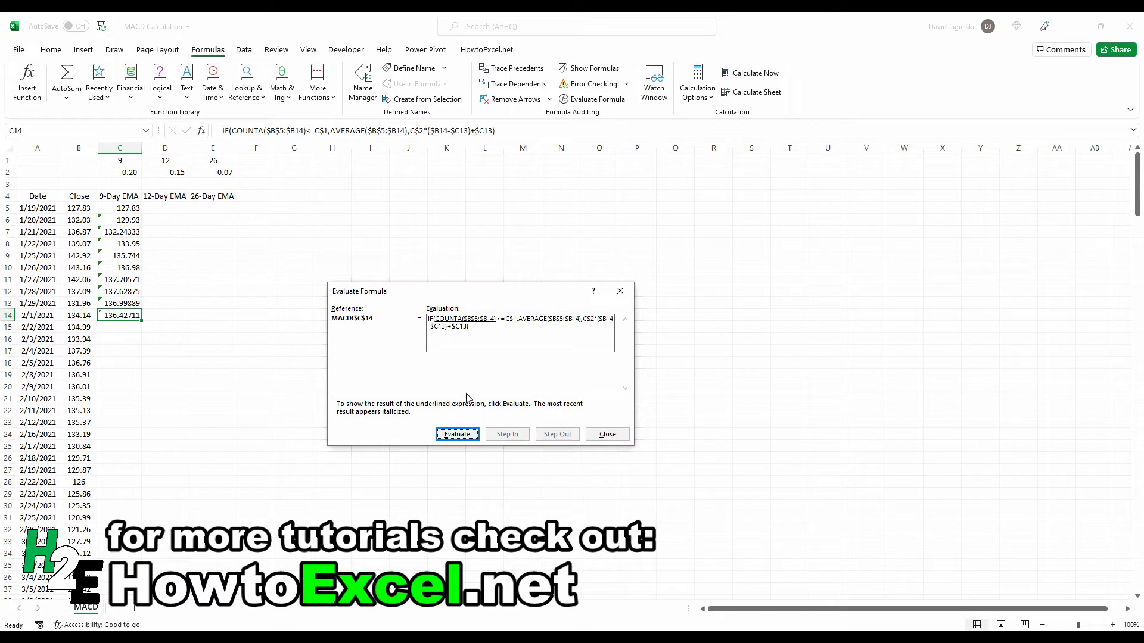
pyautogui.click(456, 434)
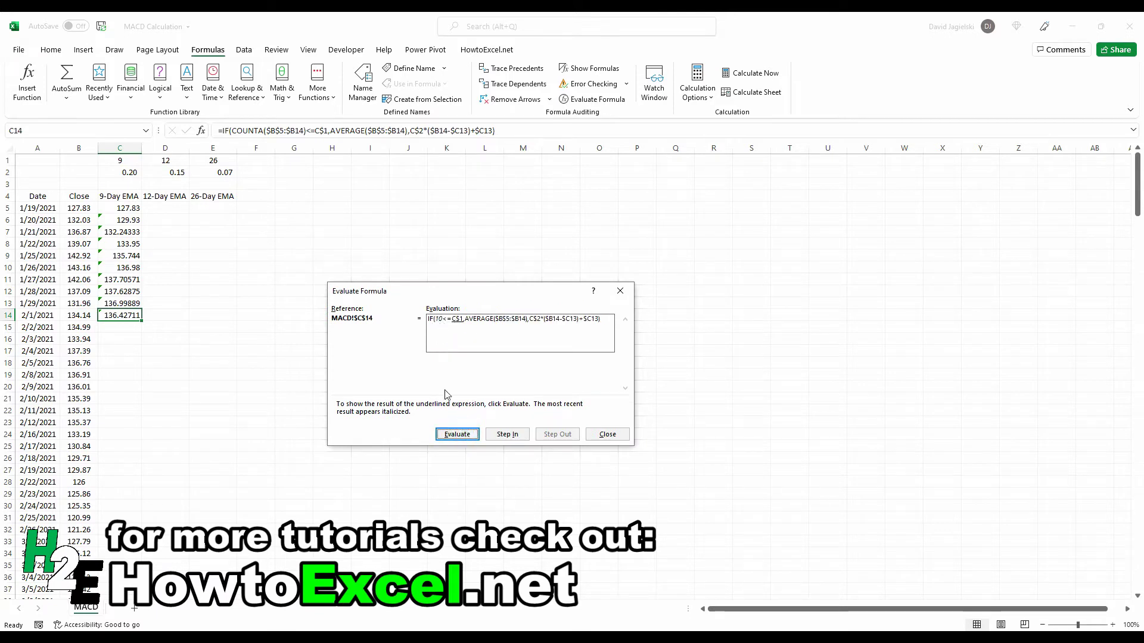
pyautogui.click(455, 432)
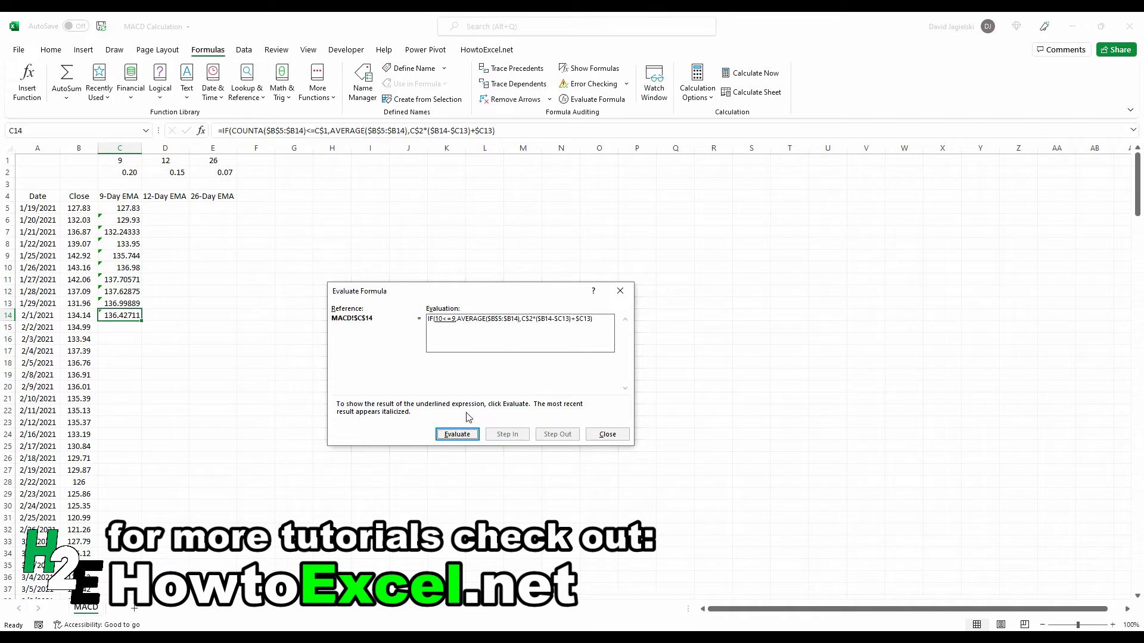
pyautogui.click(457, 434)
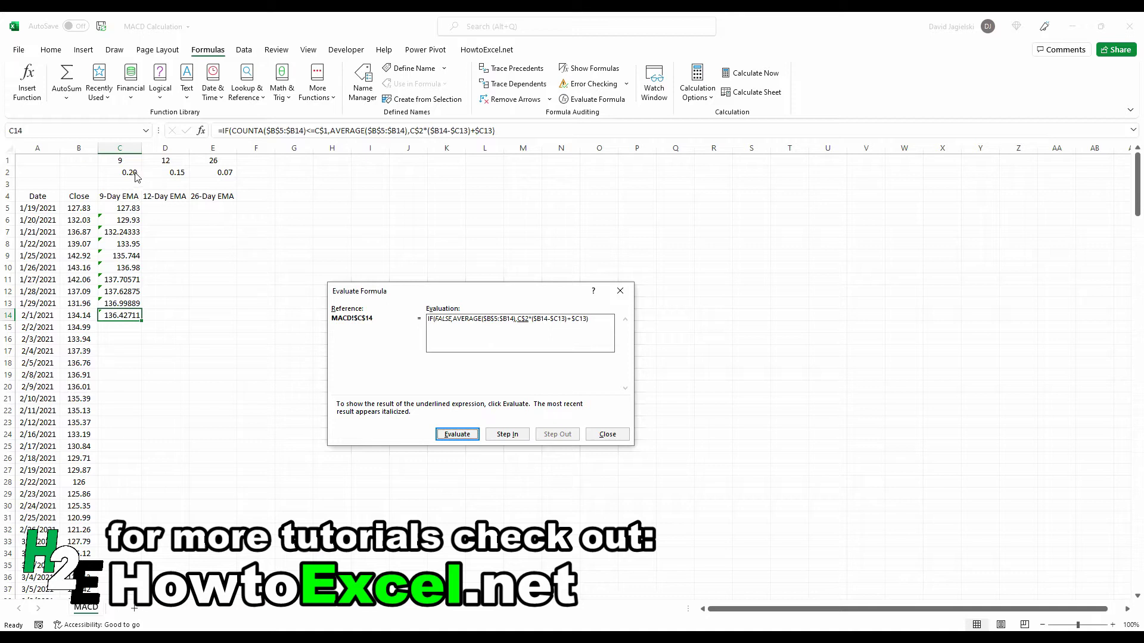
pyautogui.click(458, 434)
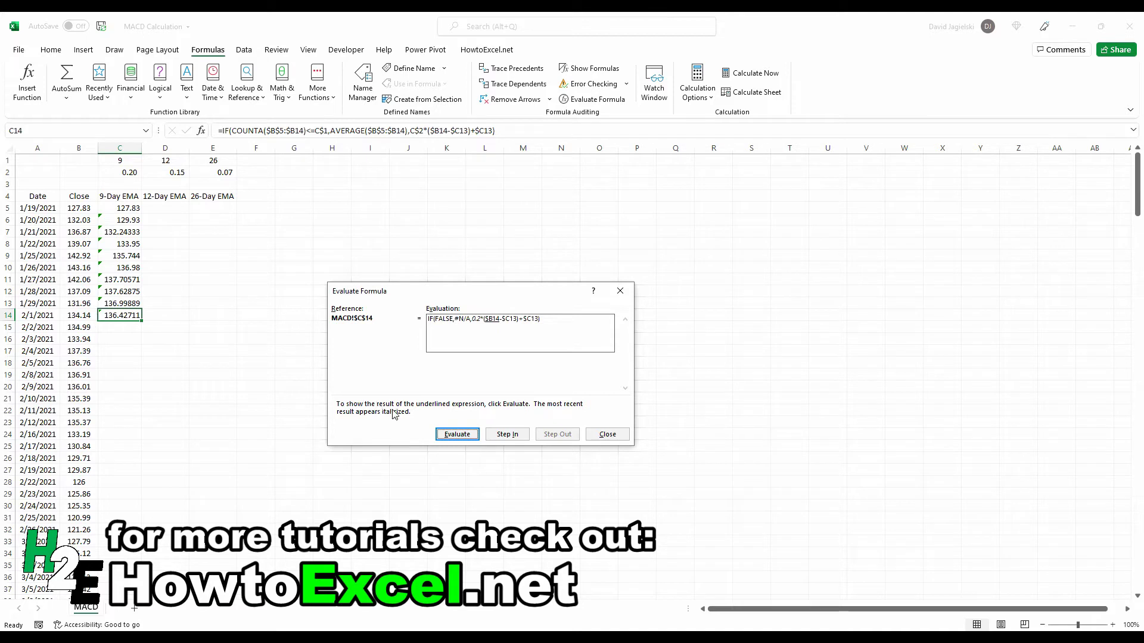
pyautogui.click(457, 434)
pyautogui.click(449, 438)
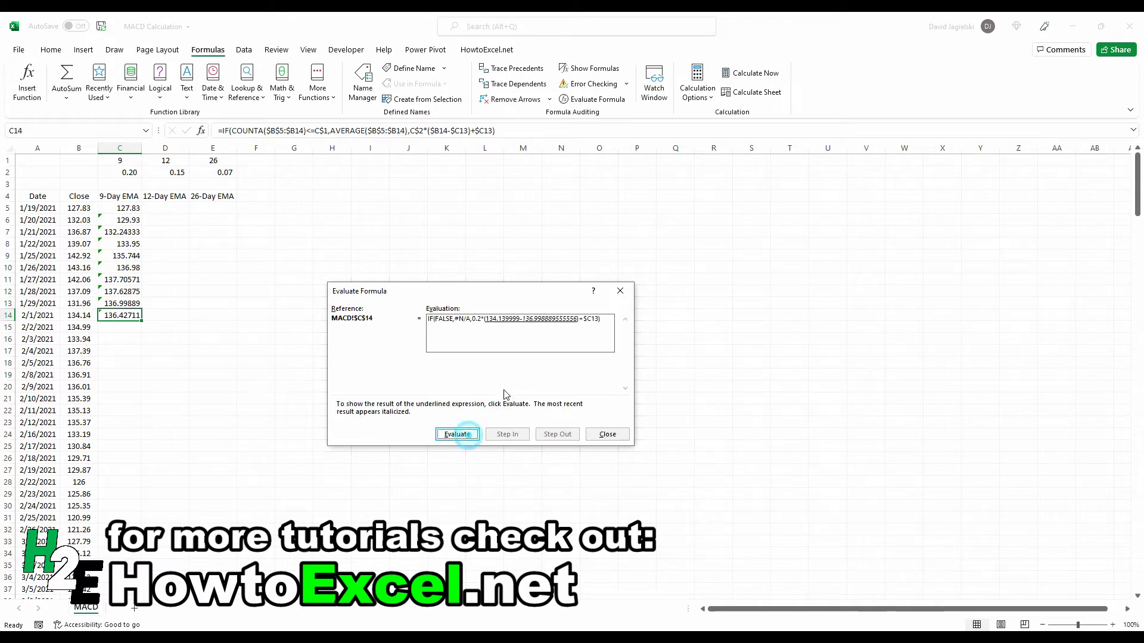
pyautogui.click(449, 438)
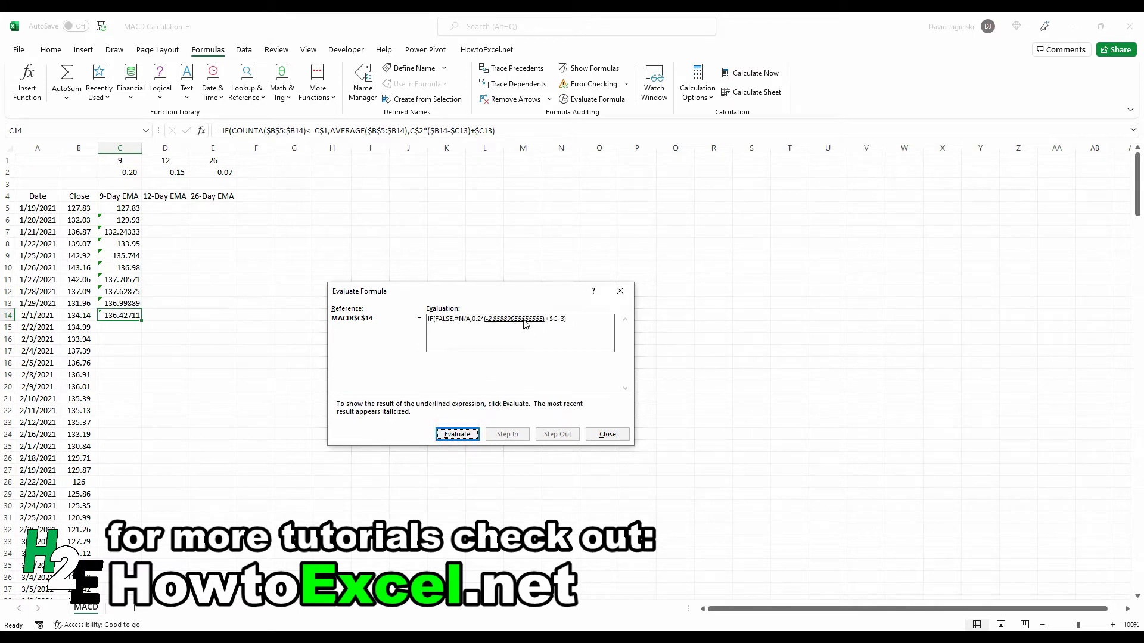
pyautogui.click(456, 434)
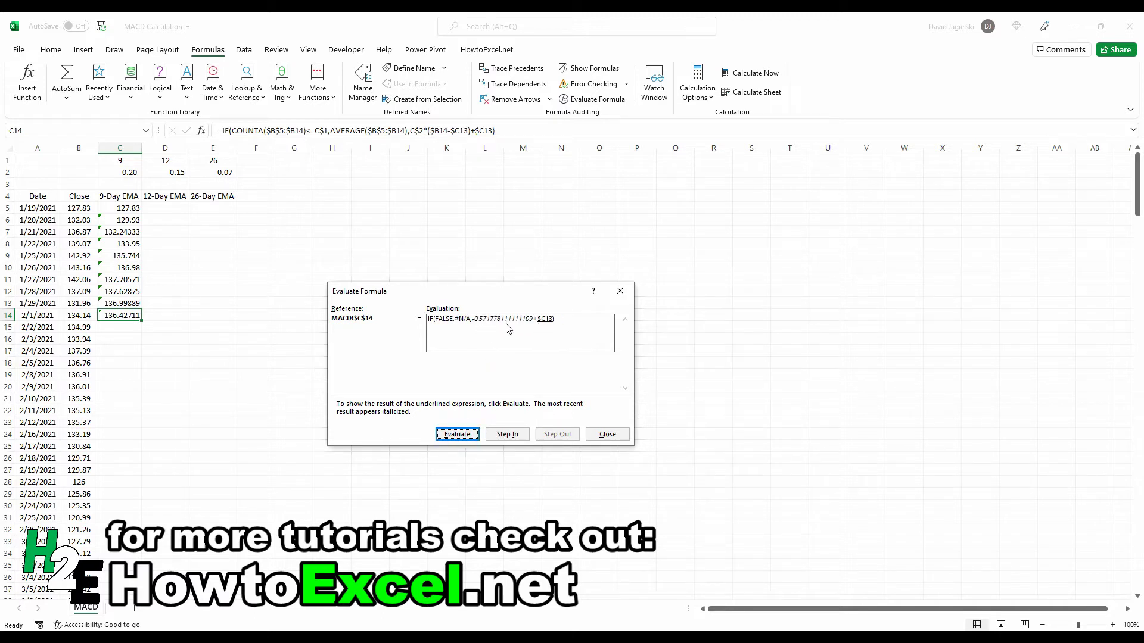
pyautogui.click(456, 434)
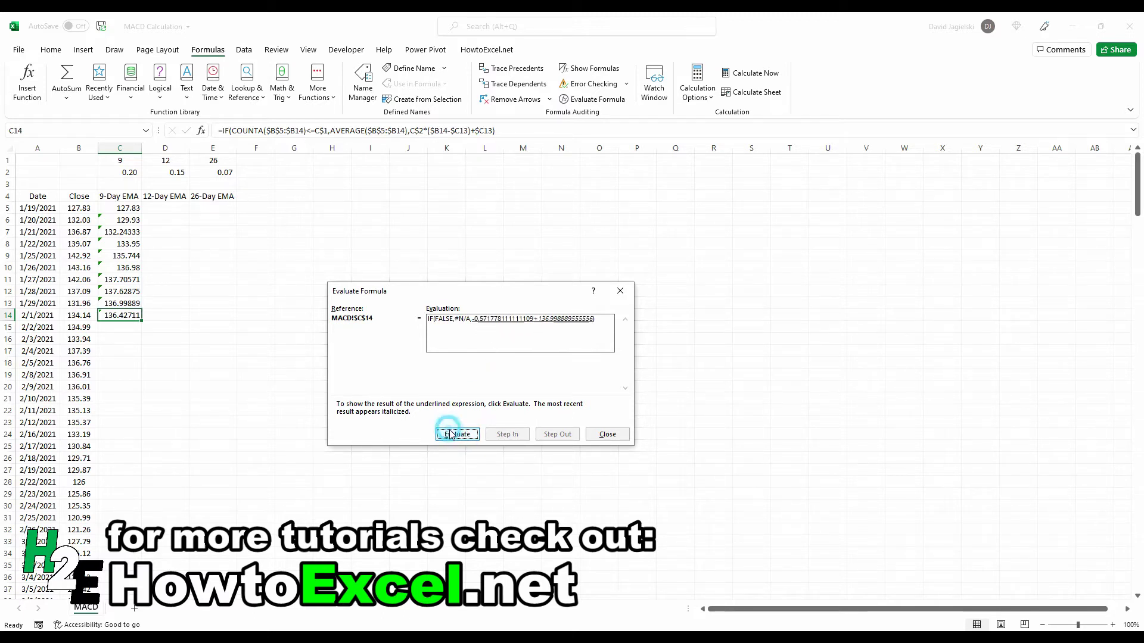
pyautogui.click(463, 434)
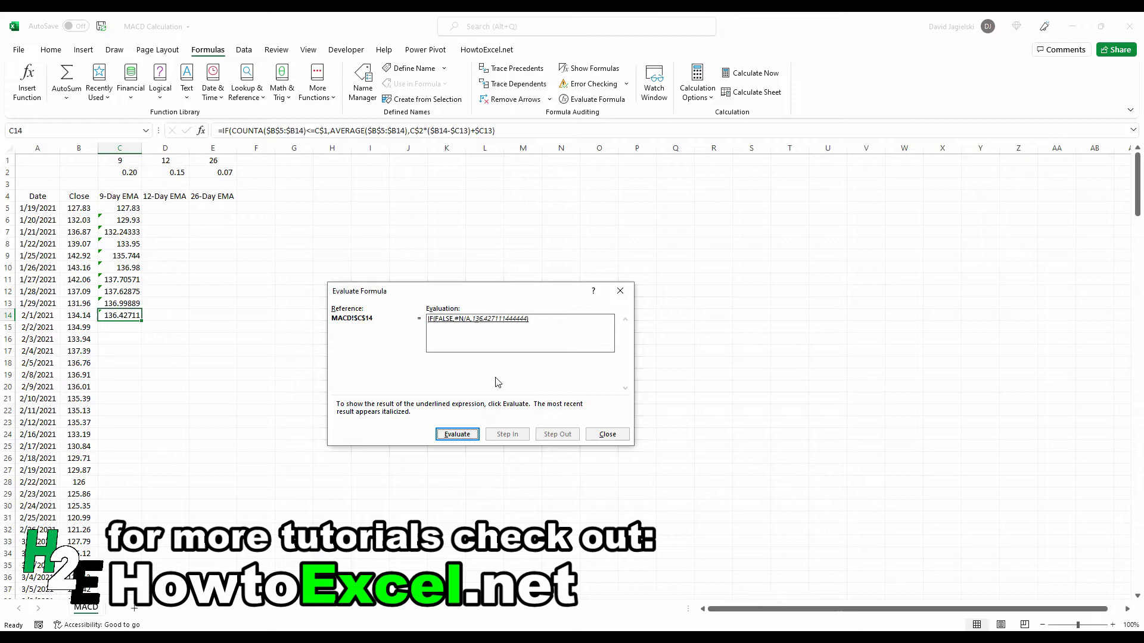
pyautogui.click(457, 435)
# Close the evaluation and fill the 9-Day EMA formula to the last data row of column C.
pyautogui.click(608, 434)
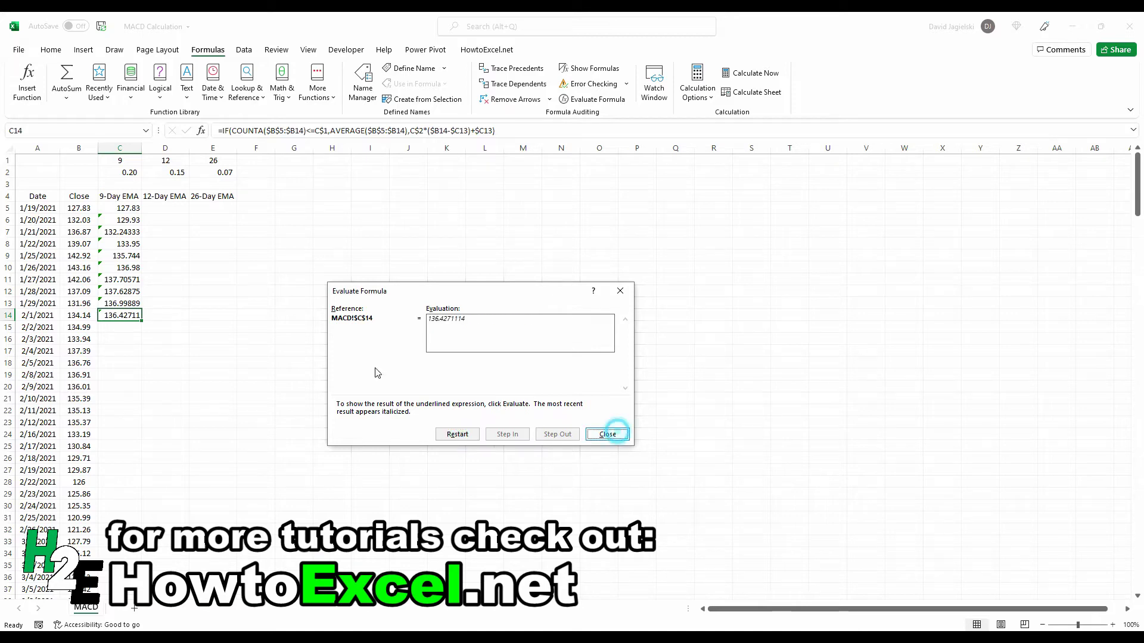
pyautogui.moveTo(143, 319); pyautogui.dragTo(143, 320)
pyautogui.doubleClick(143, 320)
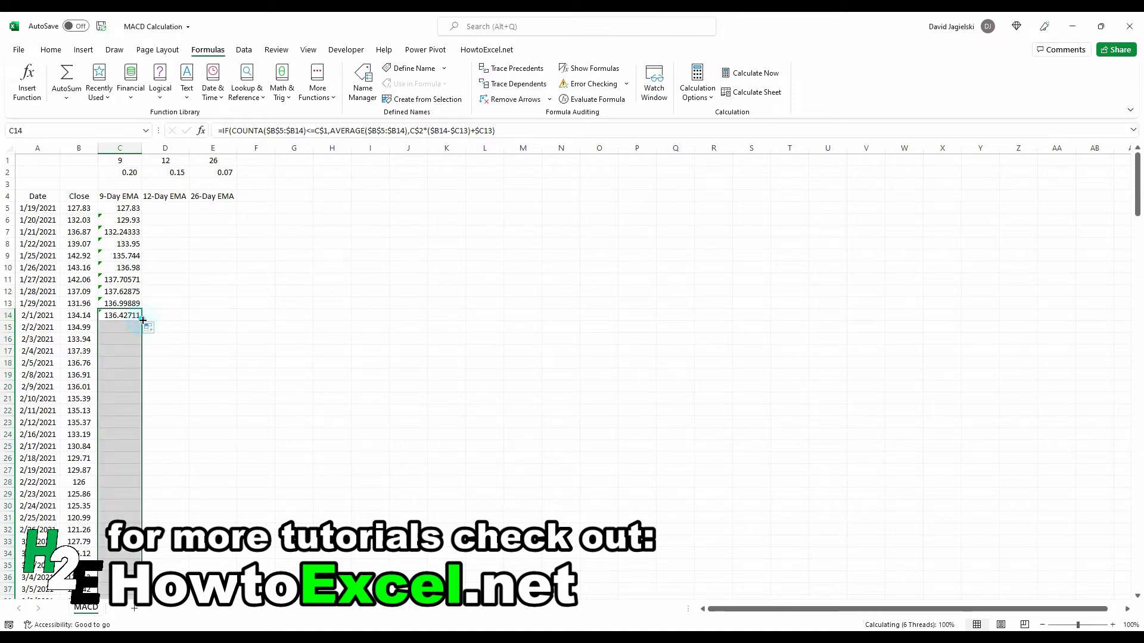
pyautogui.scroll(-12, 148, 286)
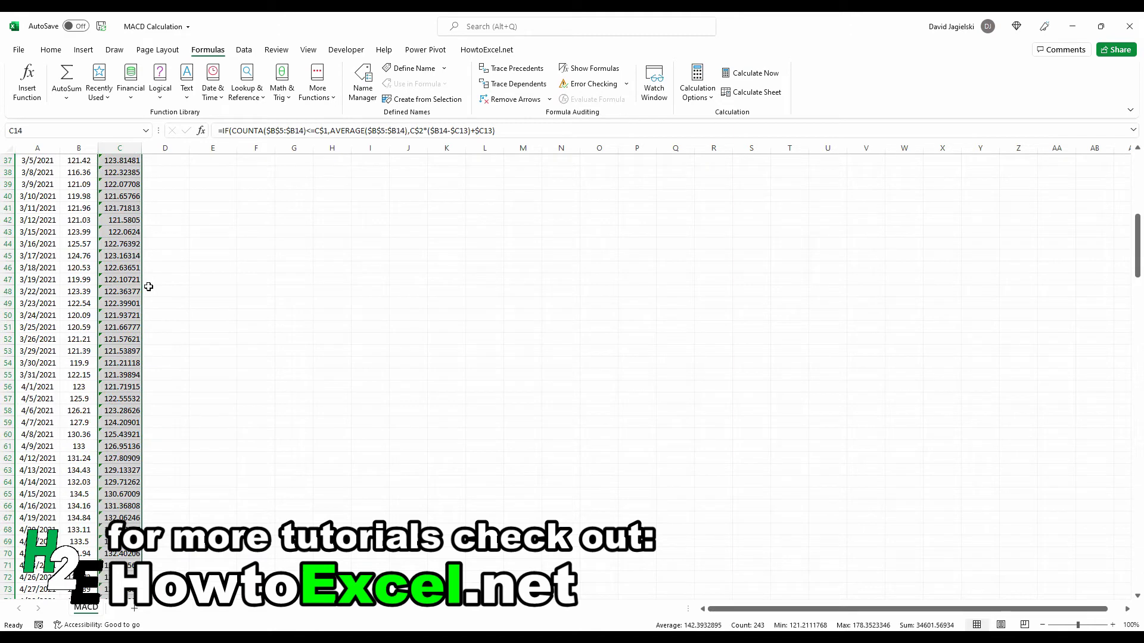
pyautogui.scroll(12, 148, 287)
# Copy C5's formula into D5 with its previous-EMA references changed to $D4.
pyautogui.click(138, 210)
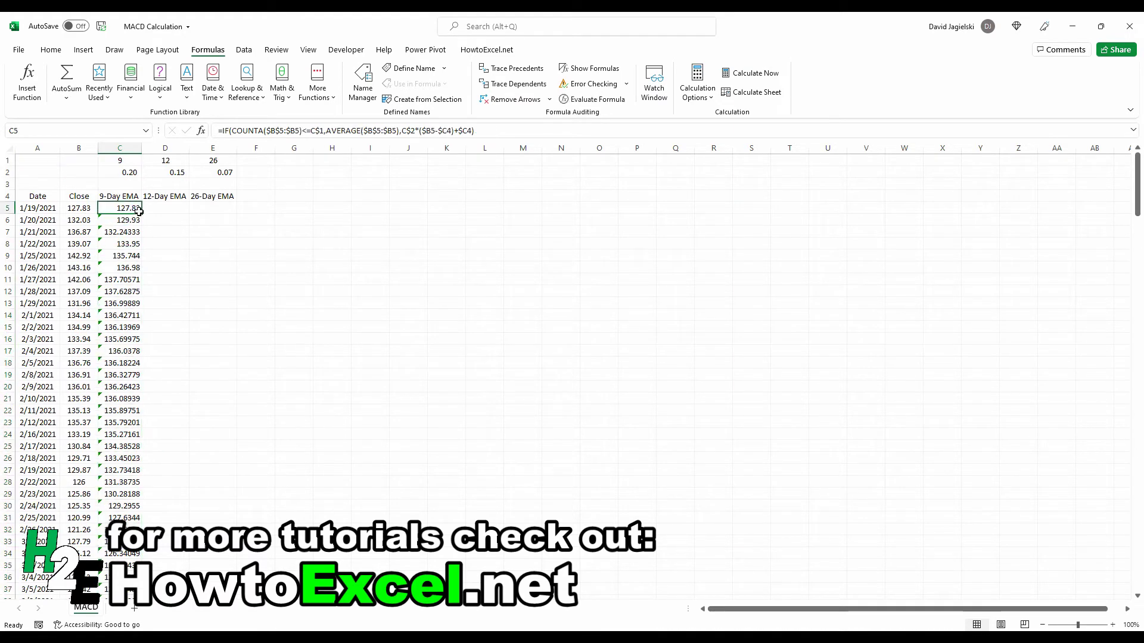
pyautogui.moveTo(143, 212); pyautogui.dragTo(189, 213)
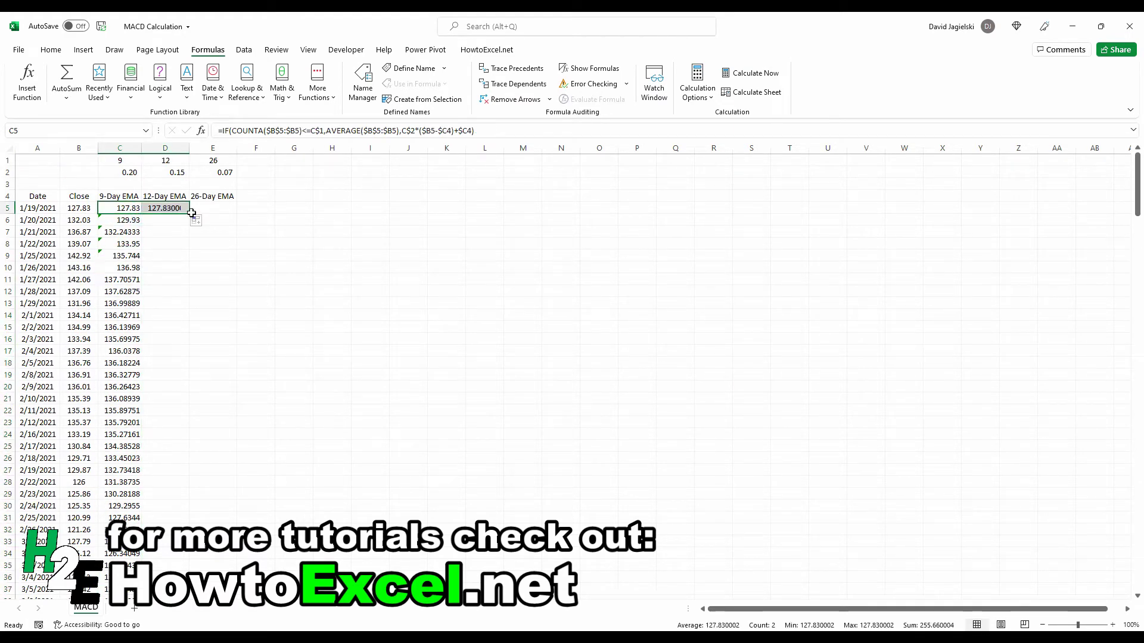
pyautogui.click(180, 208)
pyautogui.click(304, 131)
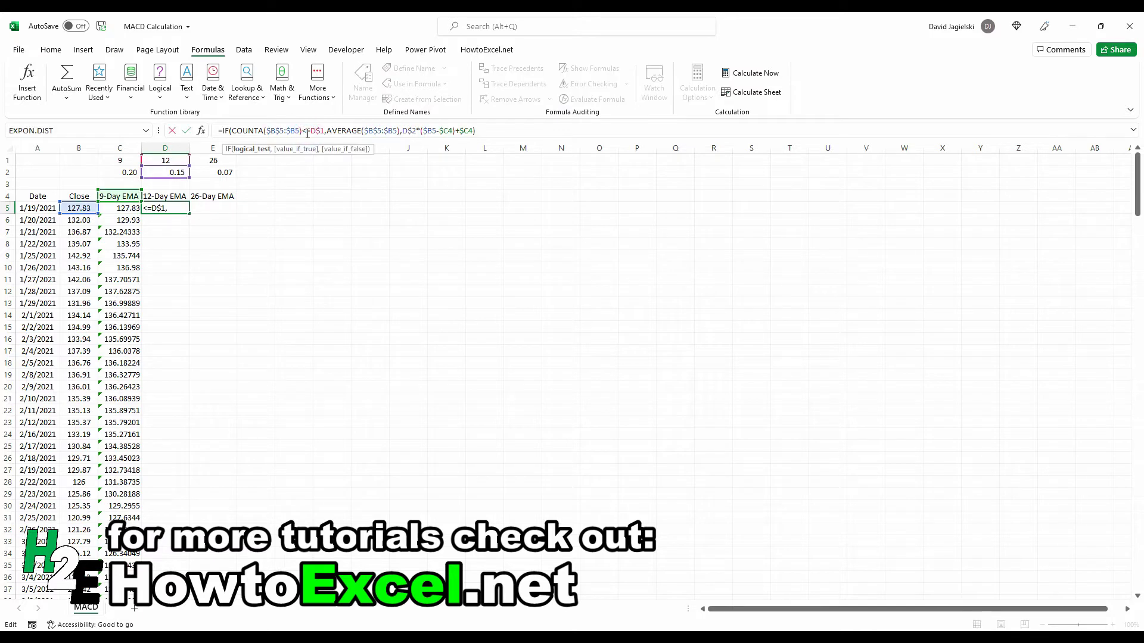
pyautogui.moveTo(133, 190); pyautogui.dragTo(177, 195)
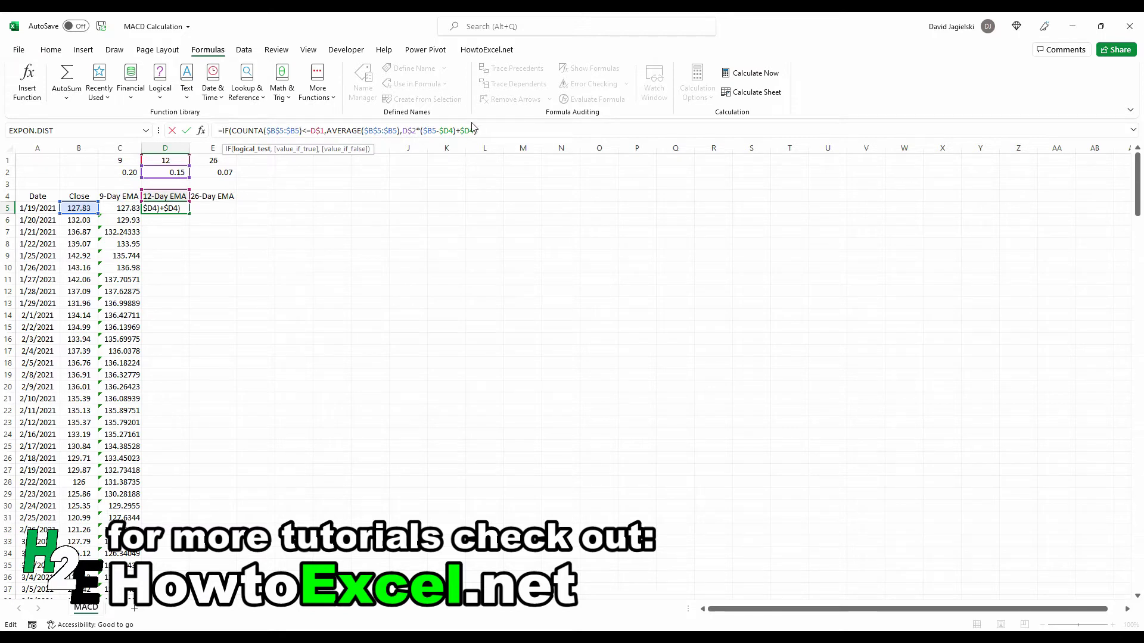
pyautogui.press('Return')
pyautogui.press('Up')
pyautogui.press('Left')
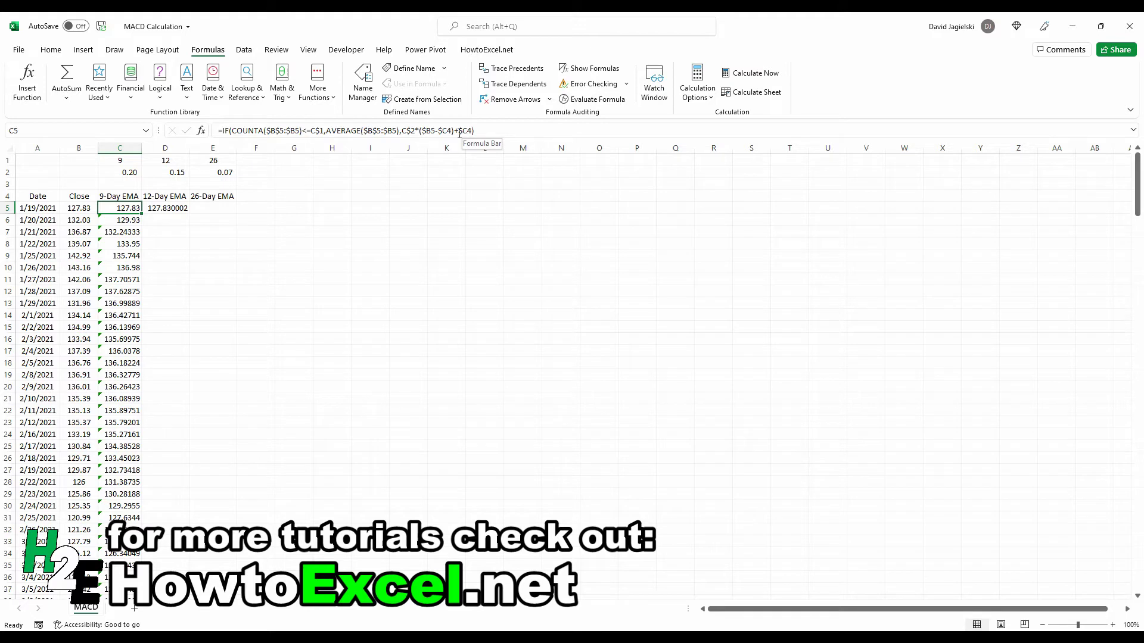
pyautogui.click(459, 133)
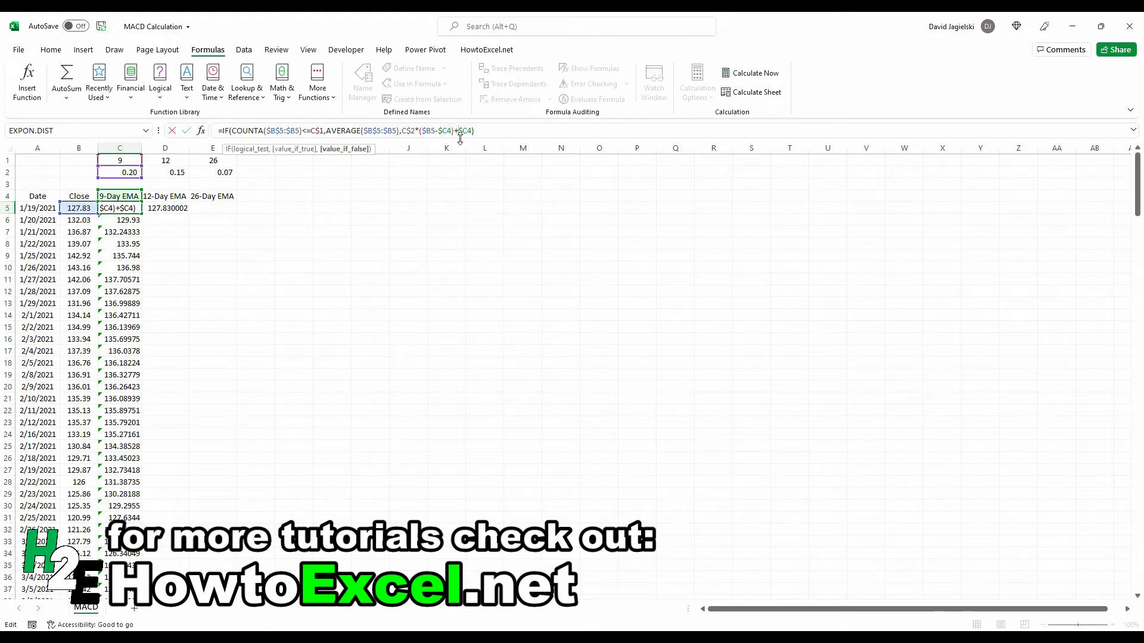
pyautogui.press('Tab')
pyautogui.click(461, 133)
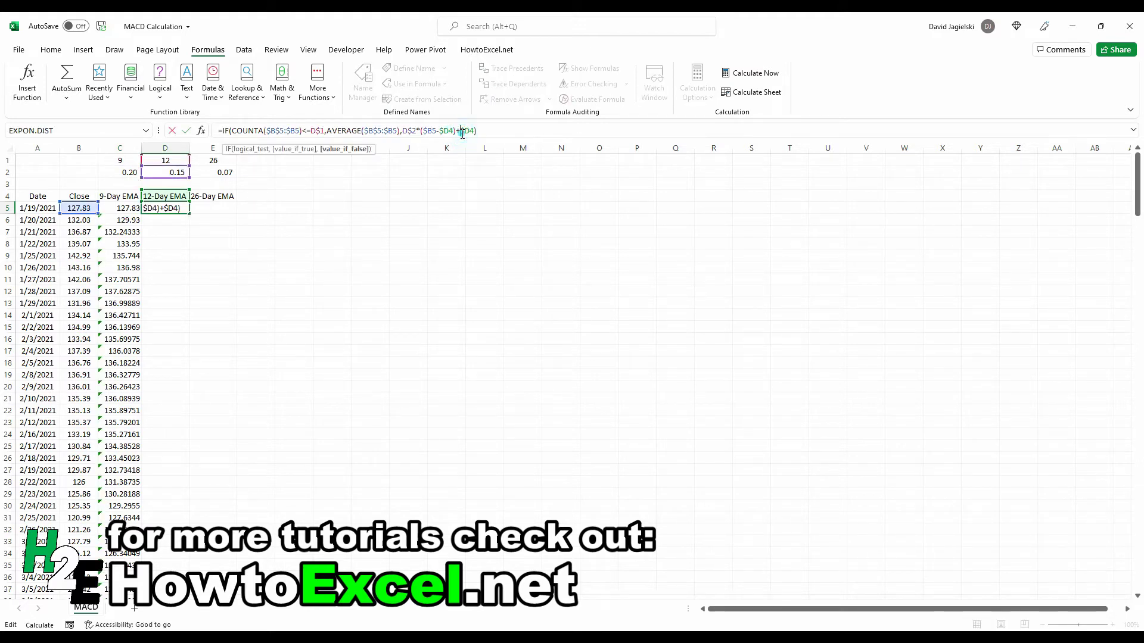
pyautogui.click(171, 211)
# Copy D5's formula into E5 and point its previous-EMA references at $E4.
pyautogui.moveTo(189, 212); pyautogui.dragTo(216, 213)
pyautogui.click(367, 130)
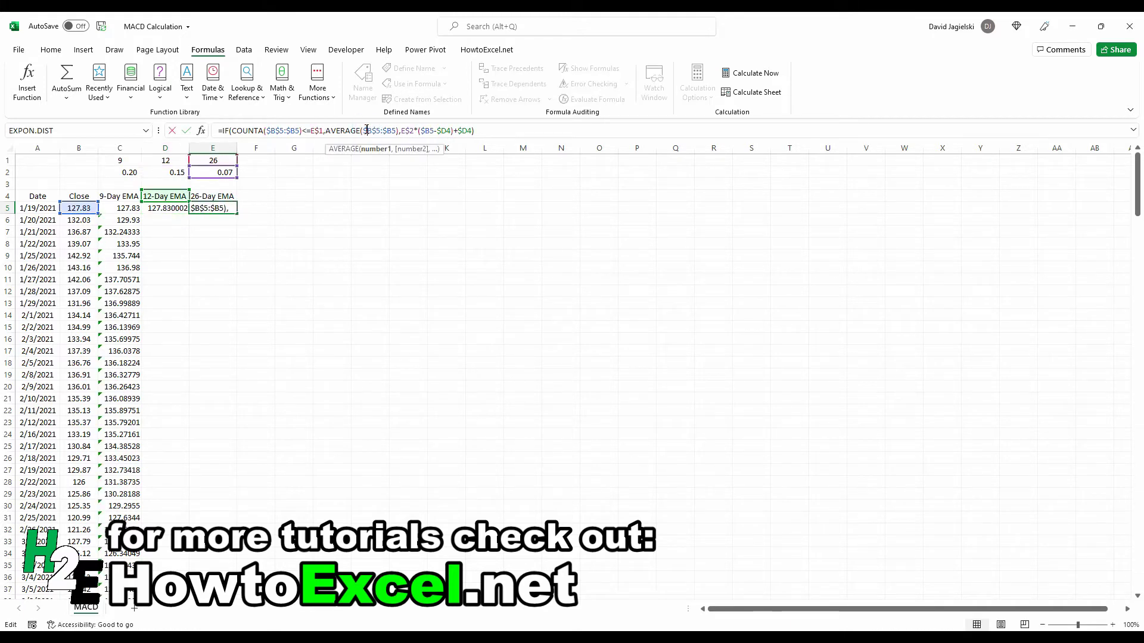
pyautogui.click(200, 193)
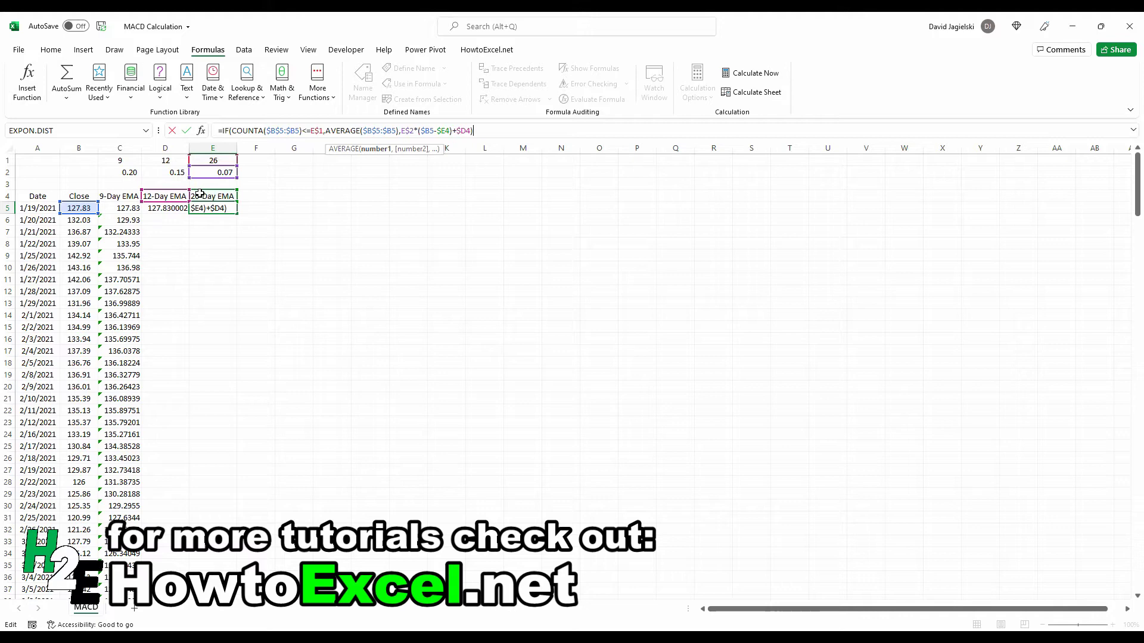
pyautogui.click(200, 194)
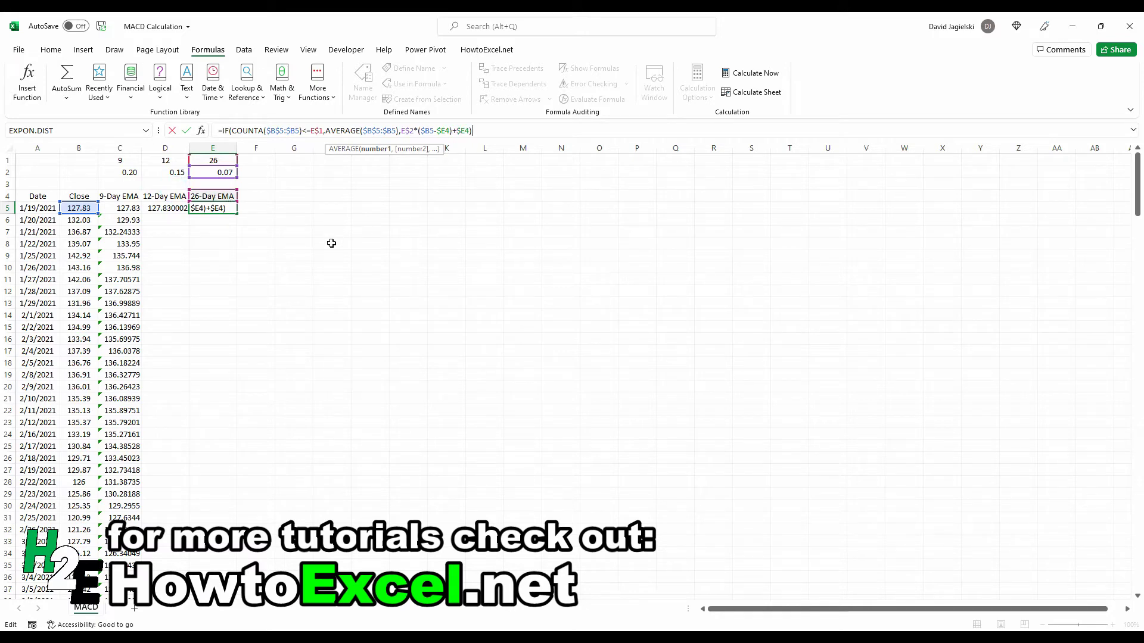
# Fill D5:E5 down to the last data row and spot-check the 12-Day and 26-Day EMA formulas.
pyautogui.moveTo(167, 208); pyautogui.dragTo(232, 213)
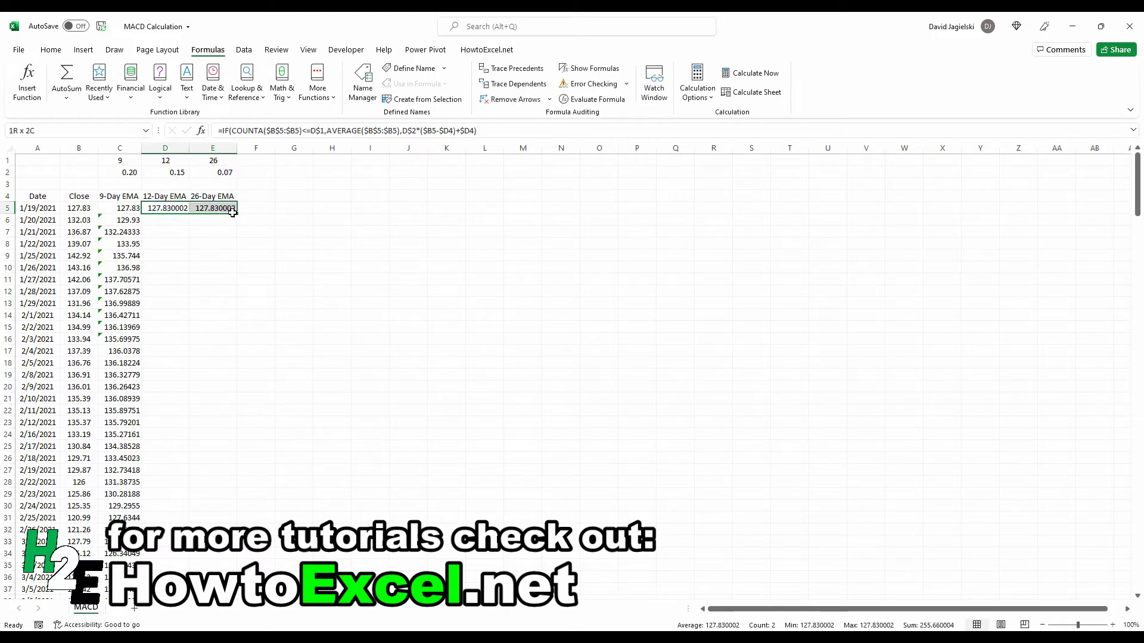
pyautogui.doubleClick(232, 213)
pyautogui.click(198, 248)
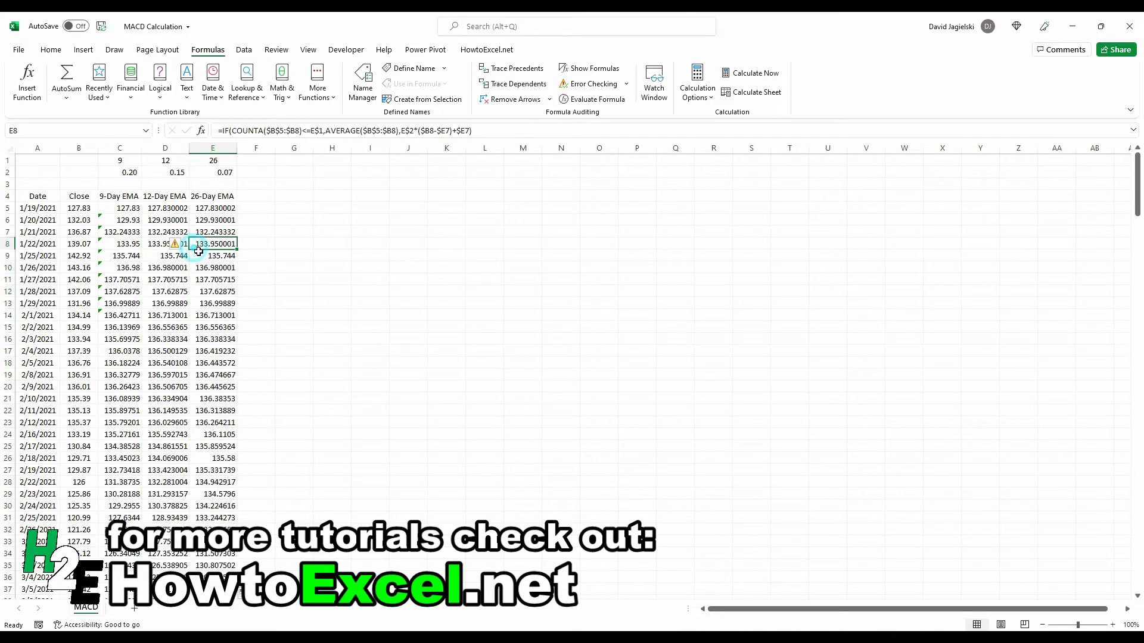
pyautogui.scroll(-20, 179, 310)
pyautogui.click(174, 327)
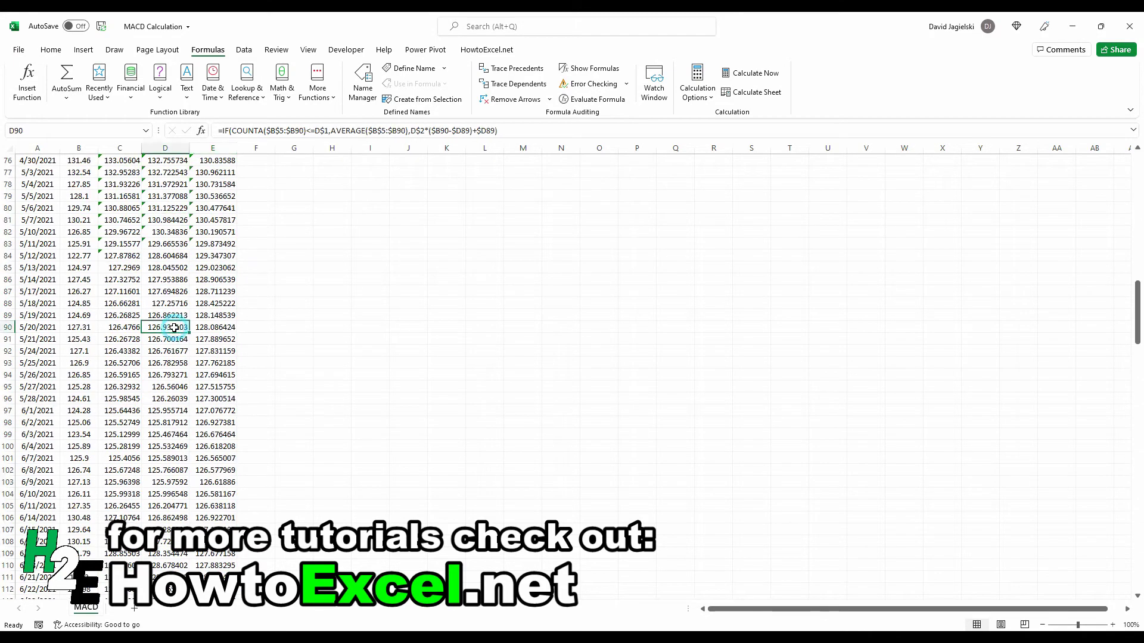
pyautogui.hotkey('ctrl', 'Up')
pyautogui.scroll(1, 203, 262)
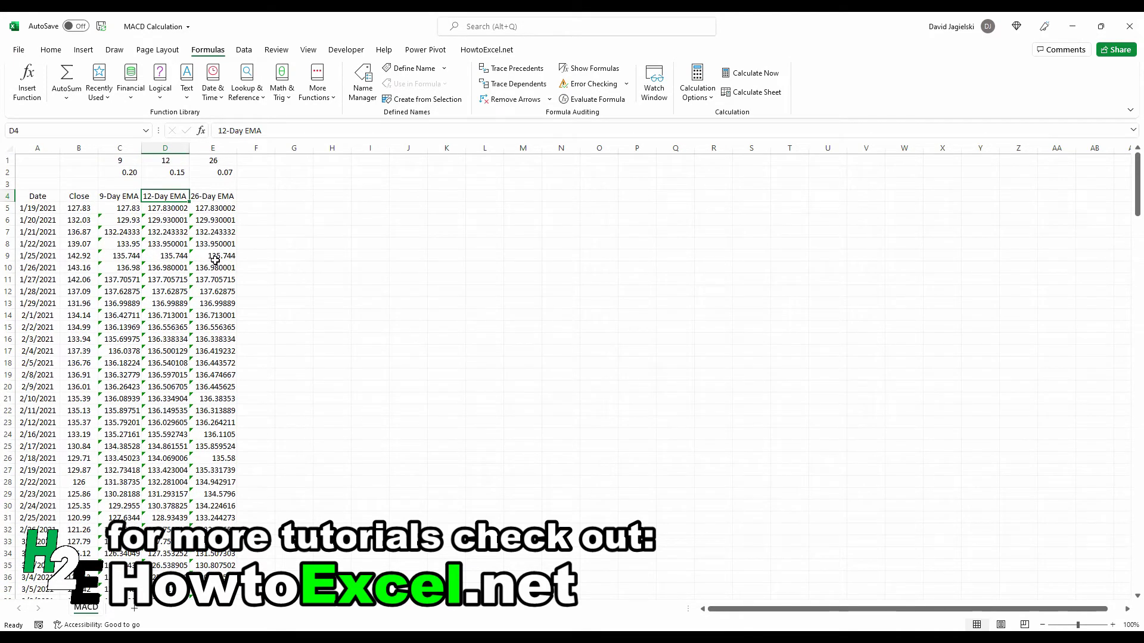
pyautogui.moveTo(216, 209); pyautogui.dragTo(215, 327)
pyautogui.click(215, 326)
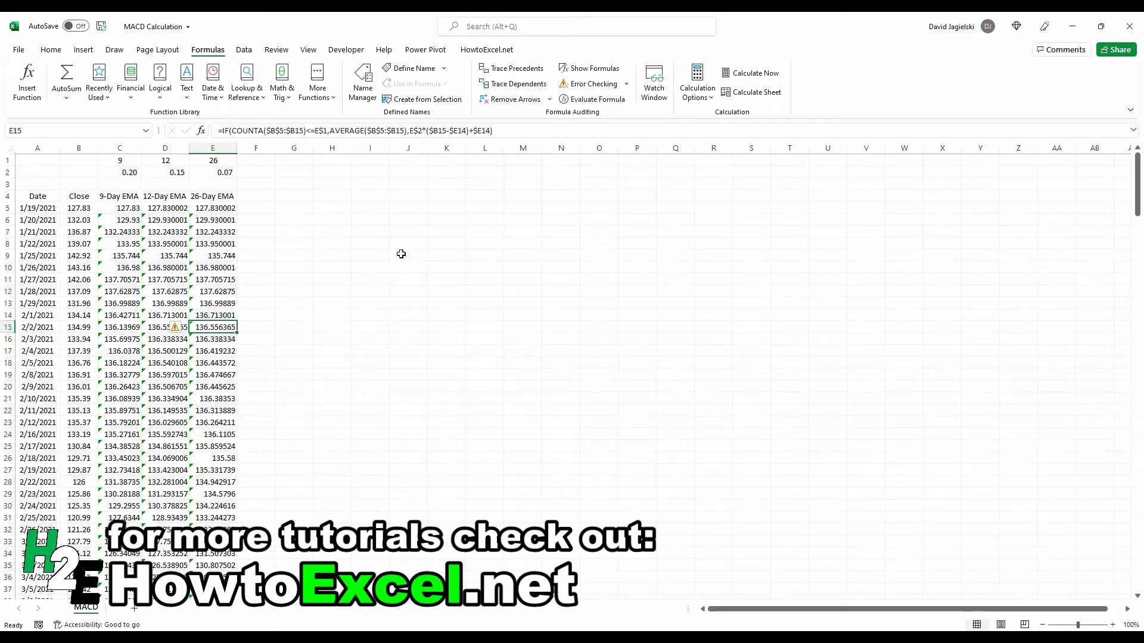
pyautogui.click(590, 99)
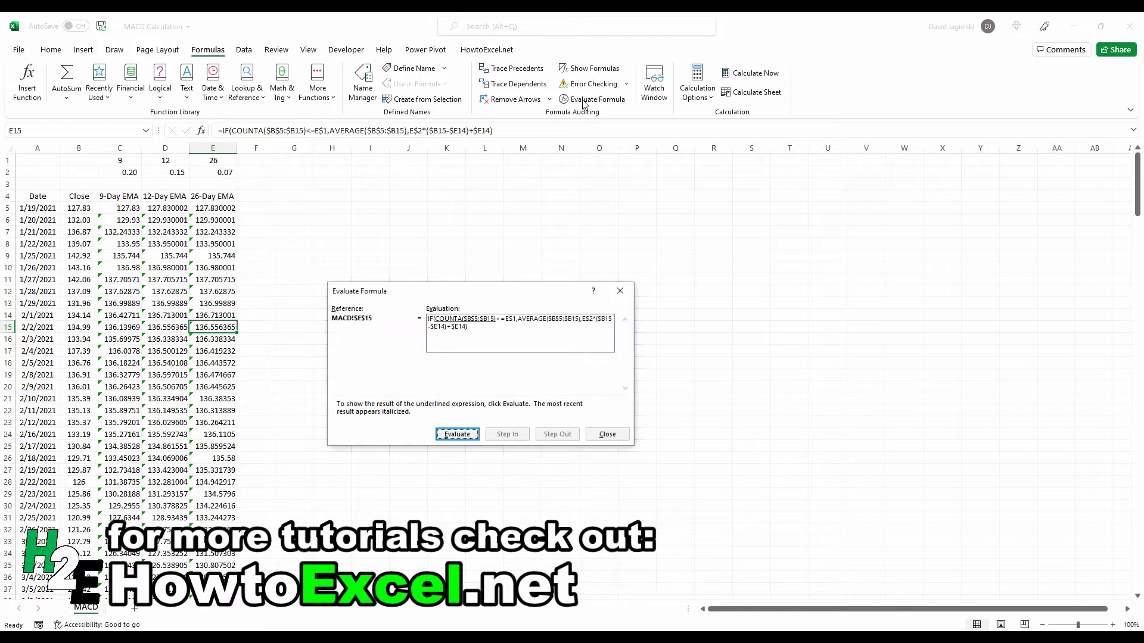
pyautogui.moveTo(438, 289); pyautogui.dragTo(495, 262)
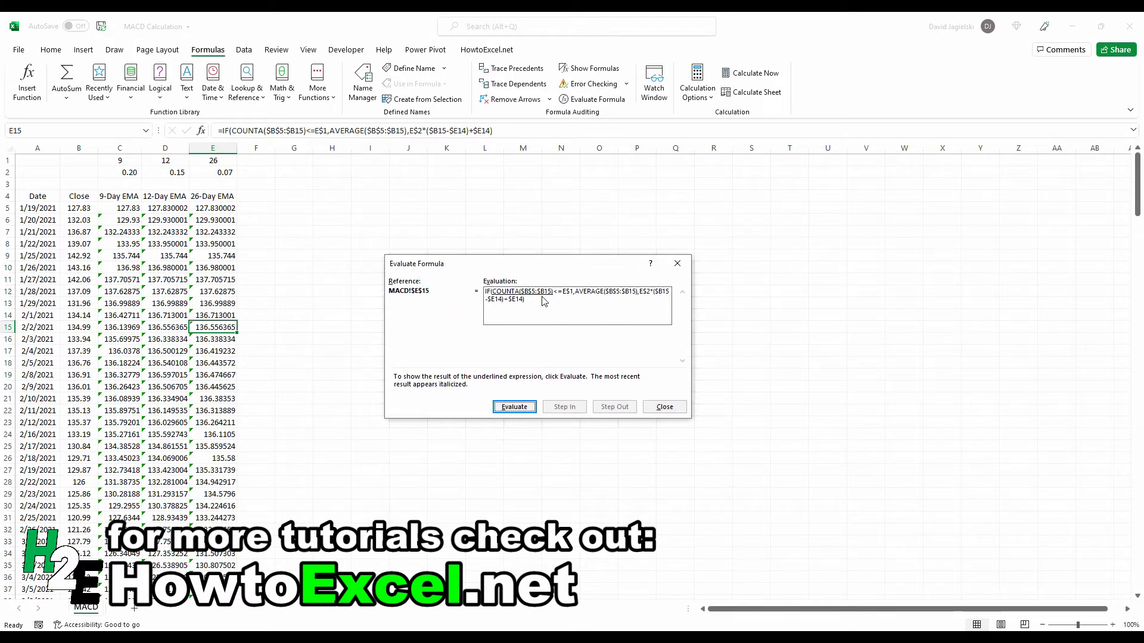
pyautogui.press('Return')
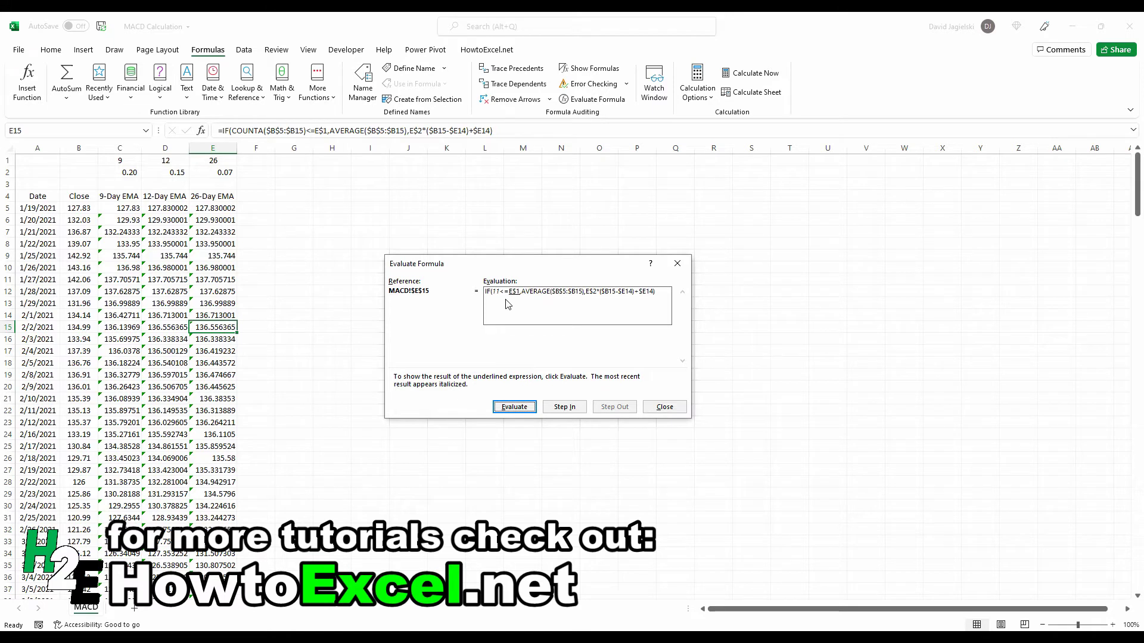
pyautogui.press('Return')
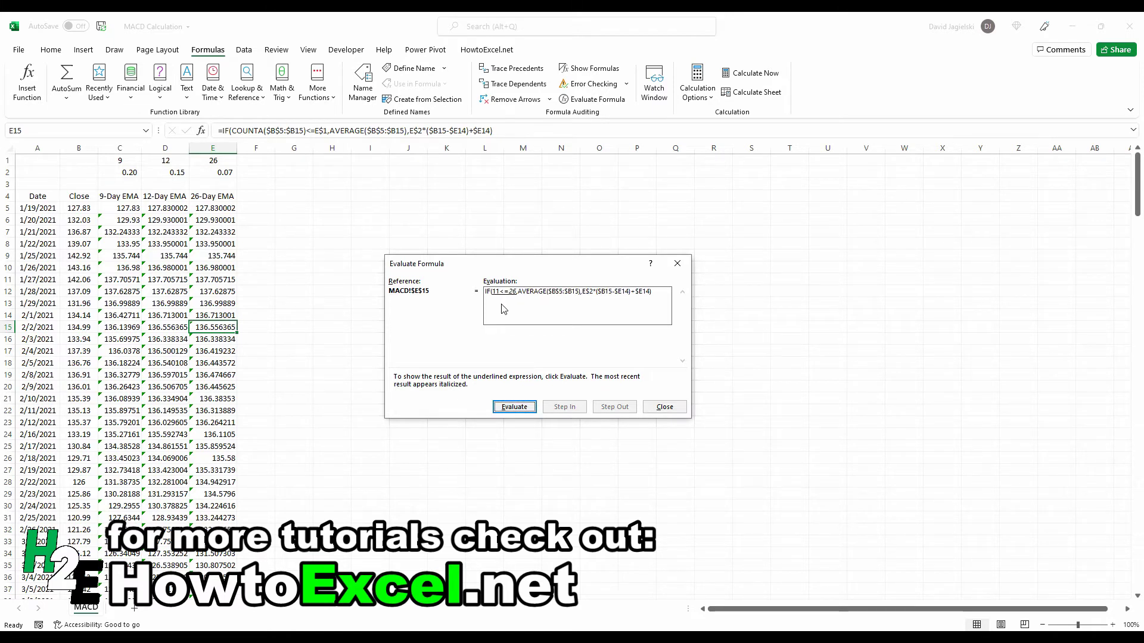
pyautogui.press('Return')
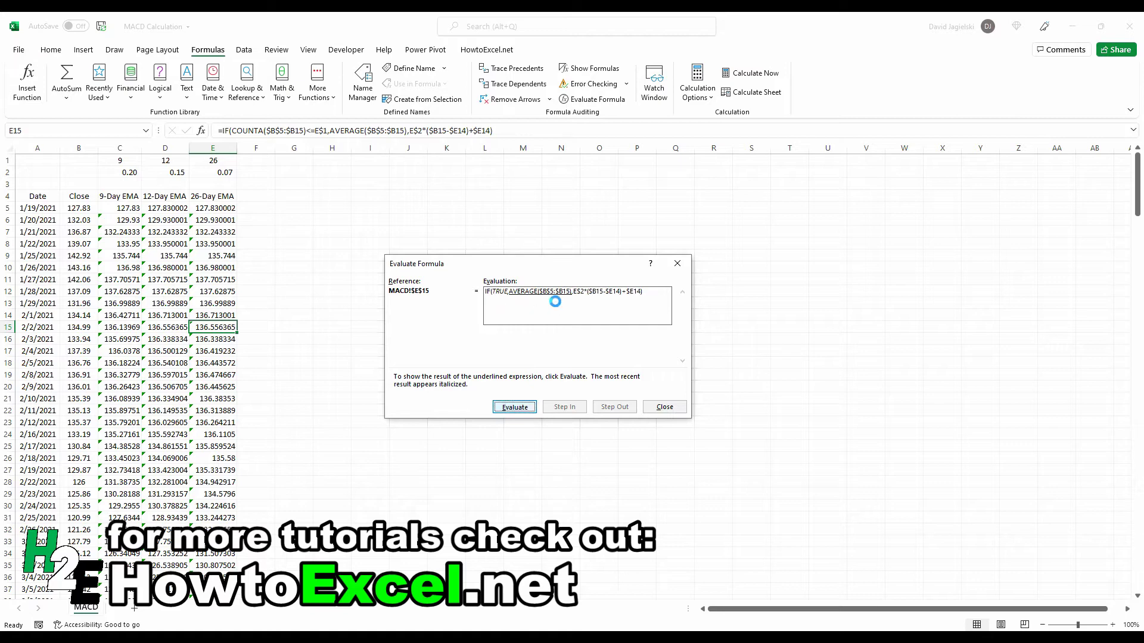
pyautogui.press('Return')
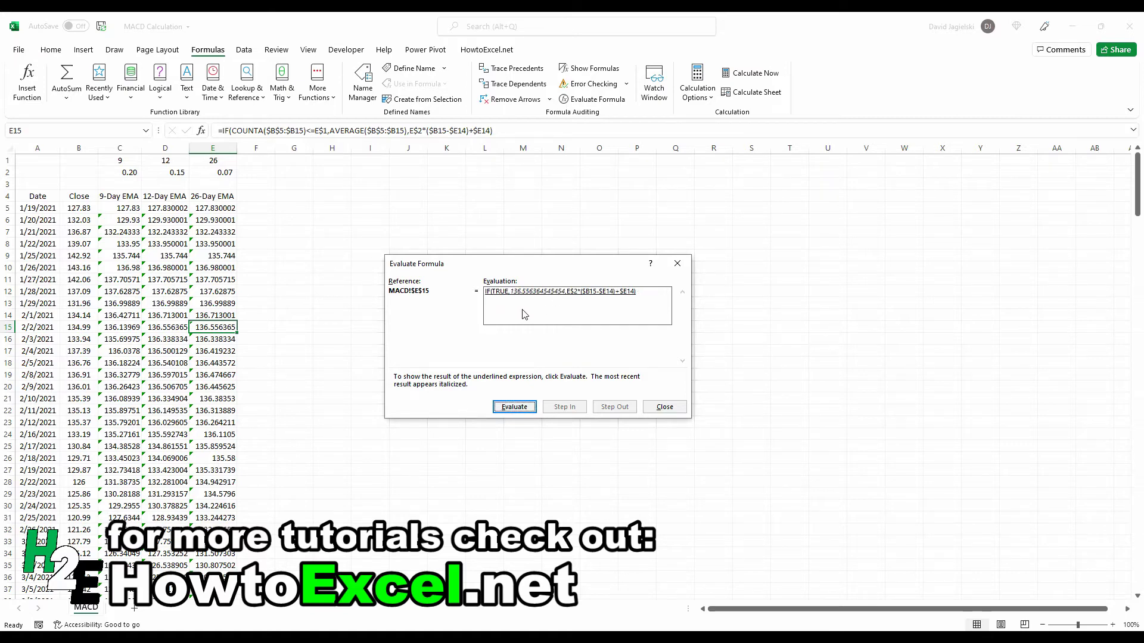
pyautogui.press('Escape')
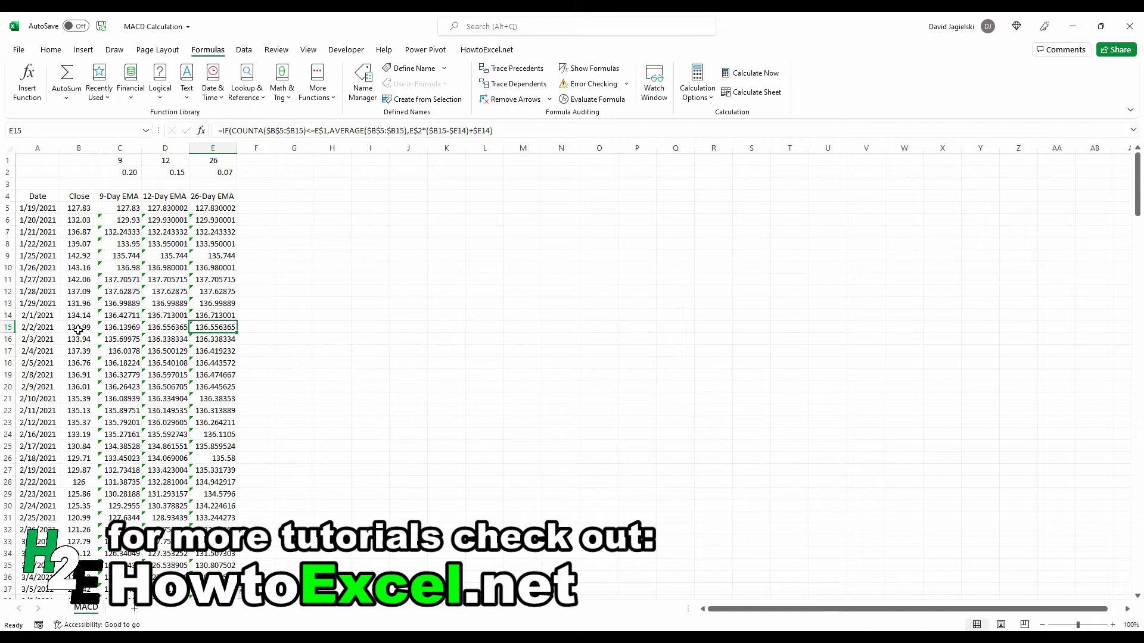
pyautogui.click(78, 327)
pyautogui.moveTo(79, 322); pyautogui.dragTo(80, 208)
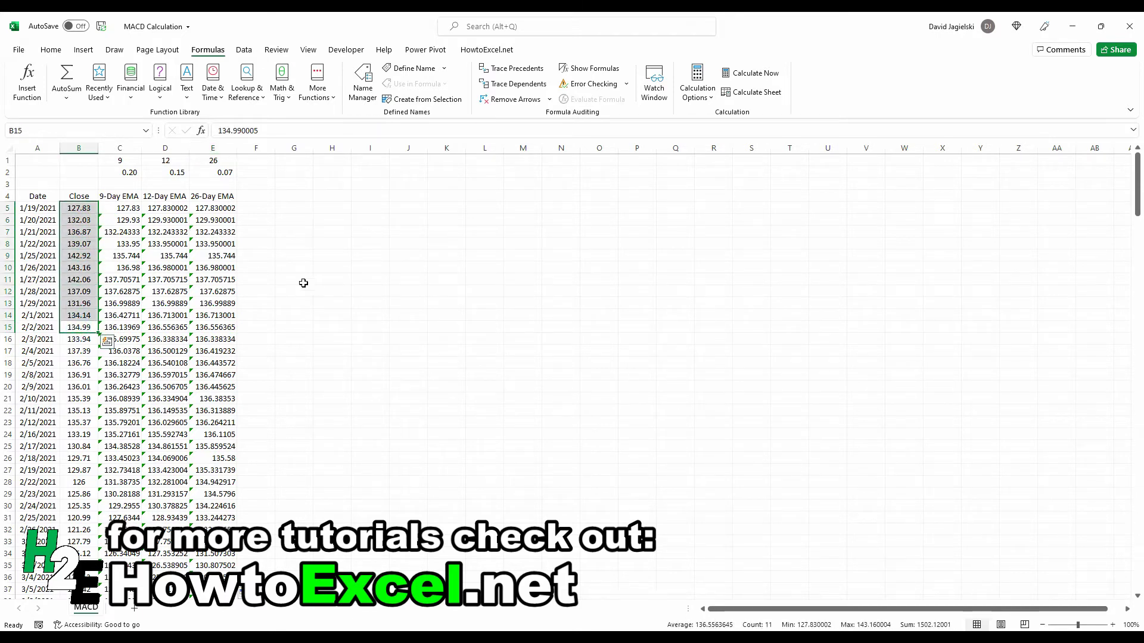
# Review the 26-Day EMA values from E5 to E30 and select E31.
pyautogui.click(213, 207)
pyautogui.keyDown('shift'); pyautogui.click(211, 400); pyautogui.keyUp('shift')
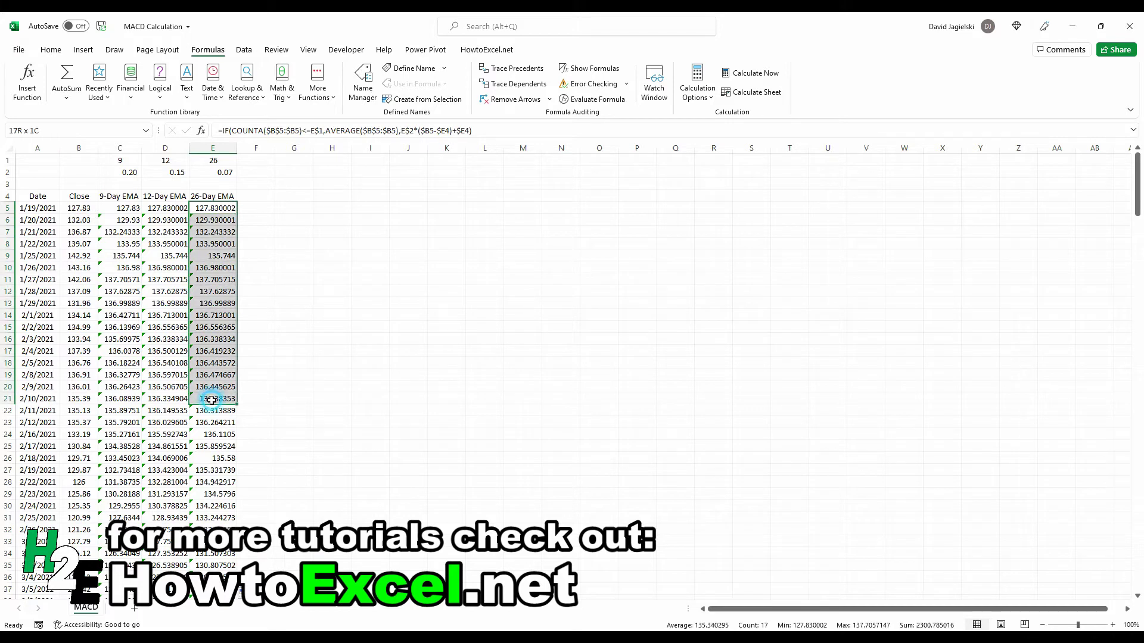
pyautogui.moveTo(212, 399); pyautogui.dragTo(206, 518)
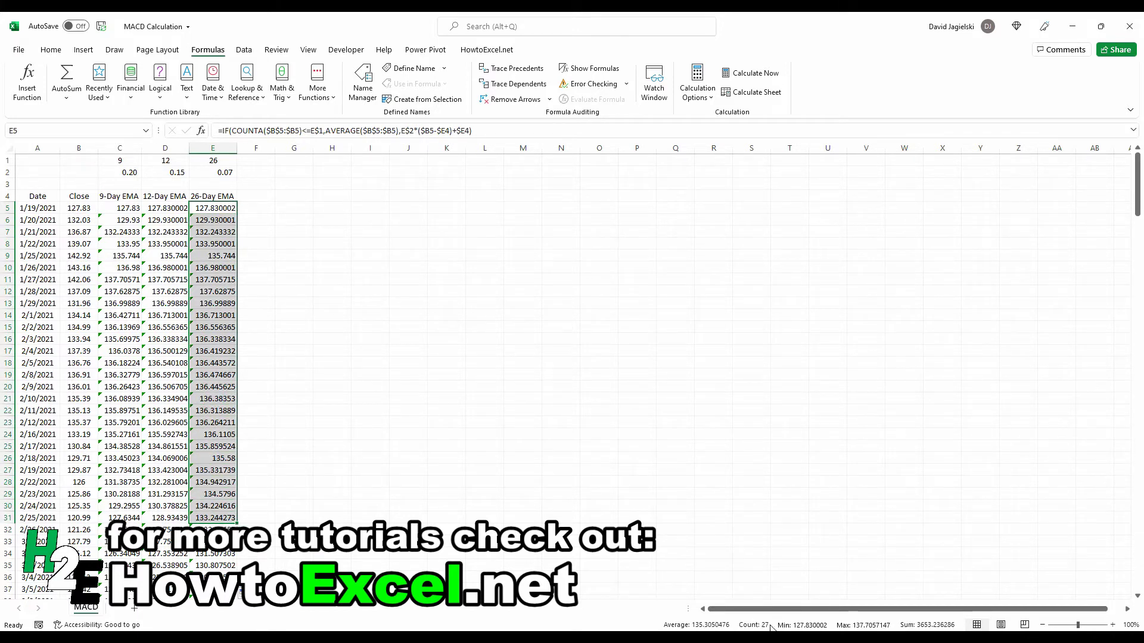
pyautogui.click(215, 517)
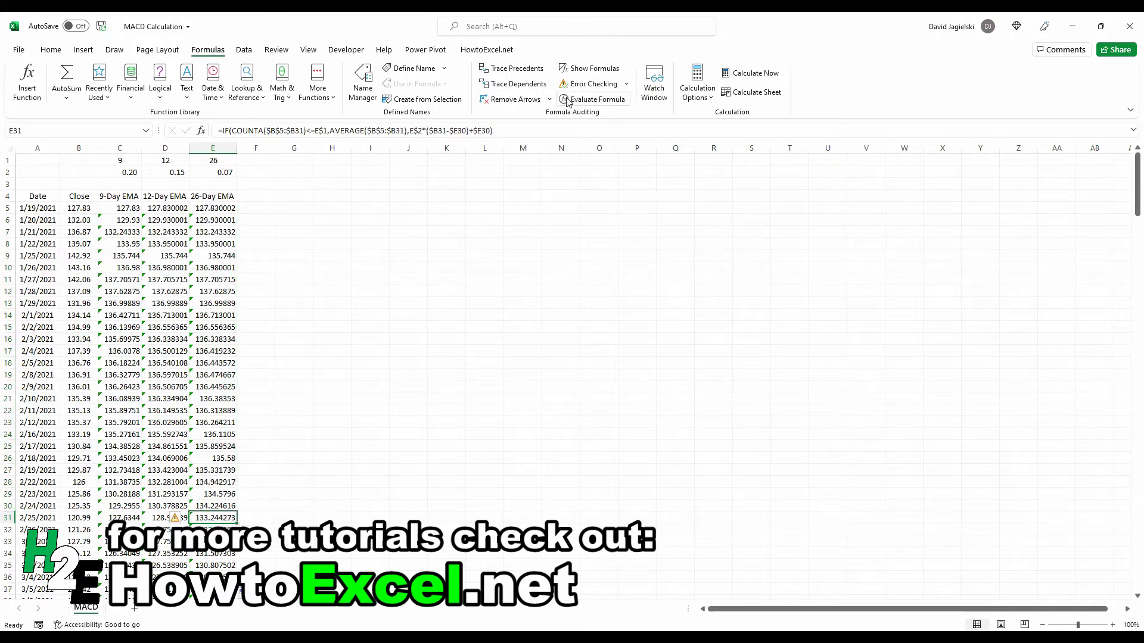
# Evaluate E31's formula step by step until it resolves to 133.244273462963.
pyautogui.click(593, 99)
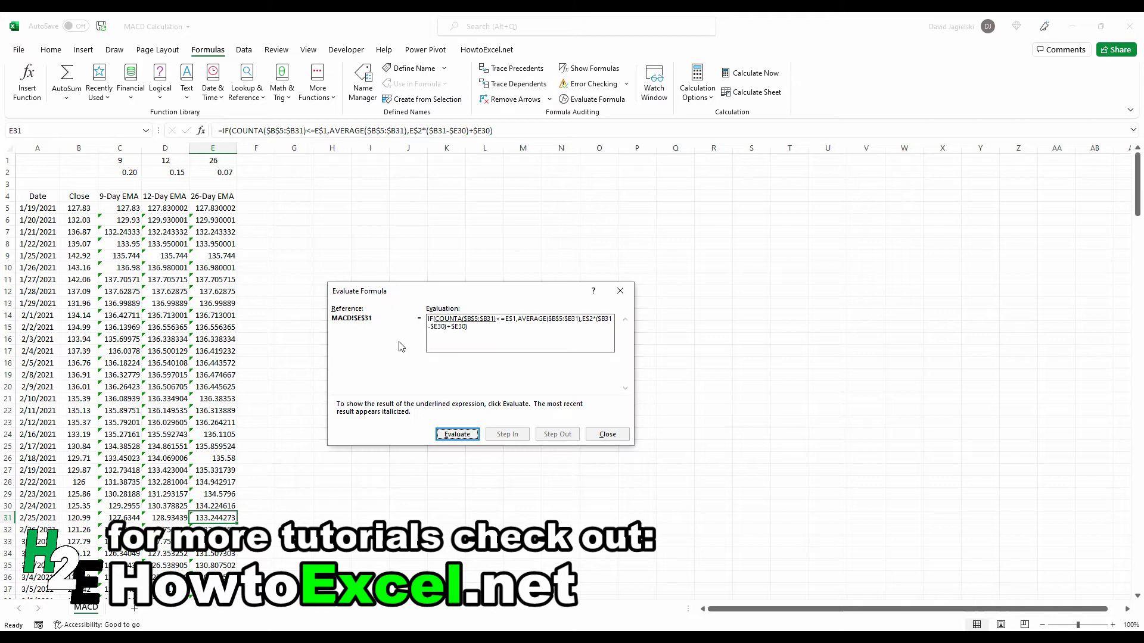
pyautogui.press('Return')
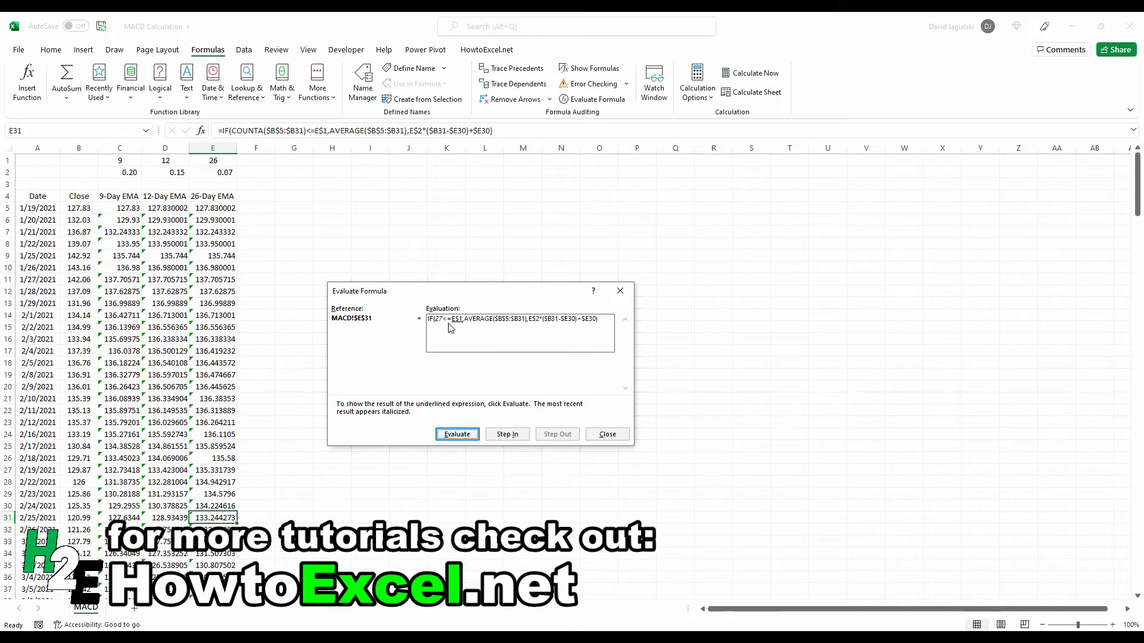
pyautogui.press('Return')
pyautogui.press('Return')
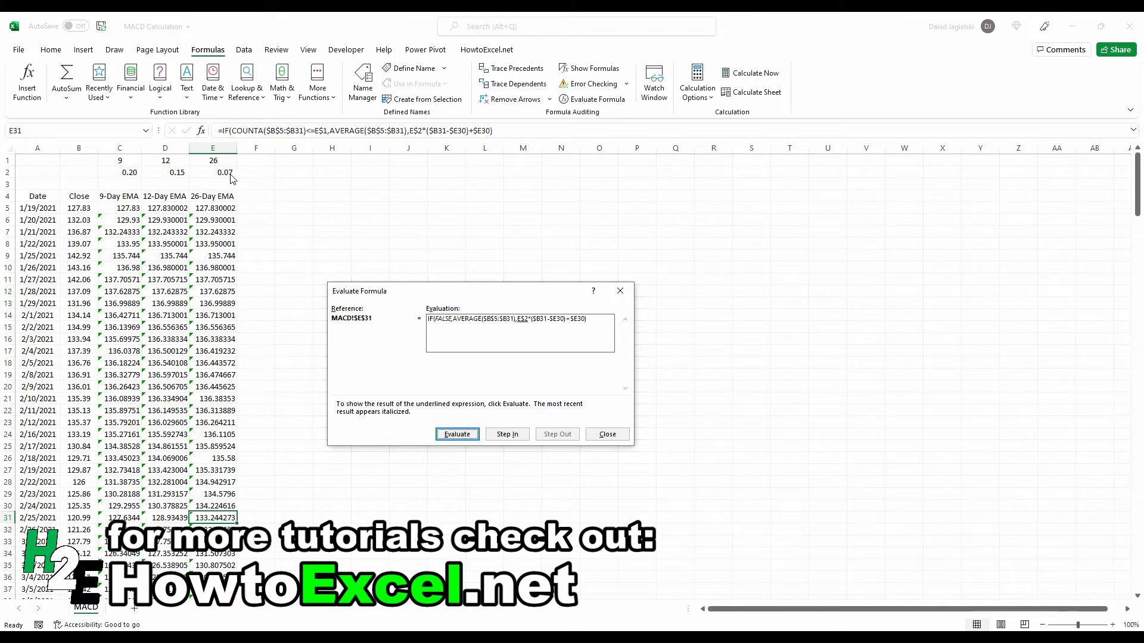
pyautogui.press('Return')
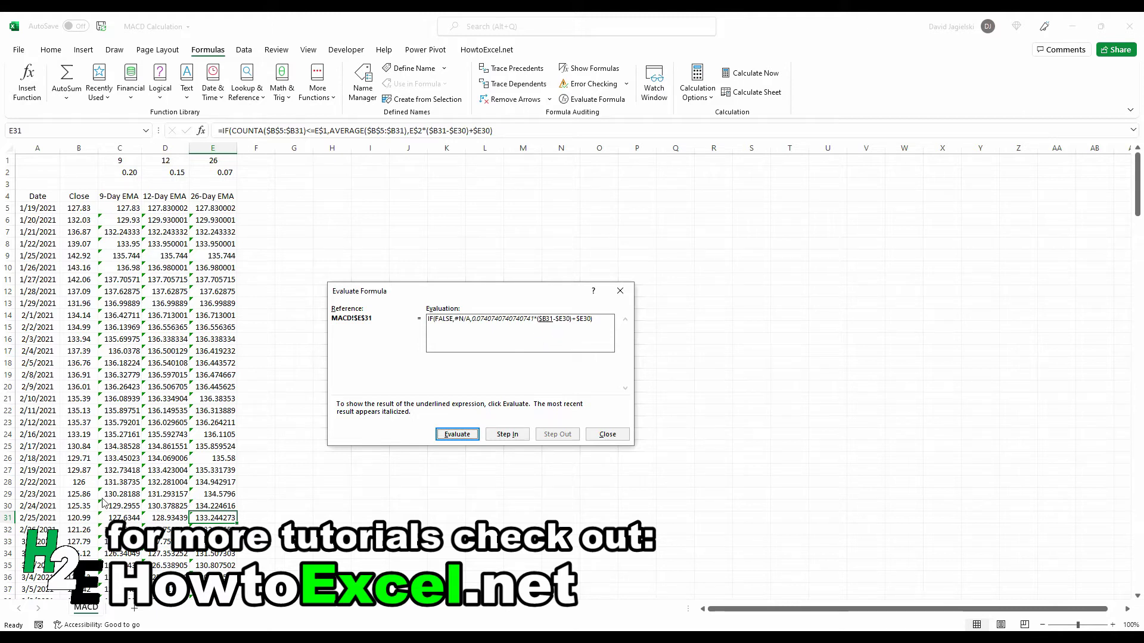
pyautogui.press('Return')
pyautogui.press('Return')
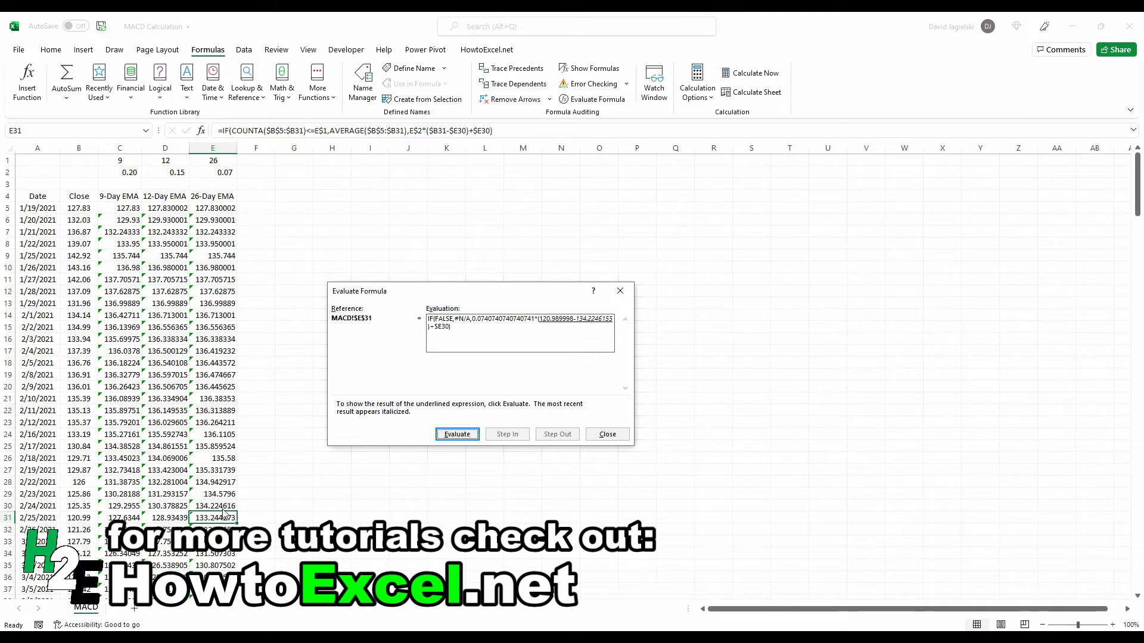
pyautogui.click(457, 434)
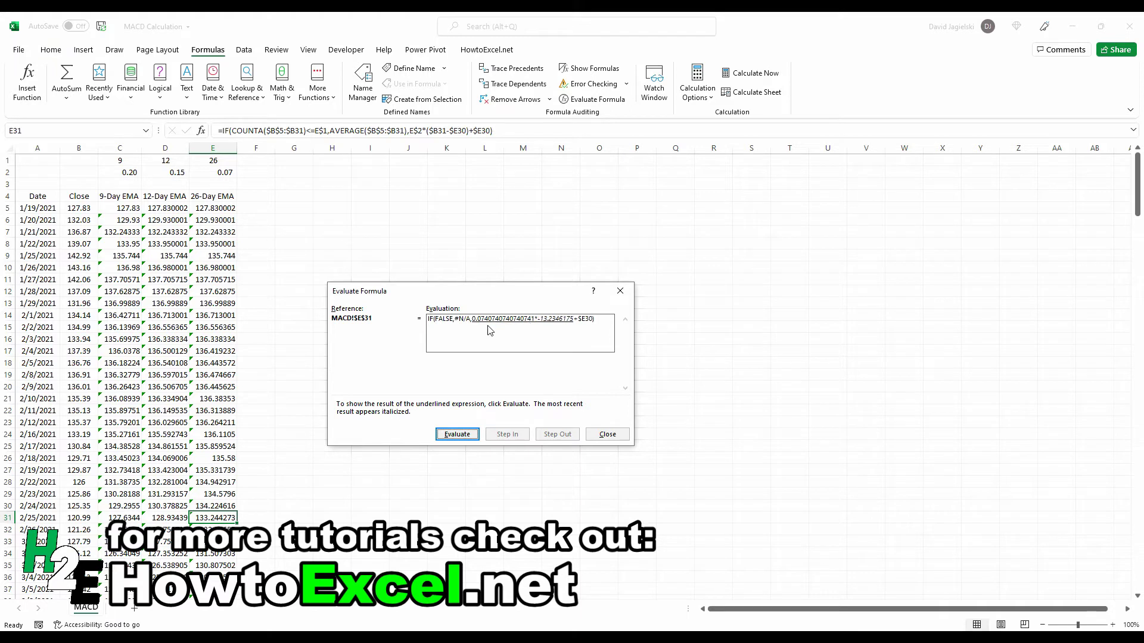
pyautogui.press('Return')
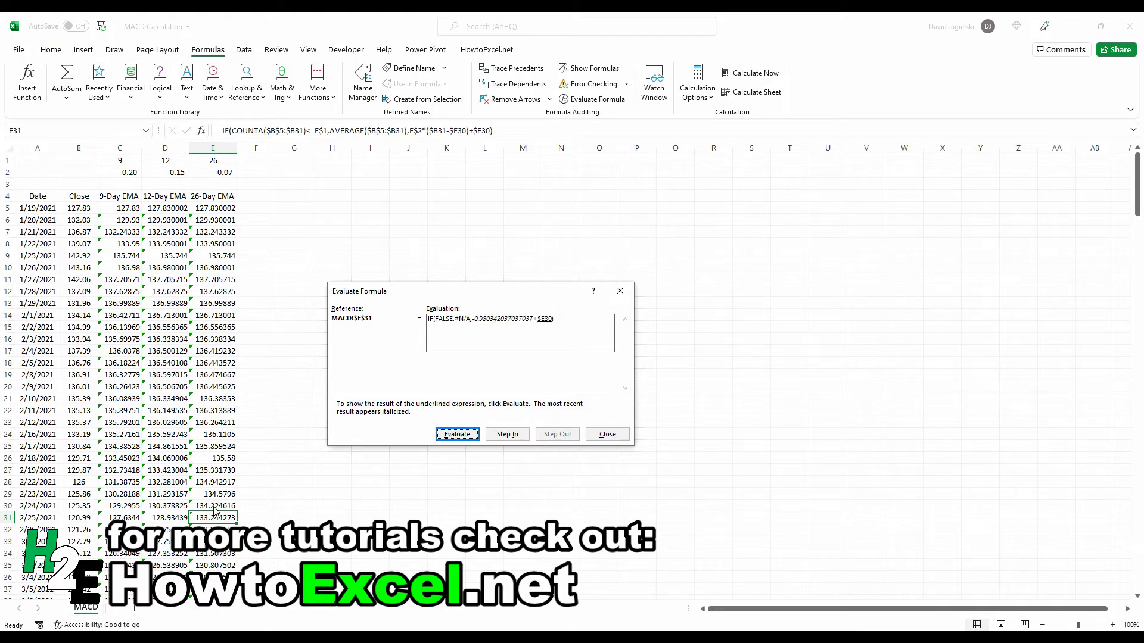
pyautogui.press('Return')
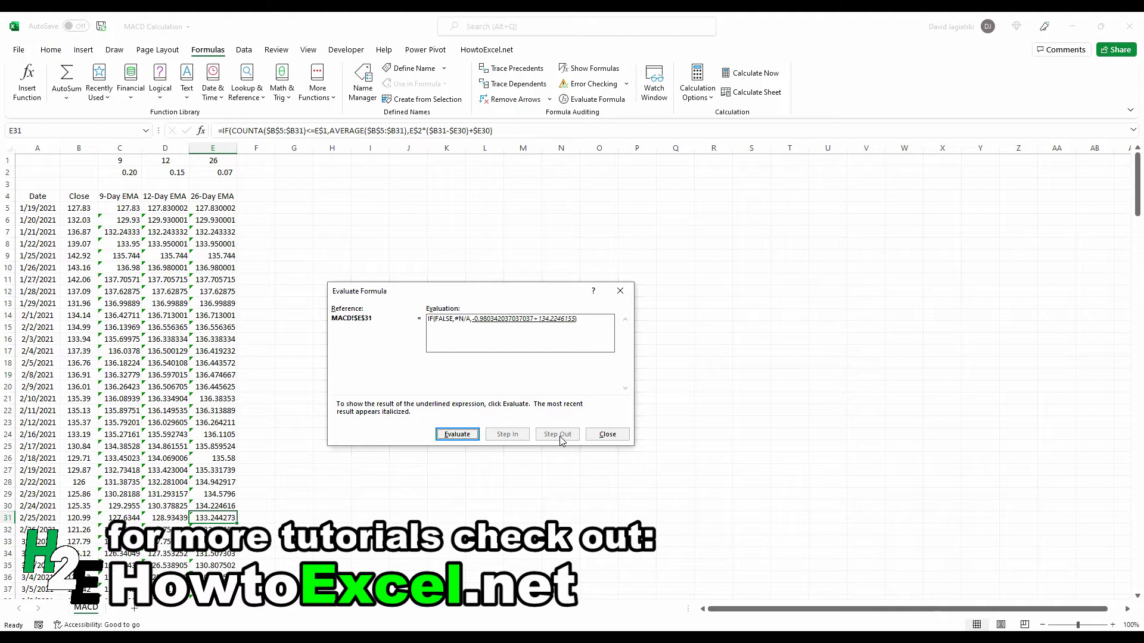
pyautogui.press('Return')
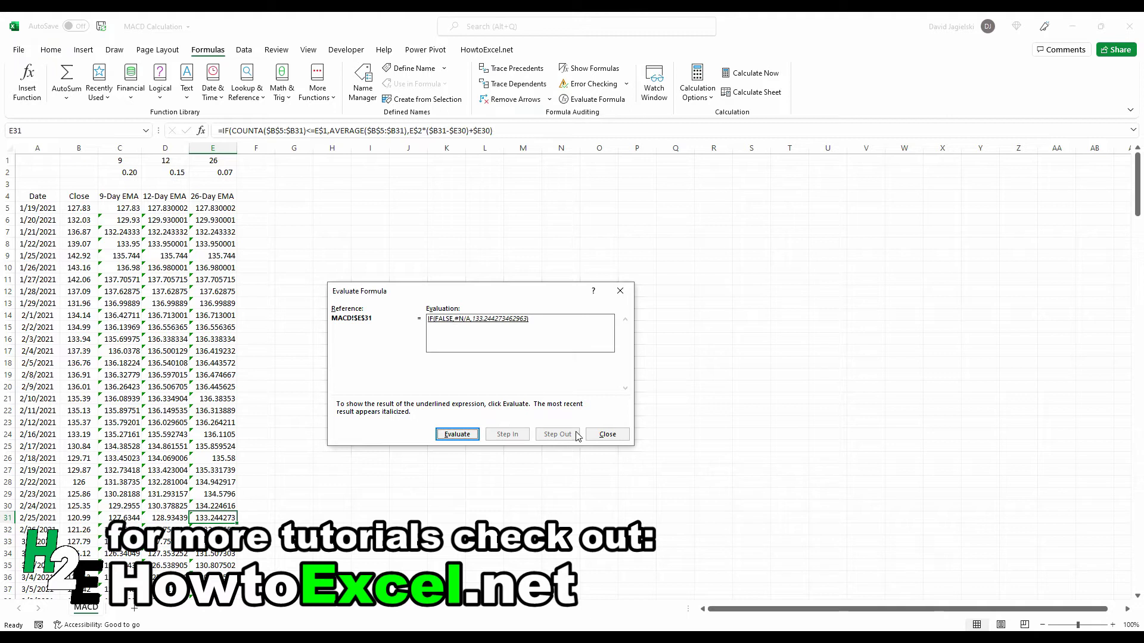
# Close the evaluation and check that the EMA columns run down to row 256 (1/14/2022).
pyautogui.click(607, 433)
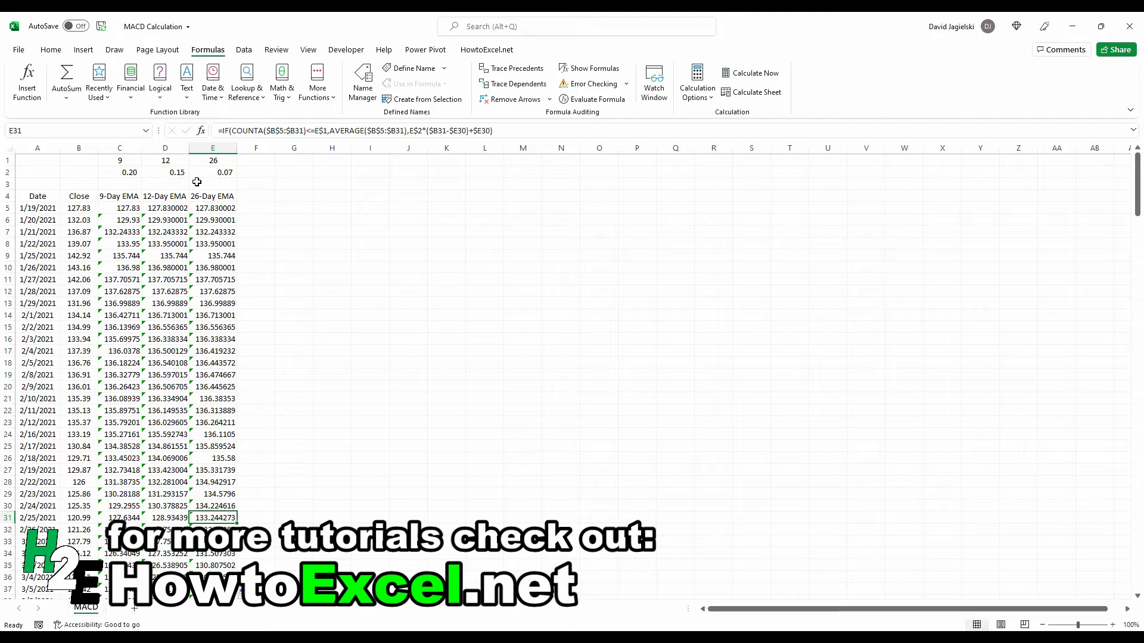
pyautogui.click(221, 243)
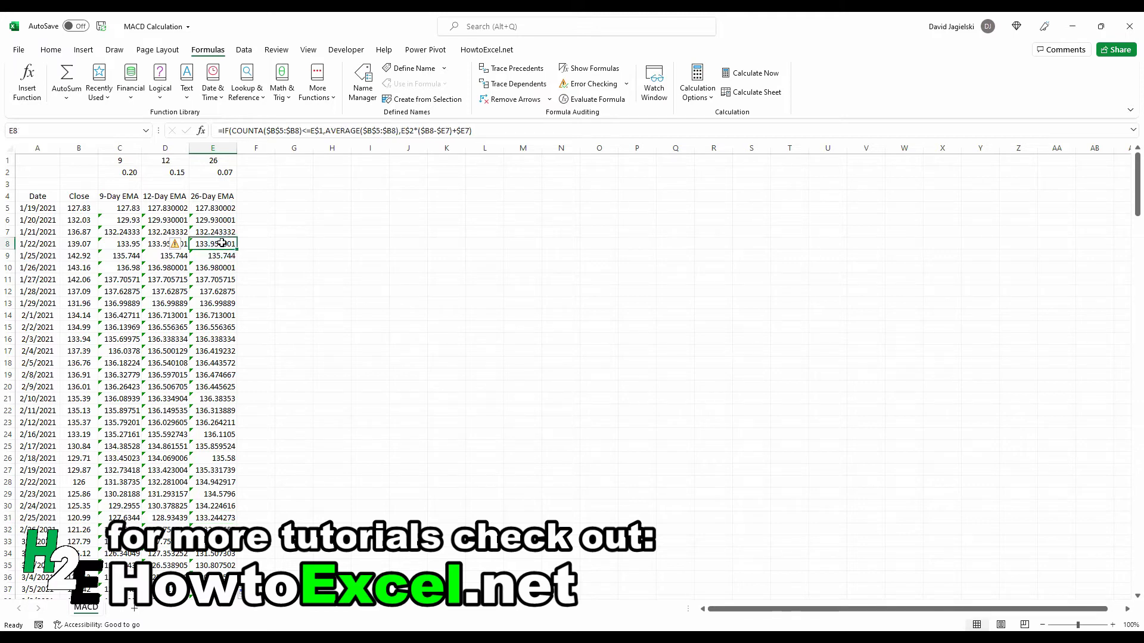
pyautogui.hotkey('ctrl', 'Down')
pyautogui.press('Down')
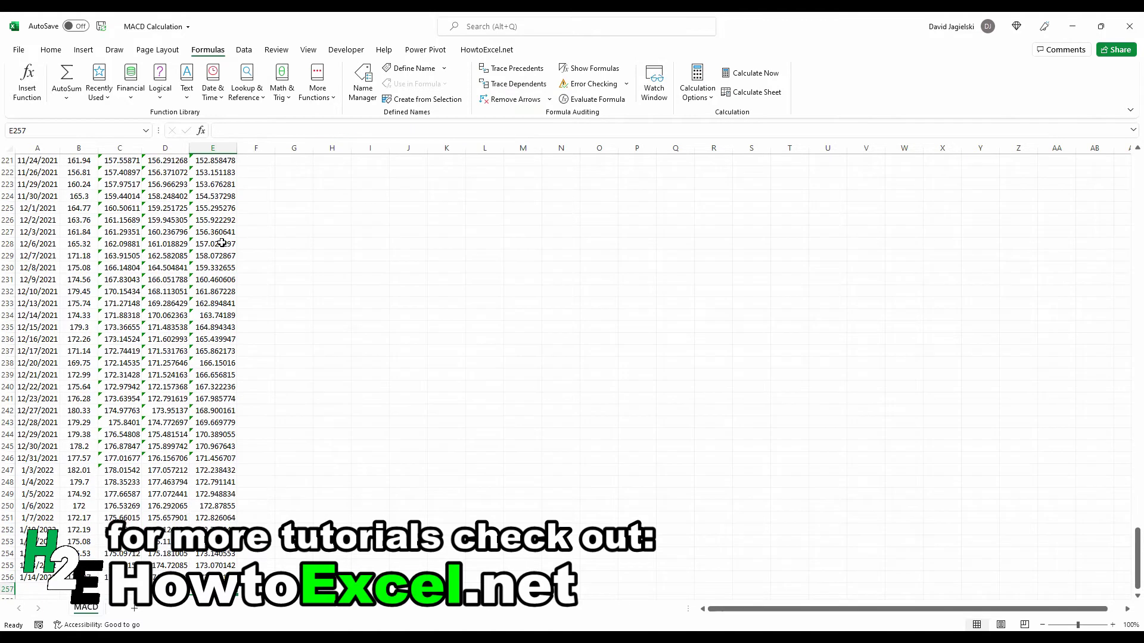
pyautogui.press('Up')
pyautogui.hotkey('ctrl', 'Up')
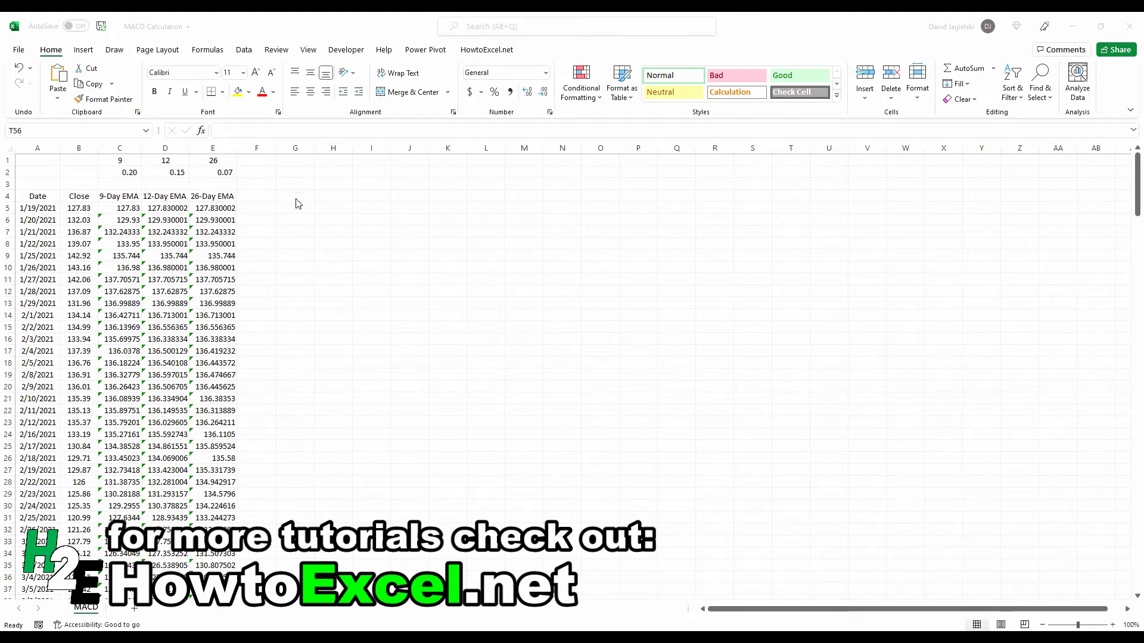
# Add a 'MACD Line' header in F4 and widen column F to fit it.
pyautogui.click(267, 196)
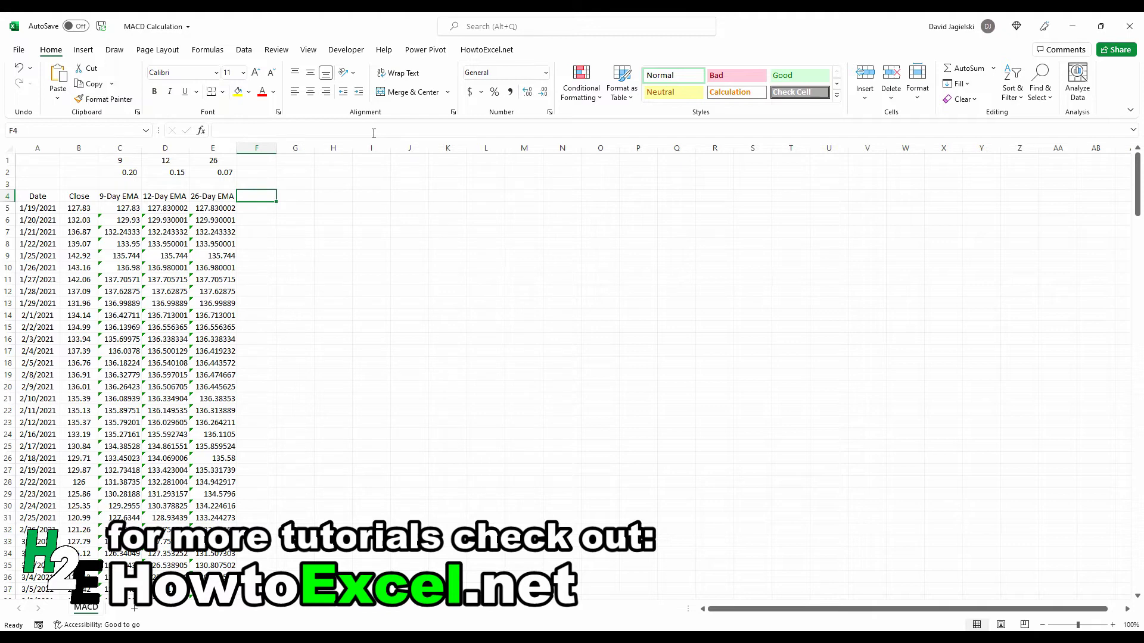
pyautogui.write('MACD Line')
pyautogui.press('Return')
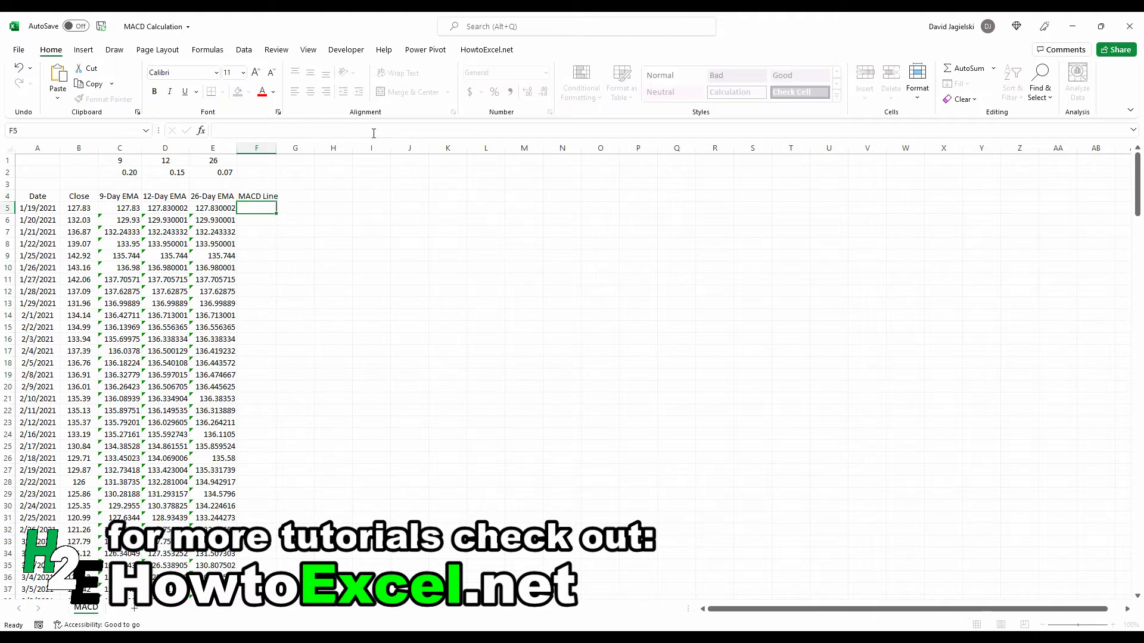
pyautogui.moveTo(276, 149); pyautogui.dragTo(293, 150)
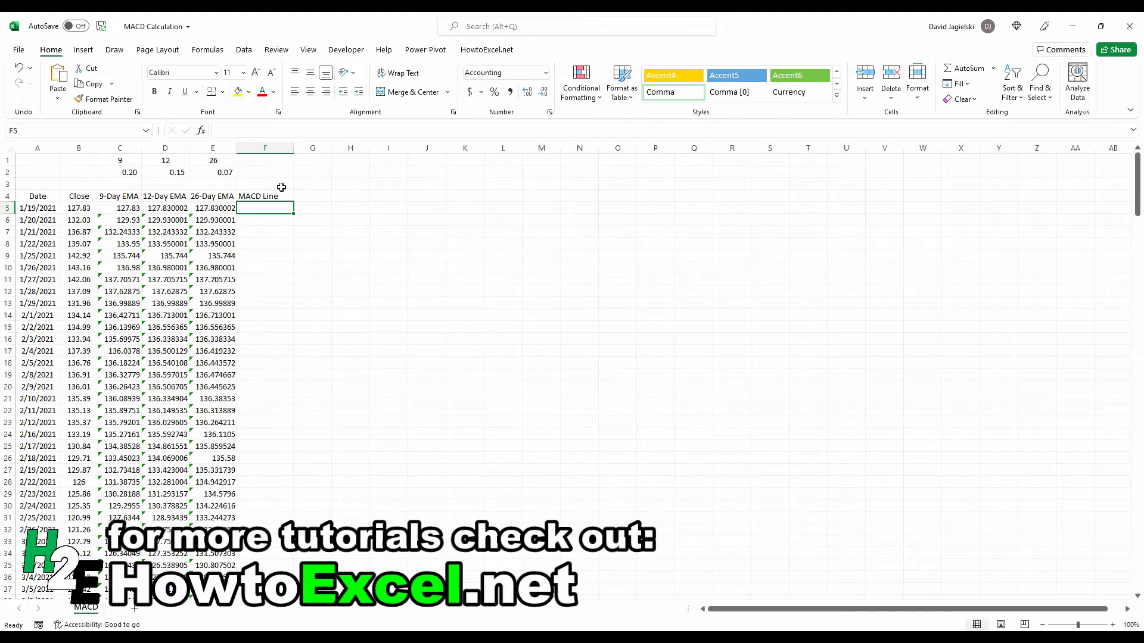
# Enter =D5-E5 in F5, fill it down the column, then clear F5:F16.
pyautogui.write('=')
pyautogui.press('Left')
pyautogui.press('Left')
pyautogui.write('-')
pyautogui.press('Left')
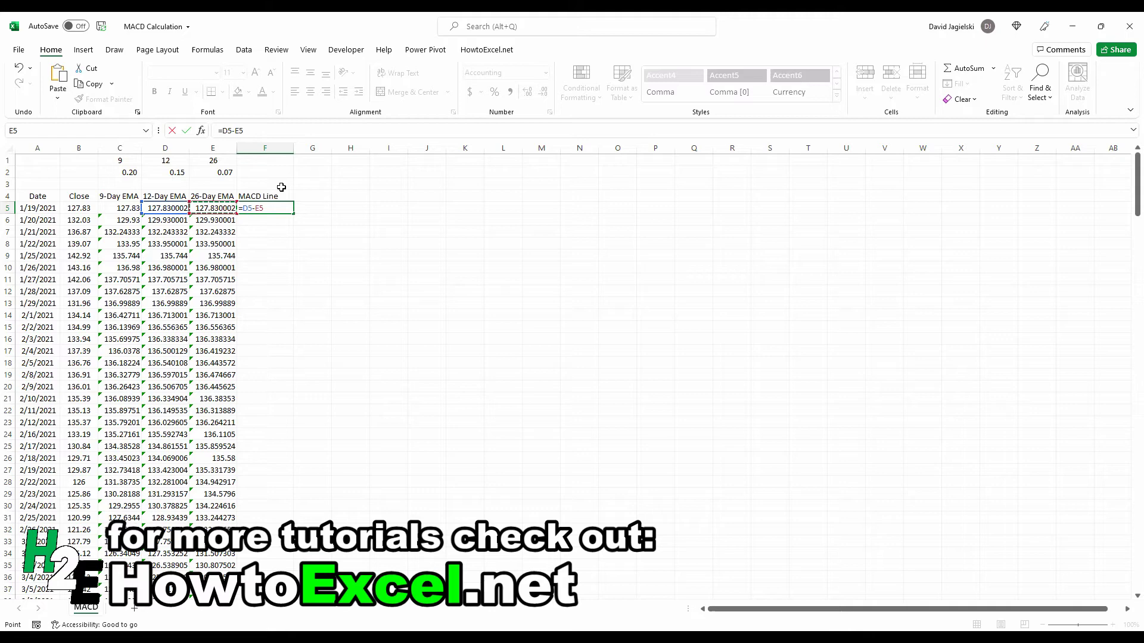
pyautogui.hotkey('ctrl', 'Return')
pyautogui.doubleClick(294, 213)
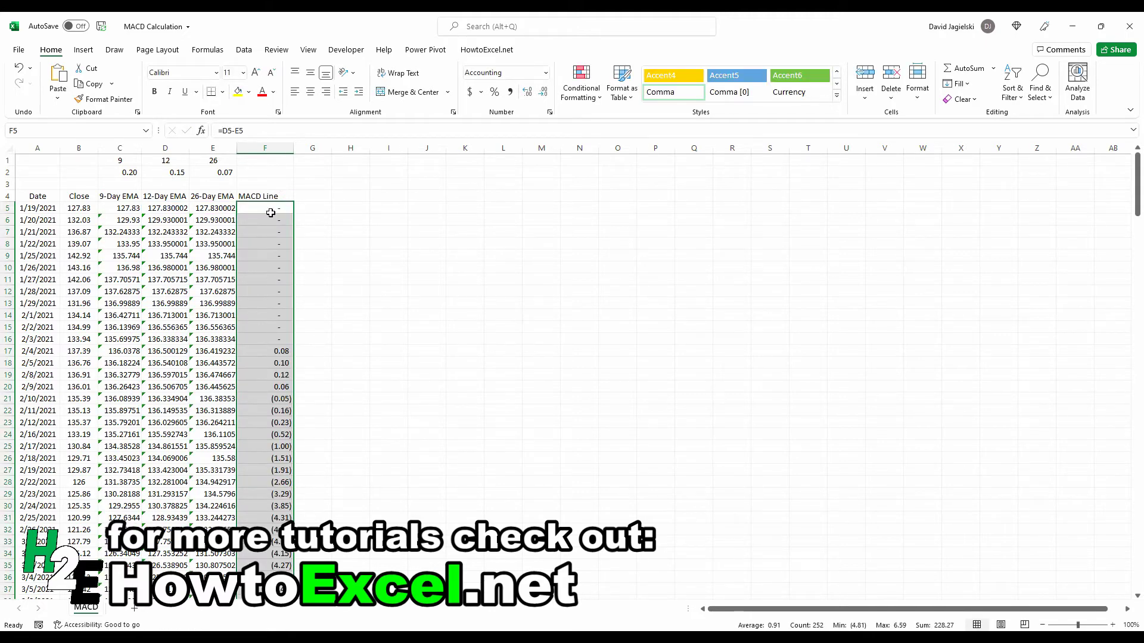
pyautogui.moveTo(271, 212); pyautogui.dragTo(271, 335)
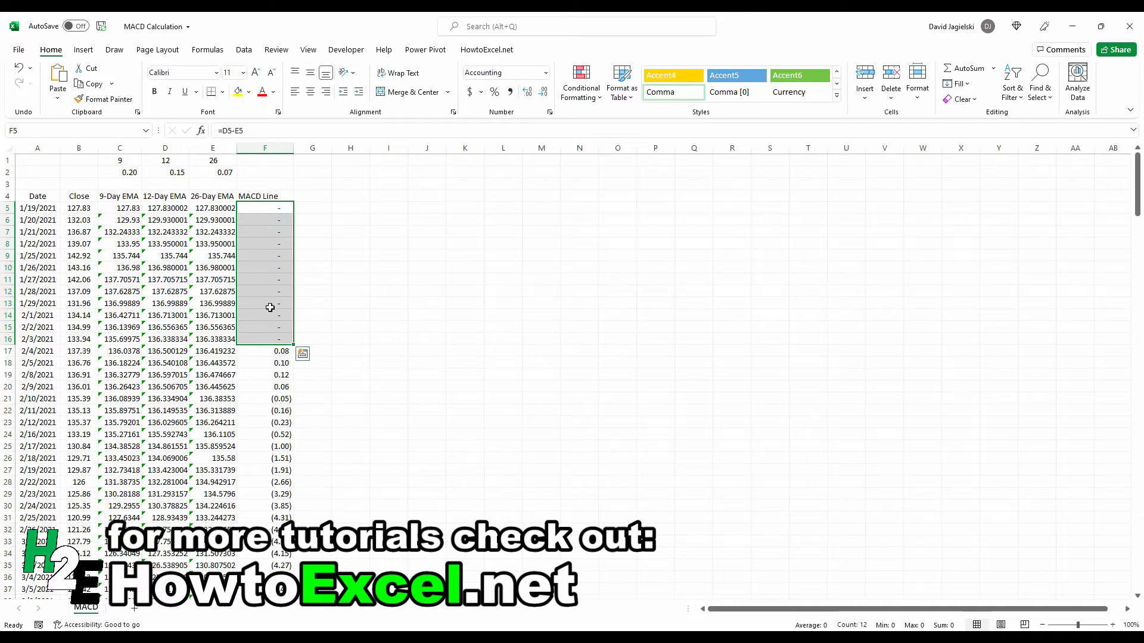
pyautogui.press('Delete')
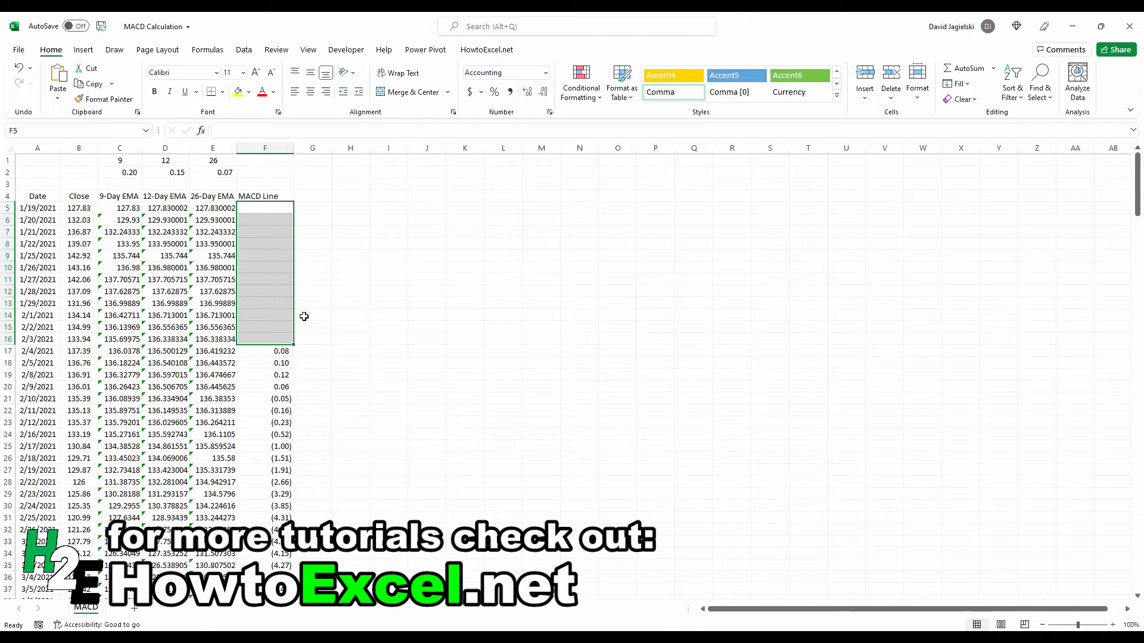
# Add a 'Signal Line' header in G4 and autofit column G.
pyautogui.click(304, 196)
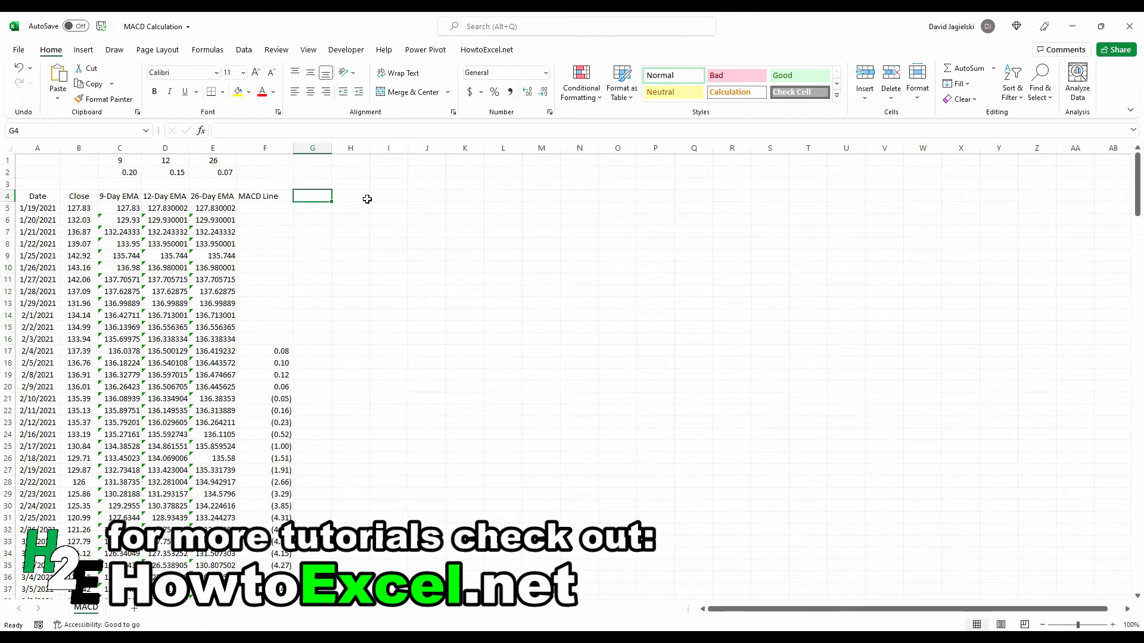
pyautogui.write('Signal Line')
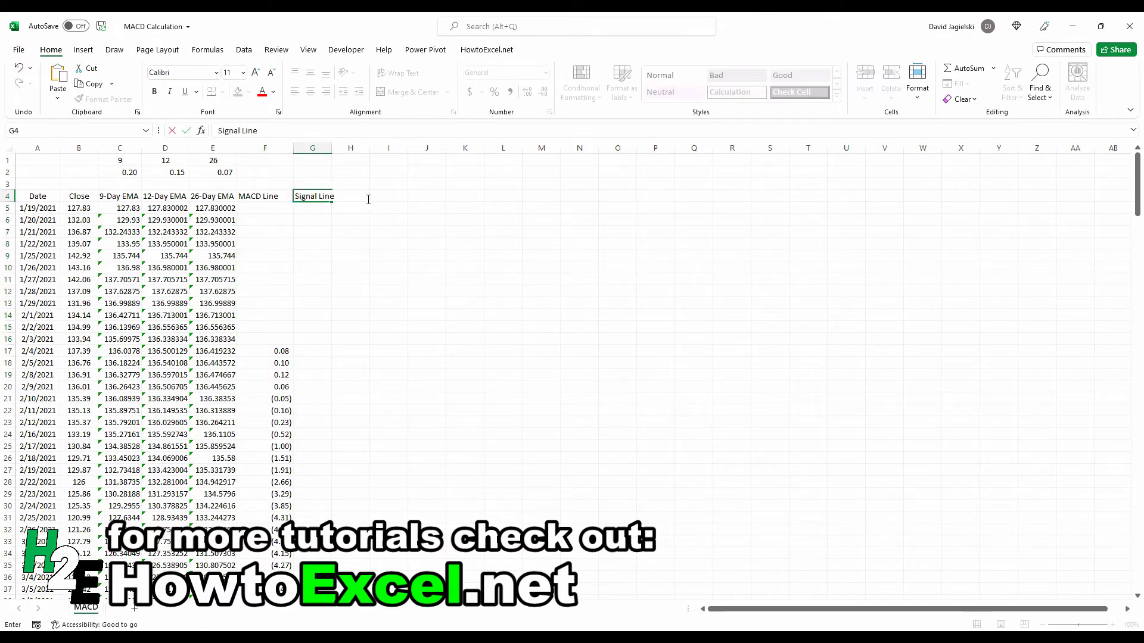
pyautogui.press('Return')
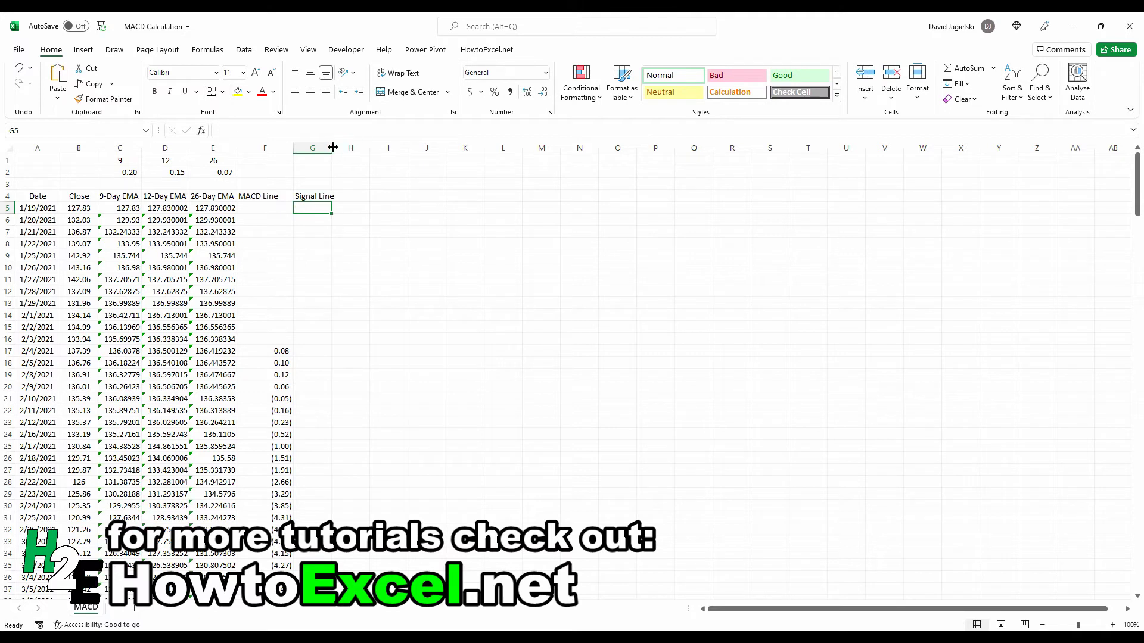
pyautogui.doubleClick(333, 147)
# Copy the 9 period and 0.20 factor from C1:C2 into G1:G2.
pyautogui.moveTo(122, 161); pyautogui.dragTo(126, 173)
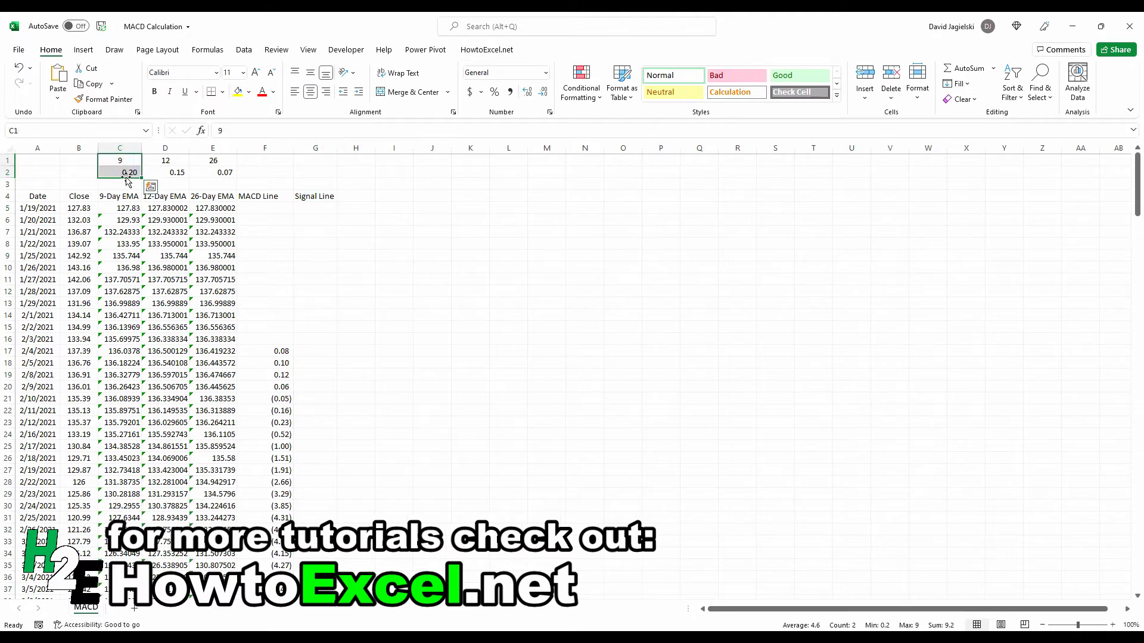
pyautogui.hotkey('ctrl', 'c')
pyautogui.click(314, 160)
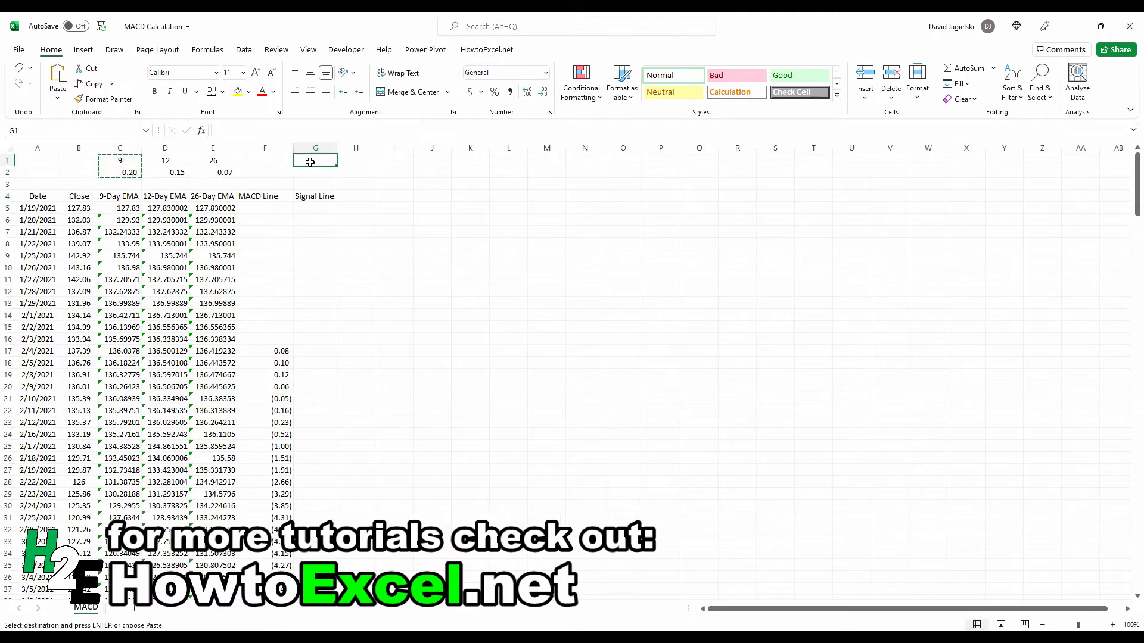
pyautogui.hotkey('ctrl', 'v')
pyautogui.press('Escape')
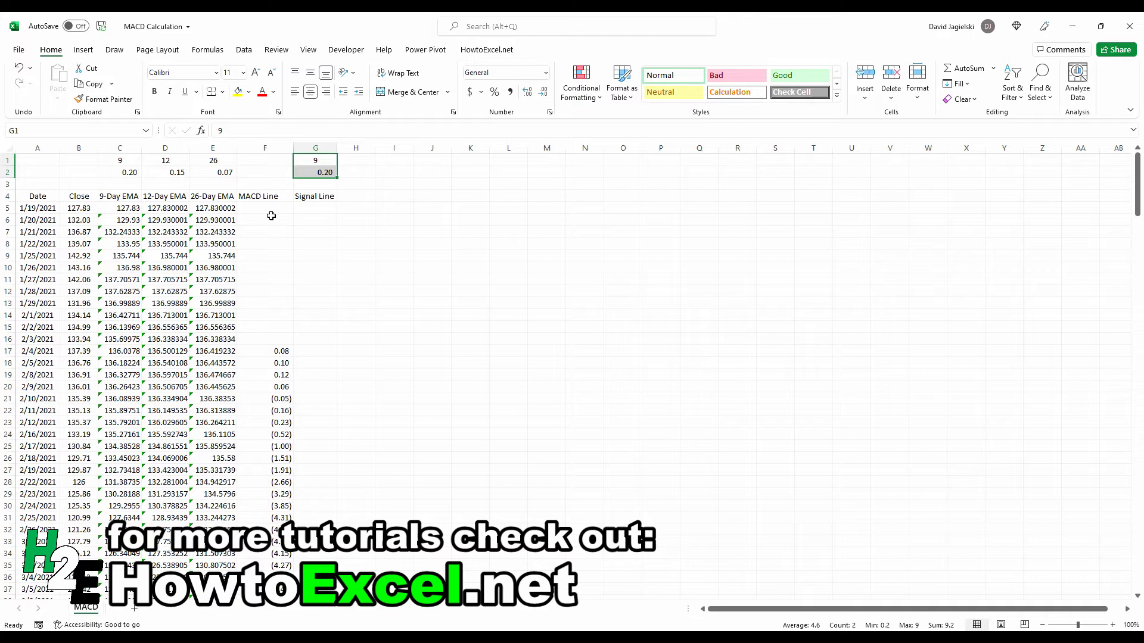
# Copy the 9-Day EMA formula from C5 into cell G5.
pyautogui.click(122, 207)
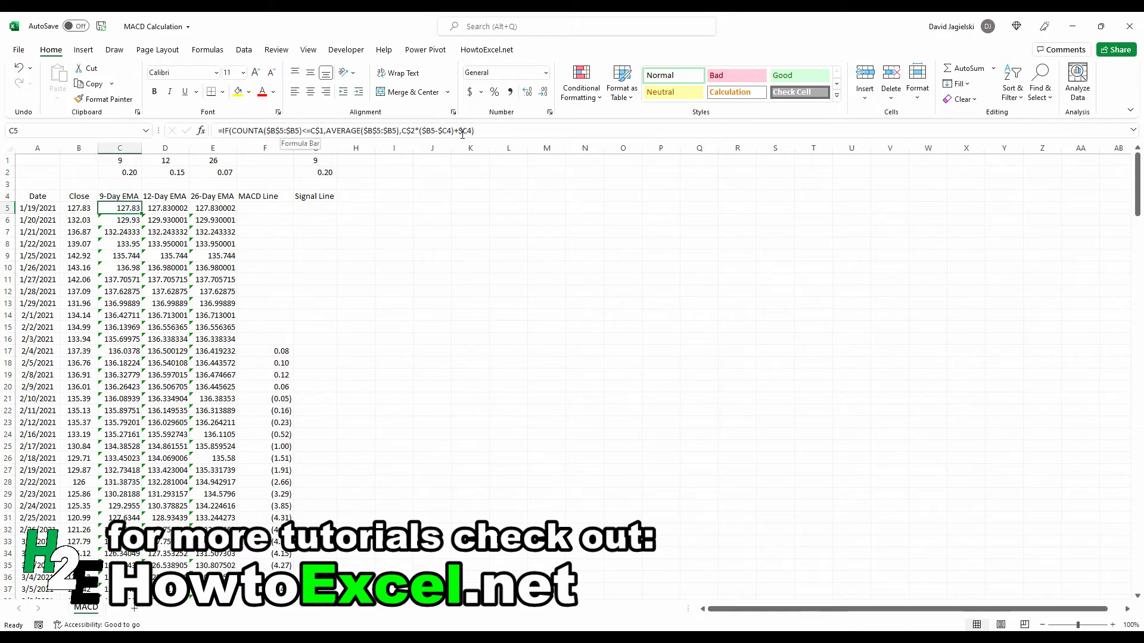
pyautogui.moveTo(494, 130); pyautogui.dragTo(165, 106)
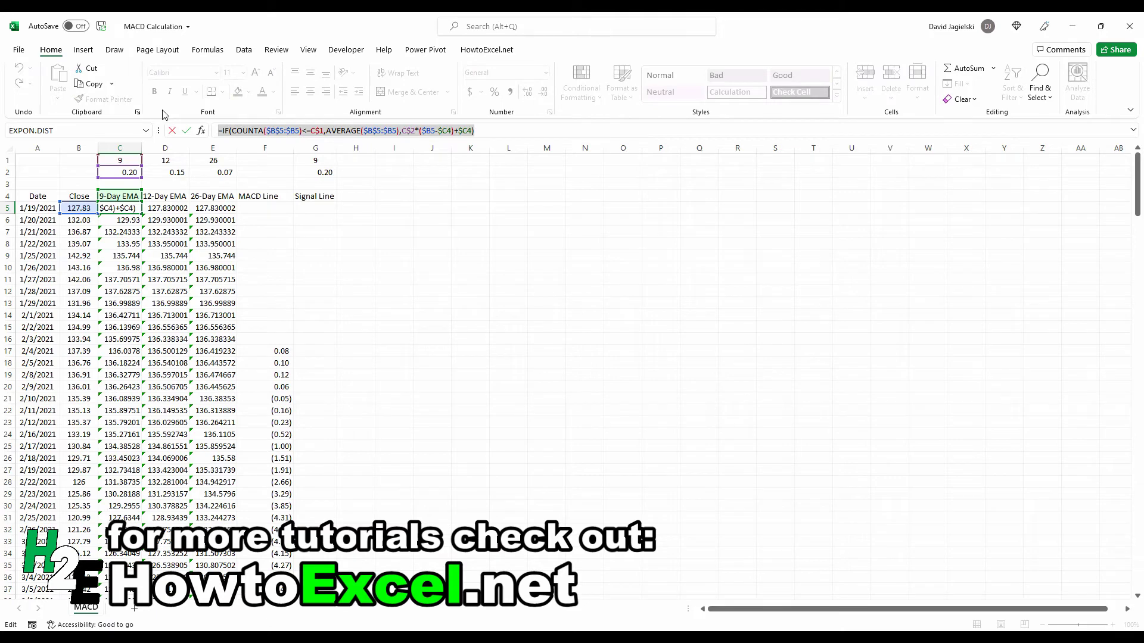
pyautogui.press('Escape')
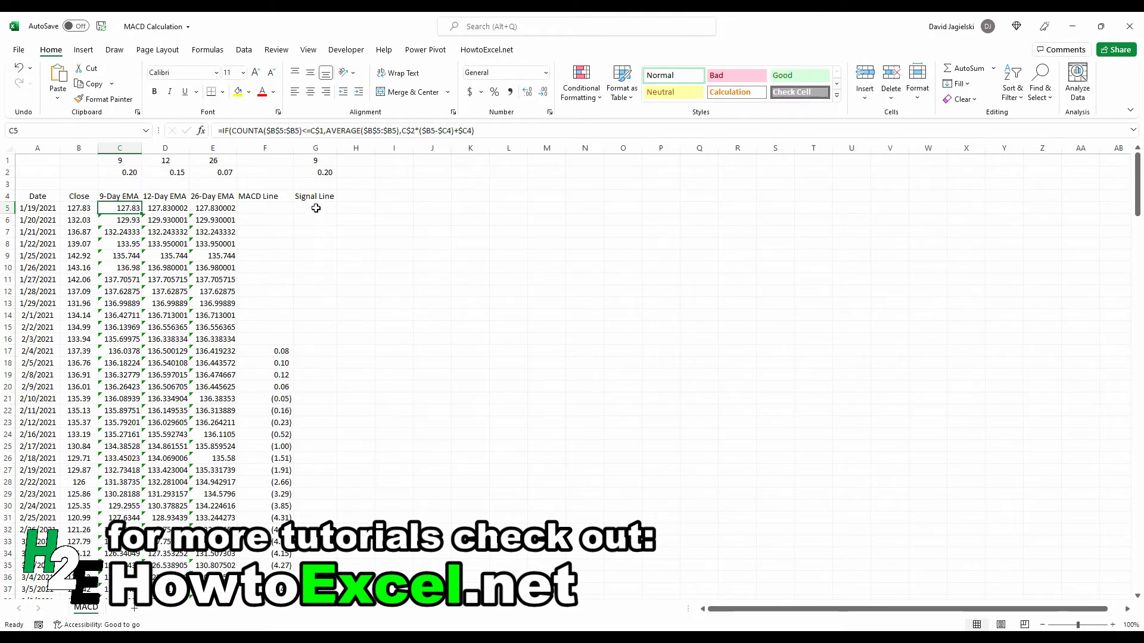
pyautogui.click(316, 208)
pyautogui.click(332, 128)
pyautogui.hotkey('ctrl', 'v')
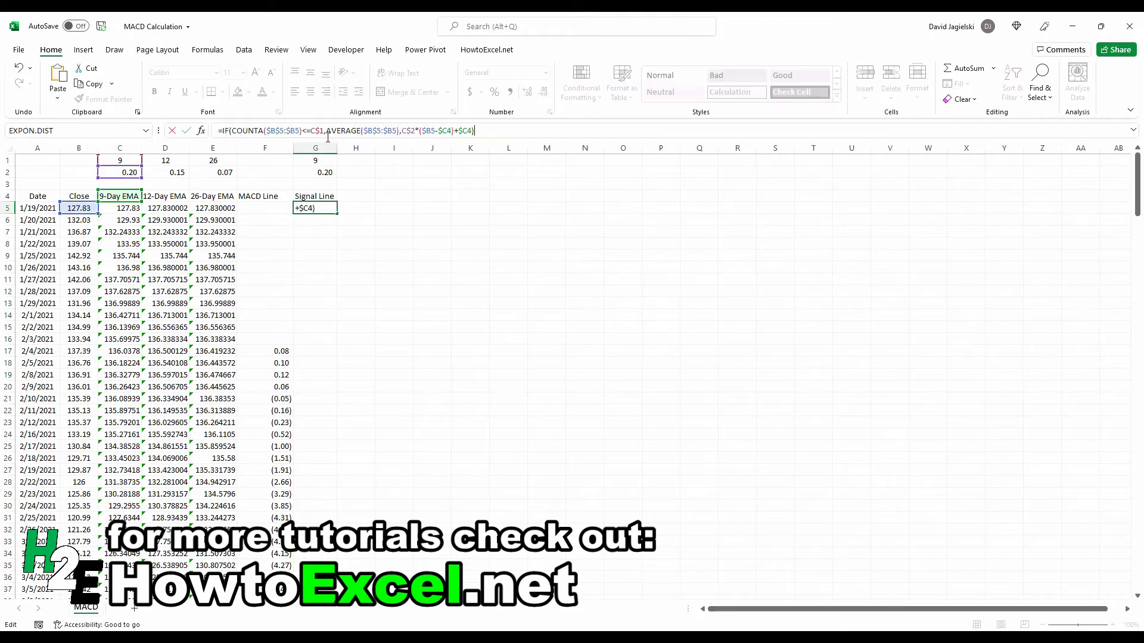
# Retarget the G5 formula to MACD in column F, previous Signal in G4, and G1:G2.
pyautogui.moveTo(127, 190); pyautogui.dragTo(307, 196)
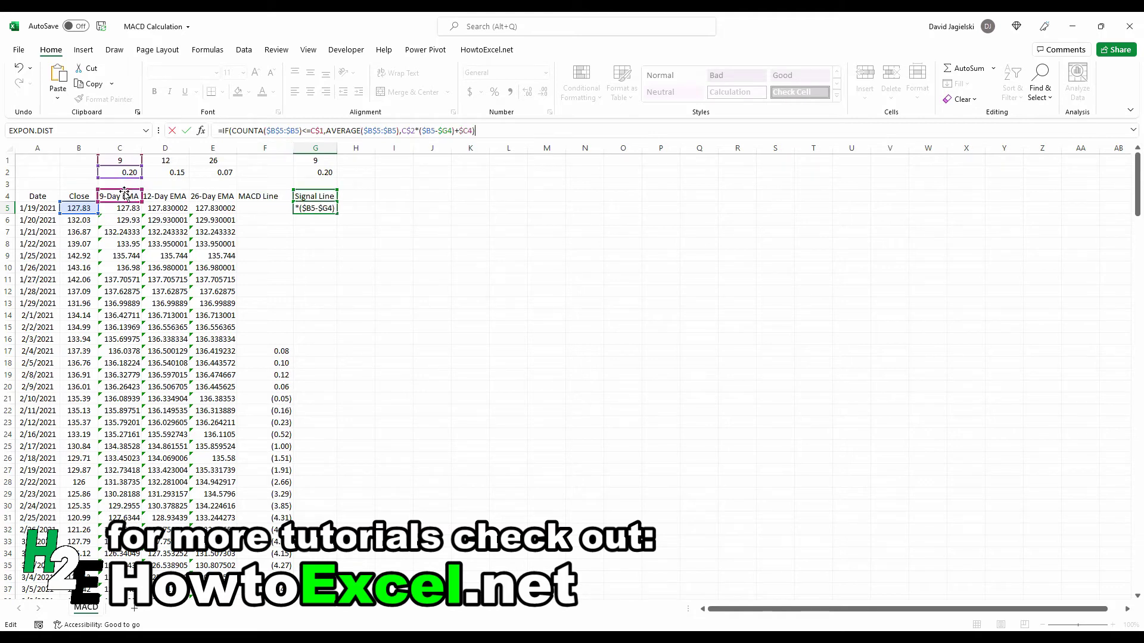
pyautogui.moveTo(128, 191); pyautogui.dragTo(304, 201)
pyautogui.moveTo(77, 213); pyautogui.dragTo(265, 210)
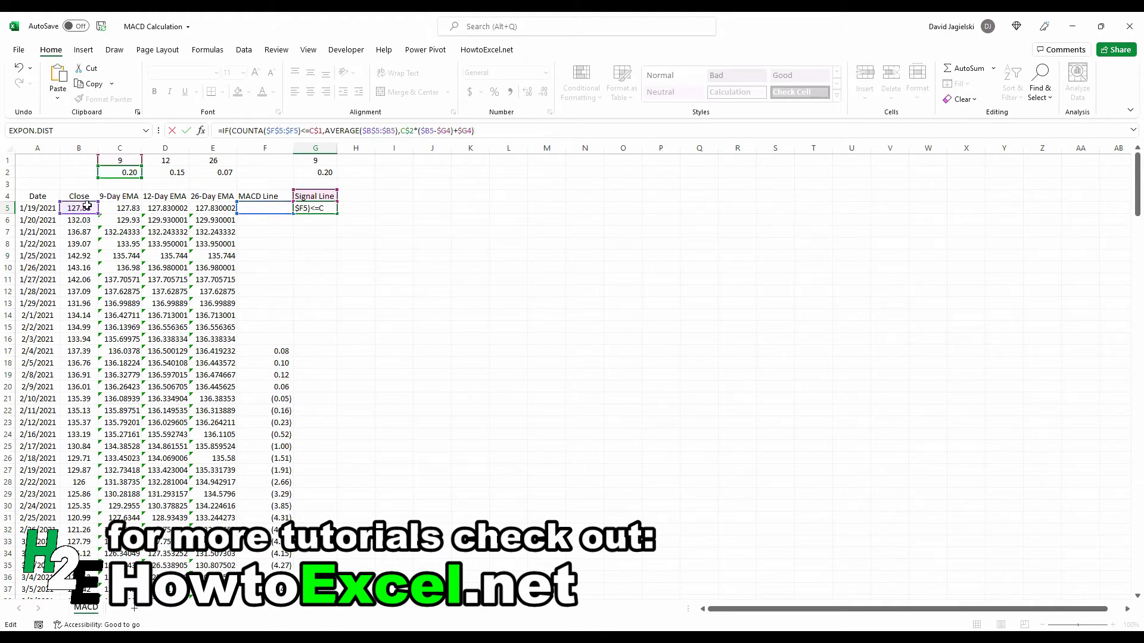
pyautogui.moveTo(88, 206); pyautogui.dragTo(267, 211)
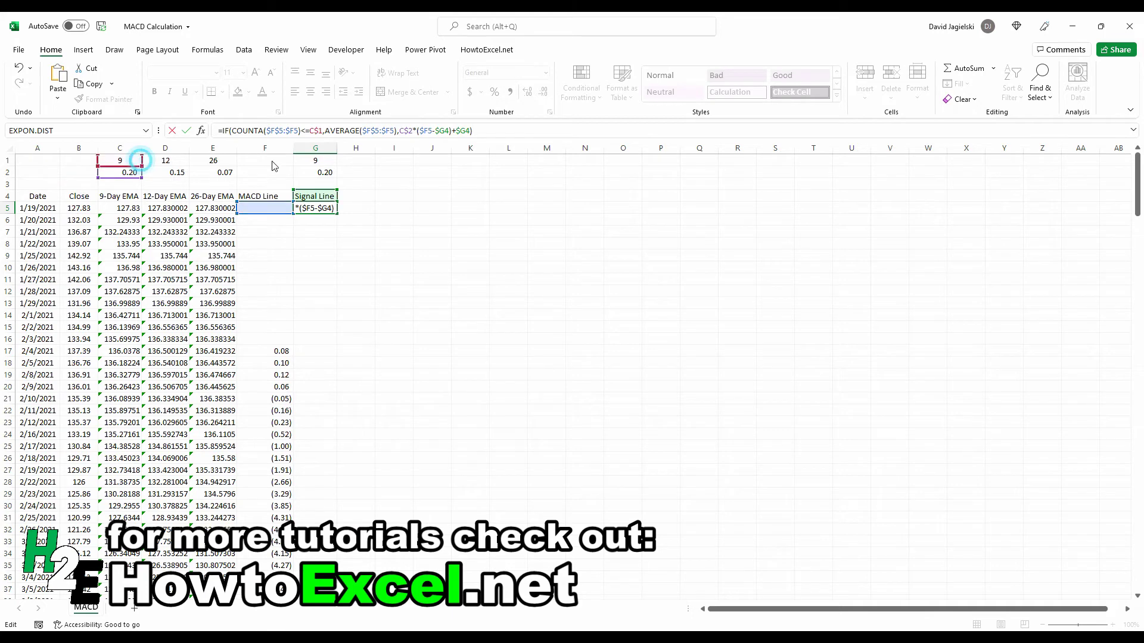
pyautogui.moveTo(148, 161); pyautogui.dragTo(315, 161)
pyautogui.moveTo(119, 167); pyautogui.dragTo(315, 169)
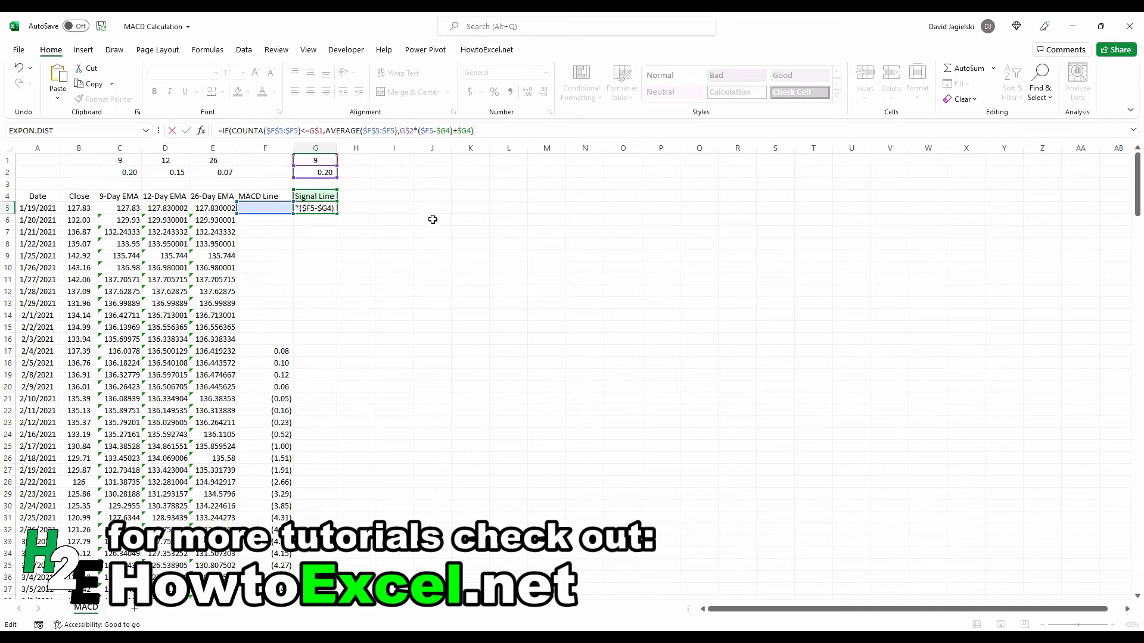
pyautogui.hotkey('ctrl', 'Return')
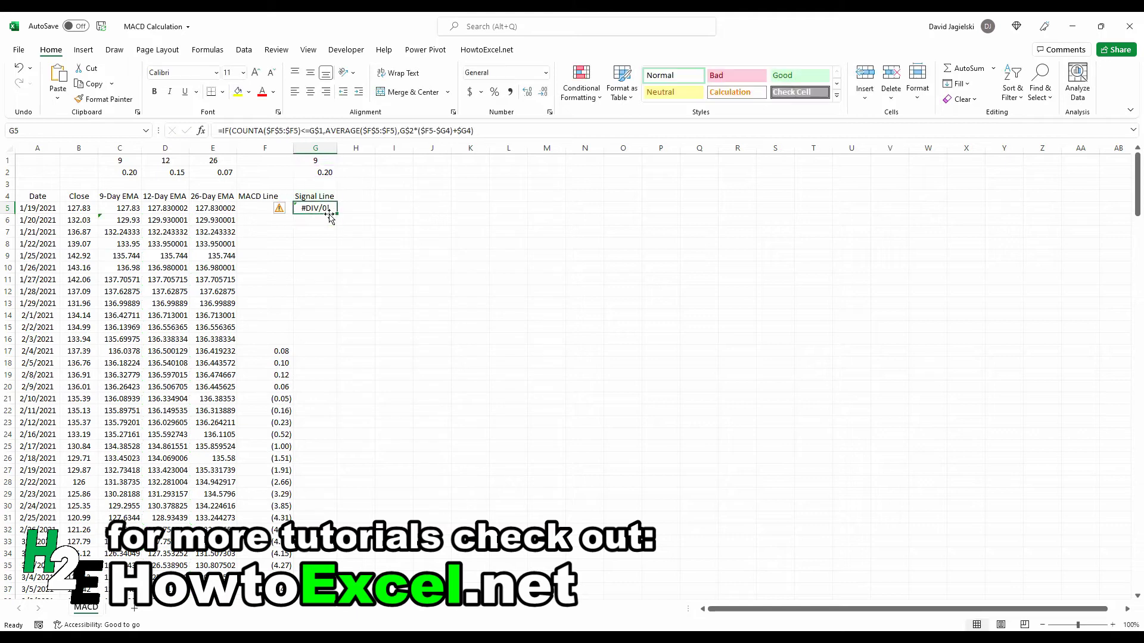
# Fill the Signal formula down, clear the #DIV/0! errors in G5:G16, and refill from G17.
pyautogui.moveTo(338, 212); pyautogui.dragTo(334, 354)
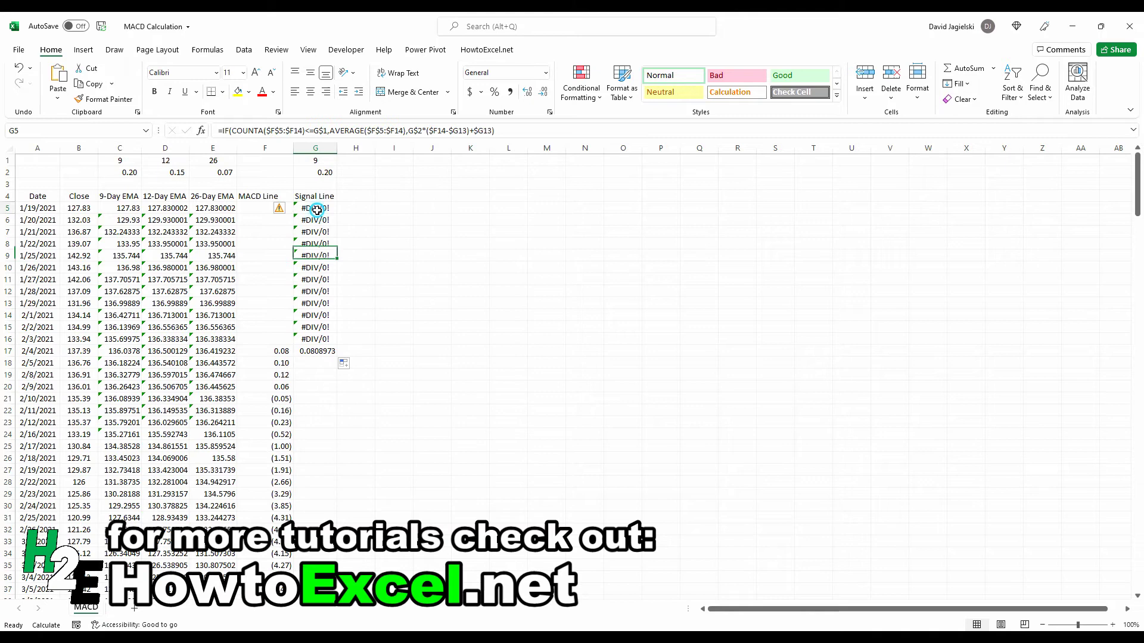
pyautogui.moveTo(318, 211); pyautogui.dragTo(316, 340)
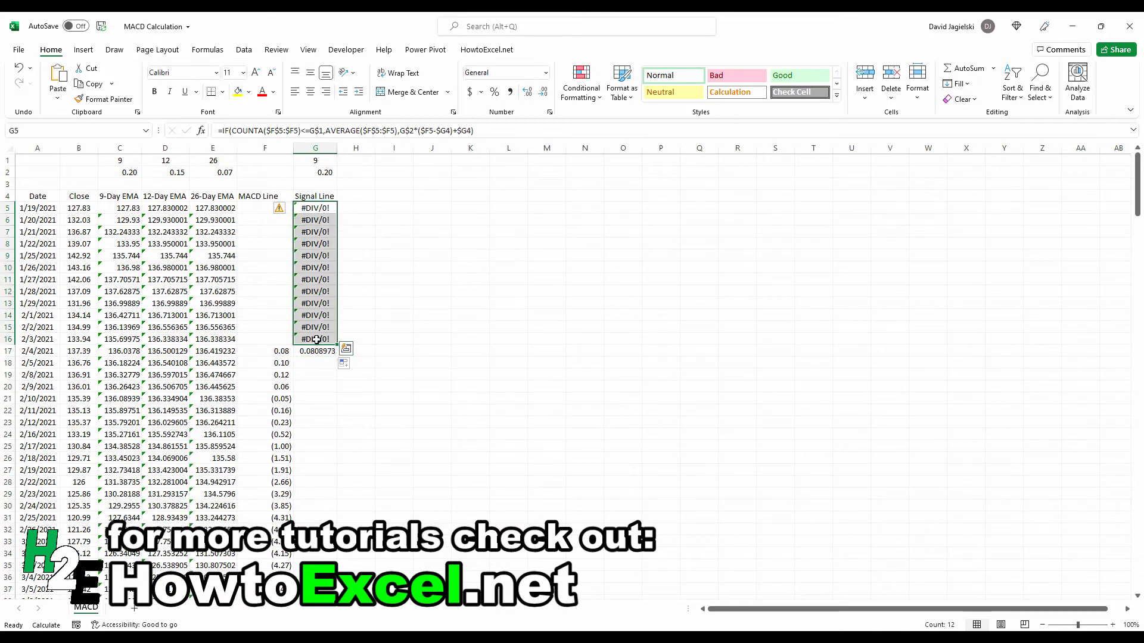
pyautogui.press('Delete')
pyautogui.click(319, 350)
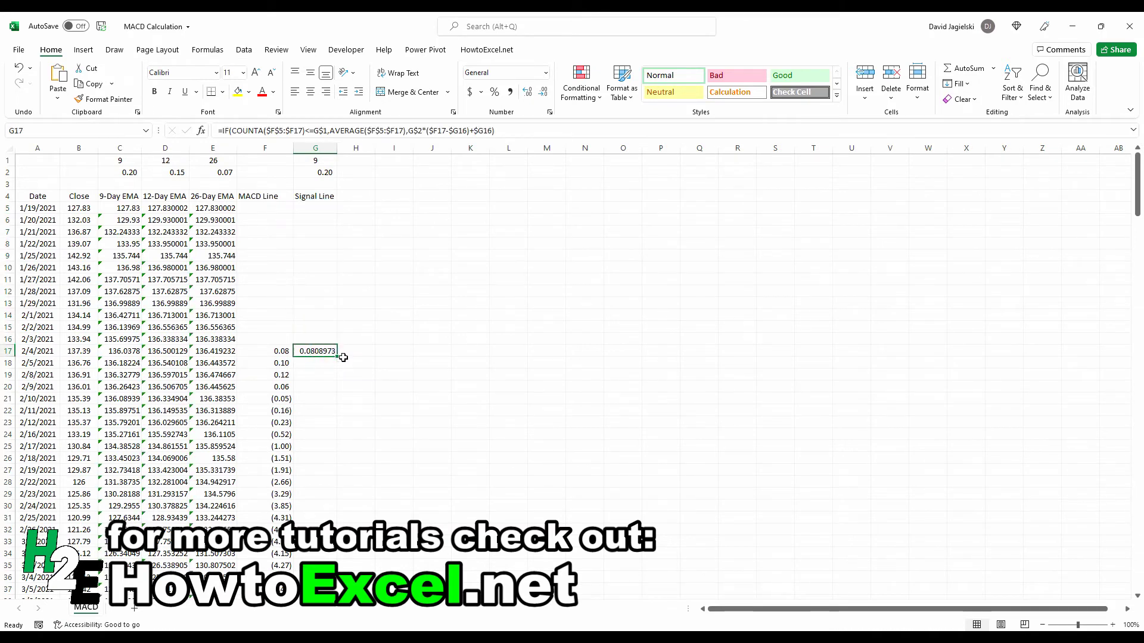
pyautogui.doubleClick(337, 356)
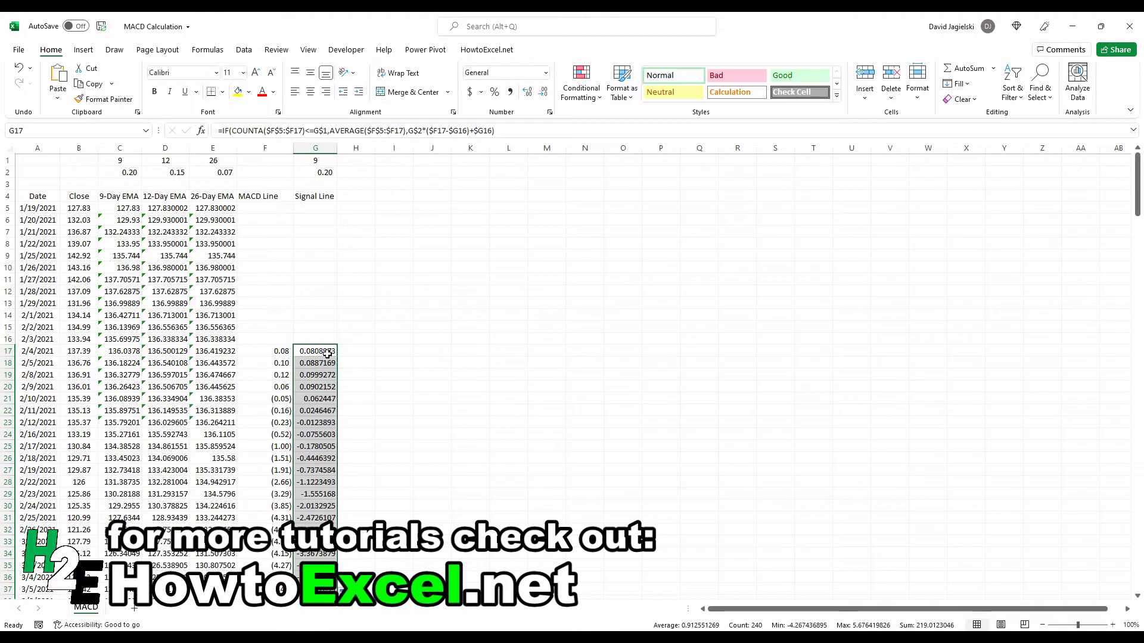
pyautogui.click(351, 196)
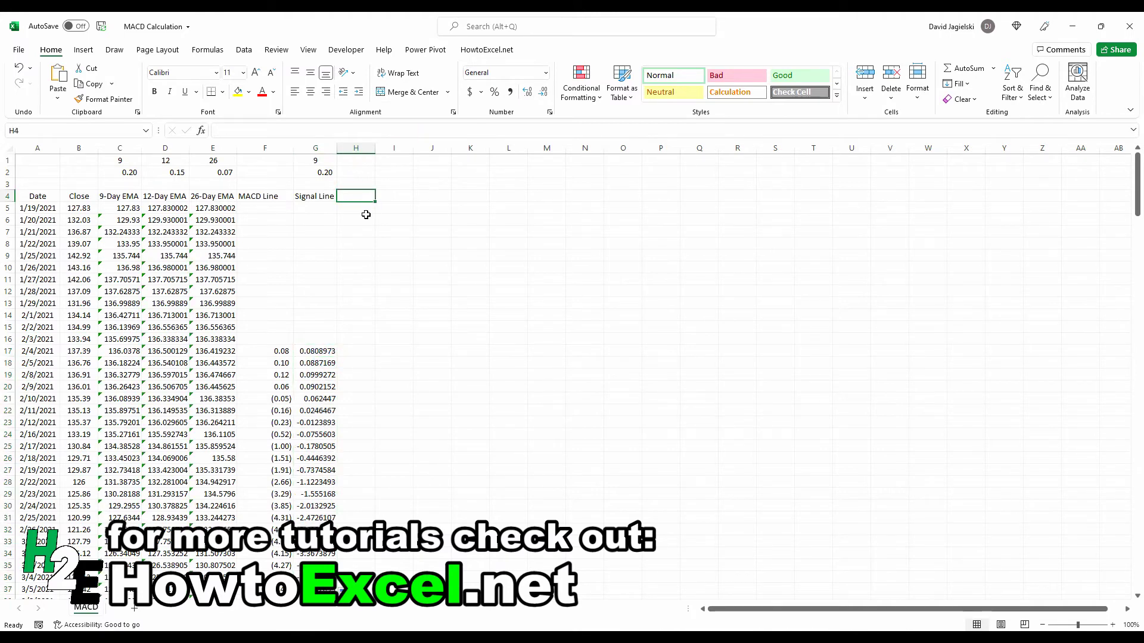
# Add a 'Histogram' header in H4 and enter =F17-G17 in H17.
pyautogui.write('Histogram')
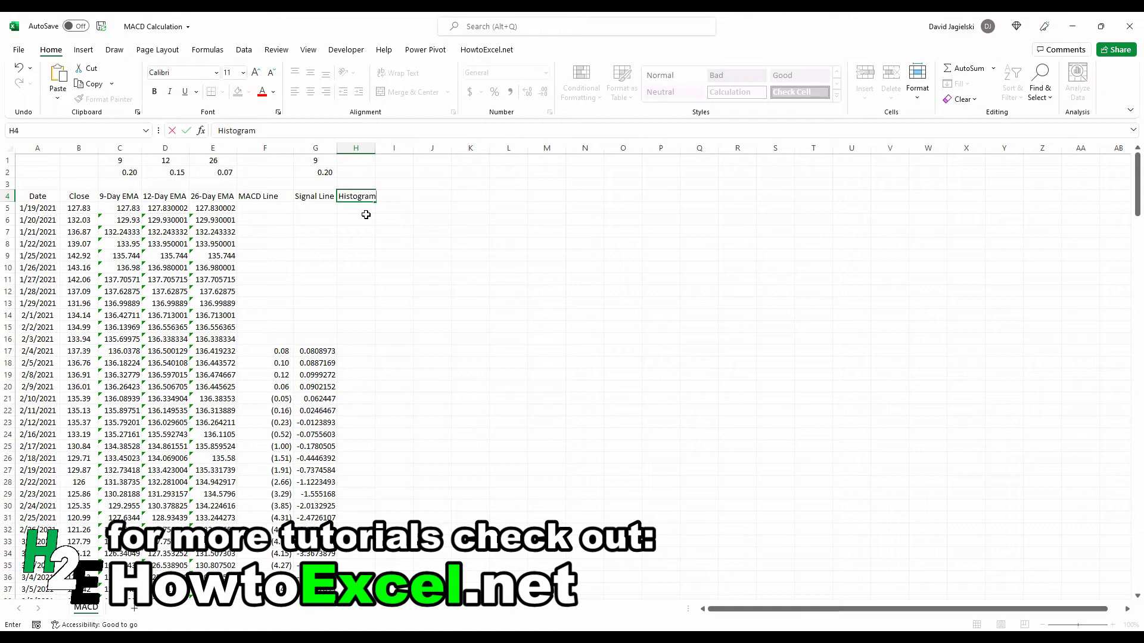
pyautogui.press('Return')
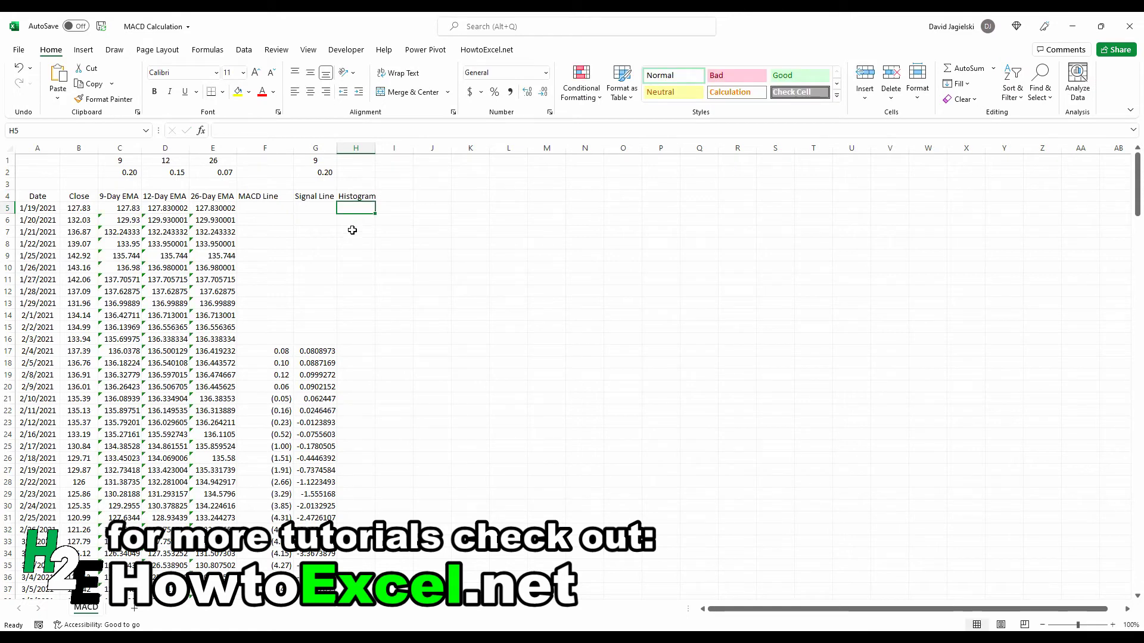
pyautogui.click(364, 348)
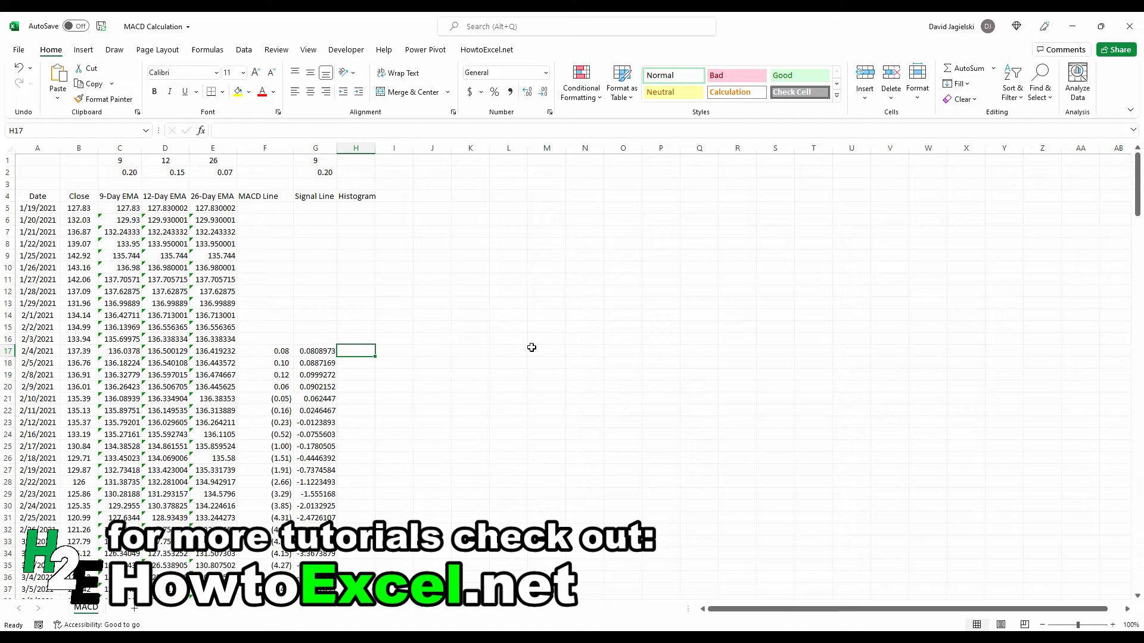
pyautogui.write('=')
pyautogui.press('Left')
pyautogui.press('Left')
pyautogui.write('-')
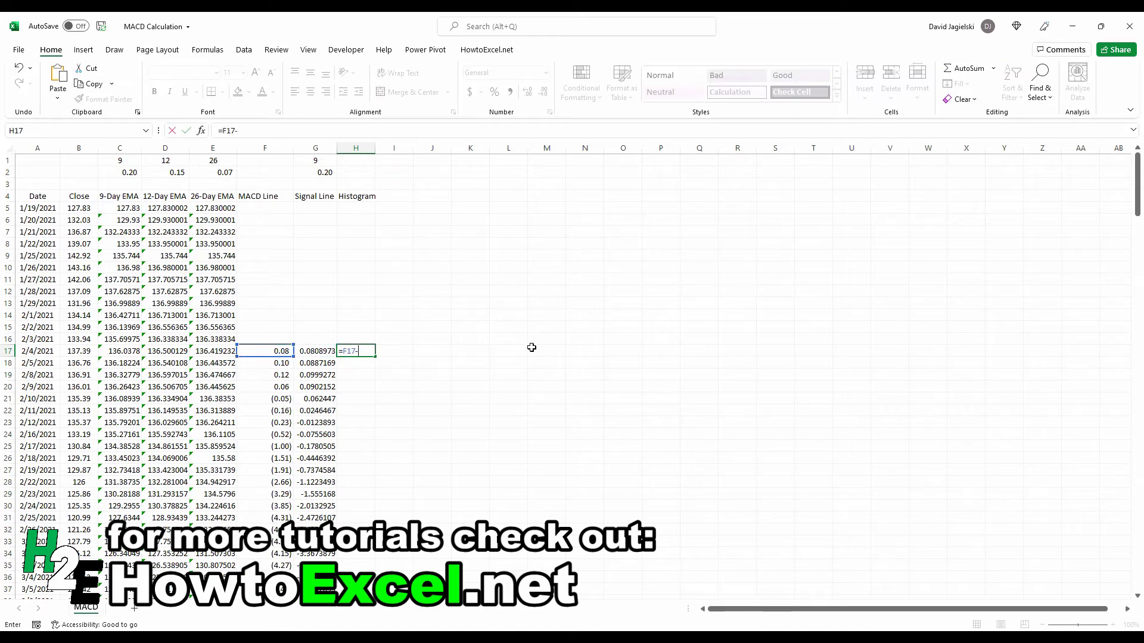
pyautogui.press('Left')
pyautogui.hotkey('ctrl', 'Return')
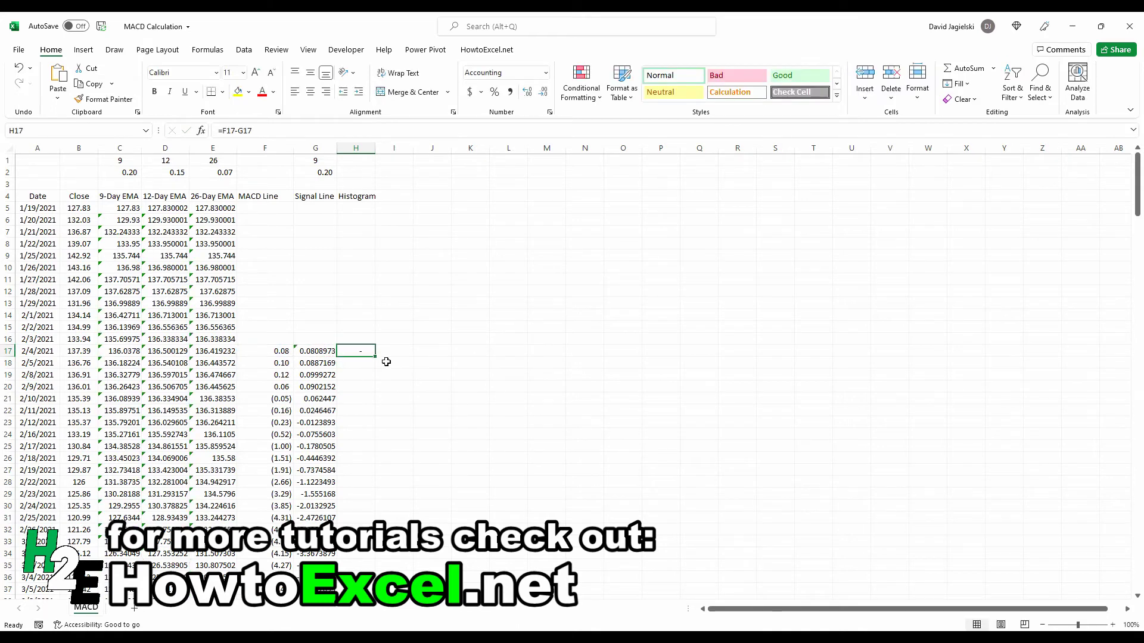
# Fill the Histogram formula down and jump to the last data row to check it.
pyautogui.doubleClick(374, 355)
pyautogui.click(368, 352)
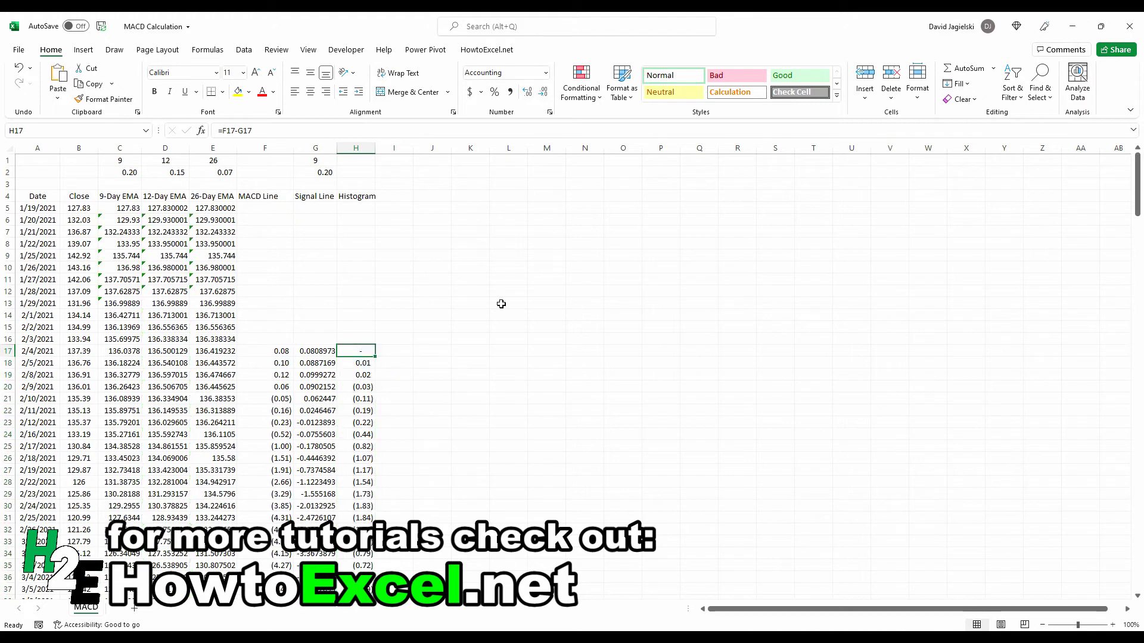
pyautogui.hotkey('ctrl', 'Down')
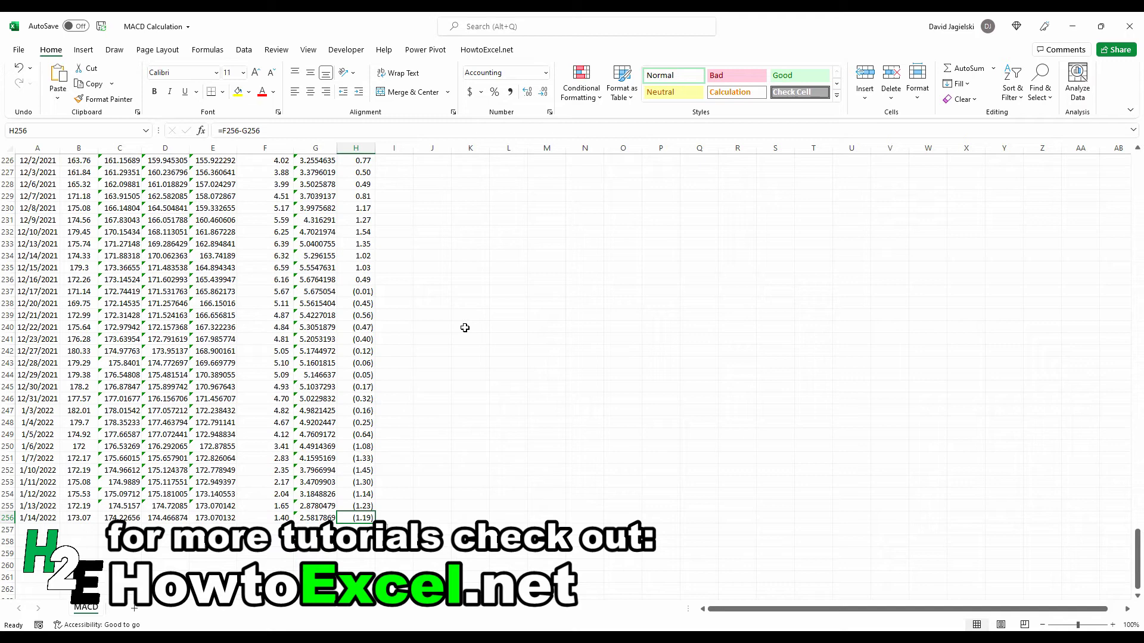
# Jump back to cell A4 at the top-left of the price table.
pyautogui.hotkey('ctrl', 'Left')
pyautogui.hotkey('ctrl', 'Up')
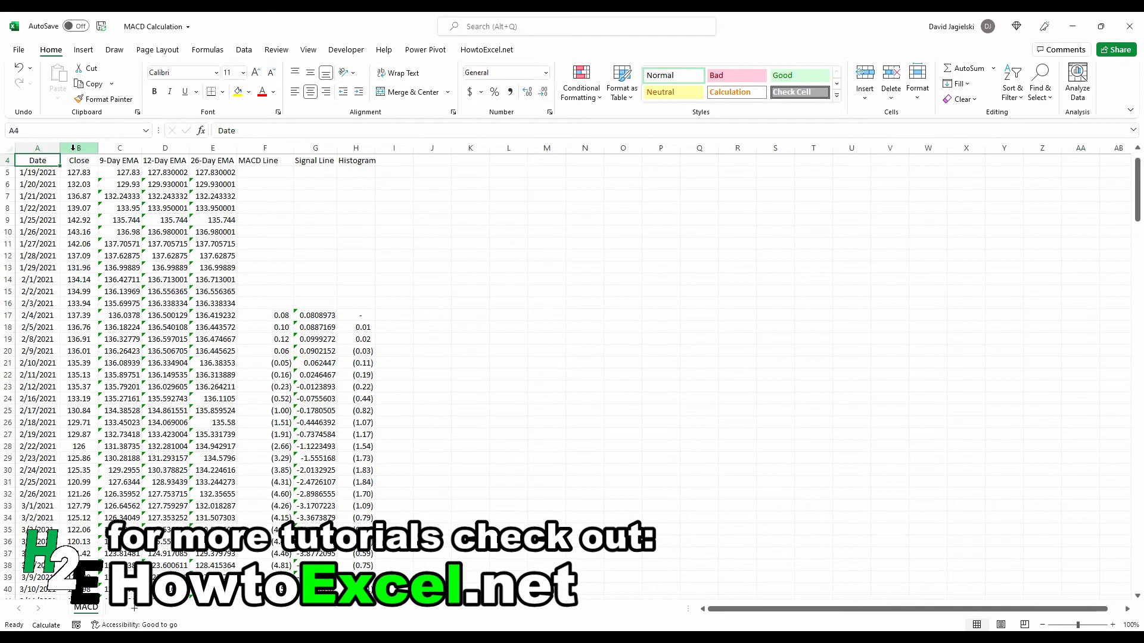
# Insert a Combo chart with Histogram as Clustered Column and the other series as lines.
pyautogui.click(84, 50)
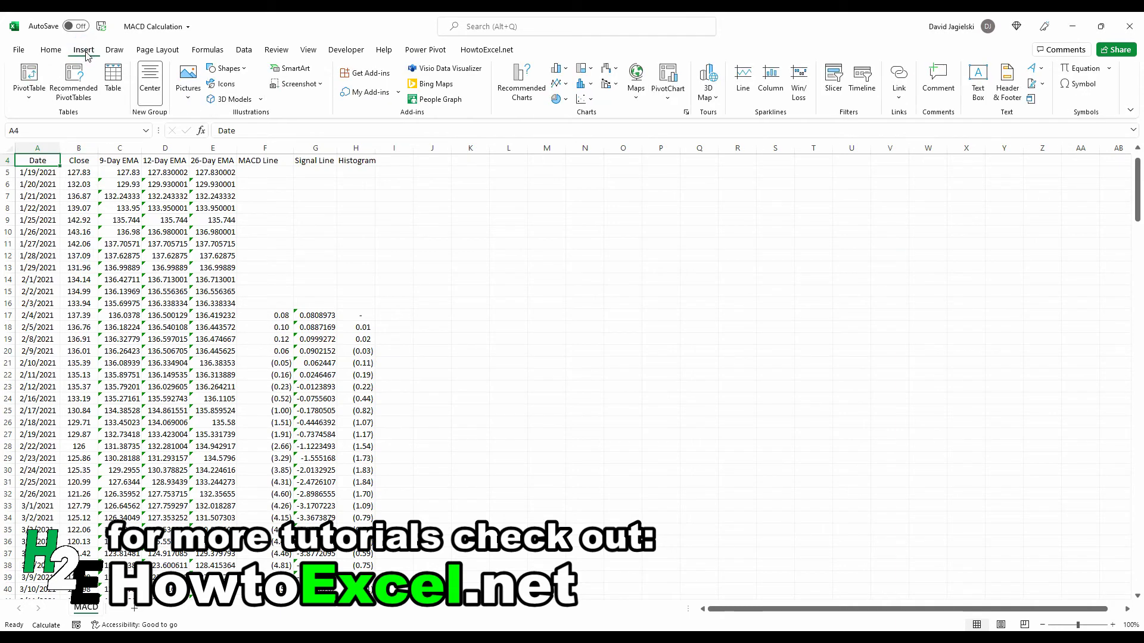
pyautogui.click(687, 112)
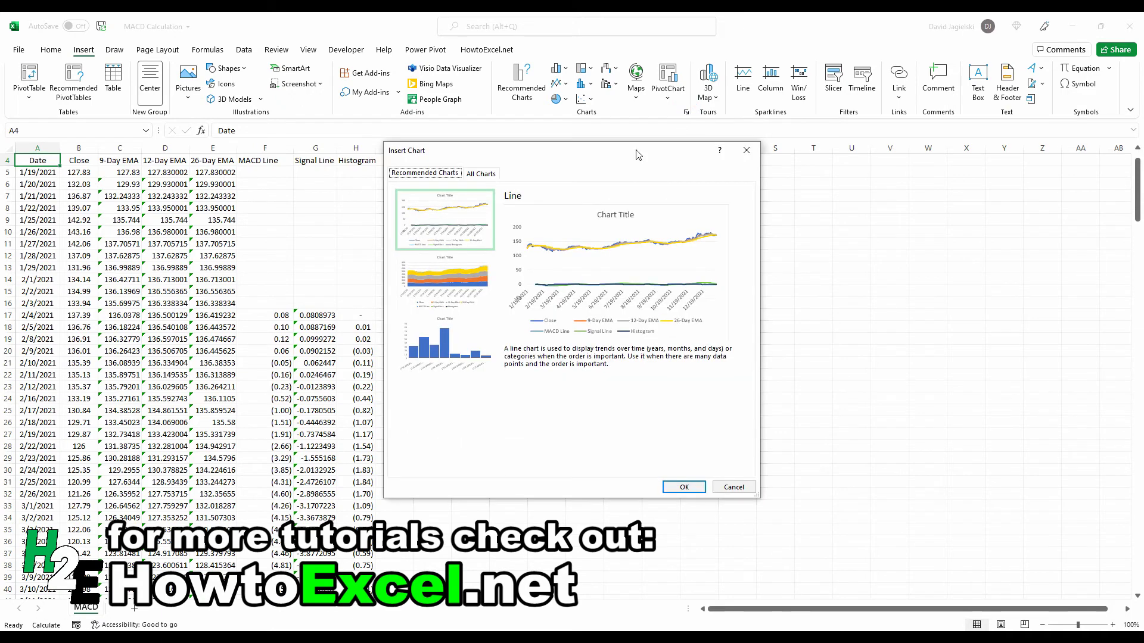
pyautogui.click(474, 174)
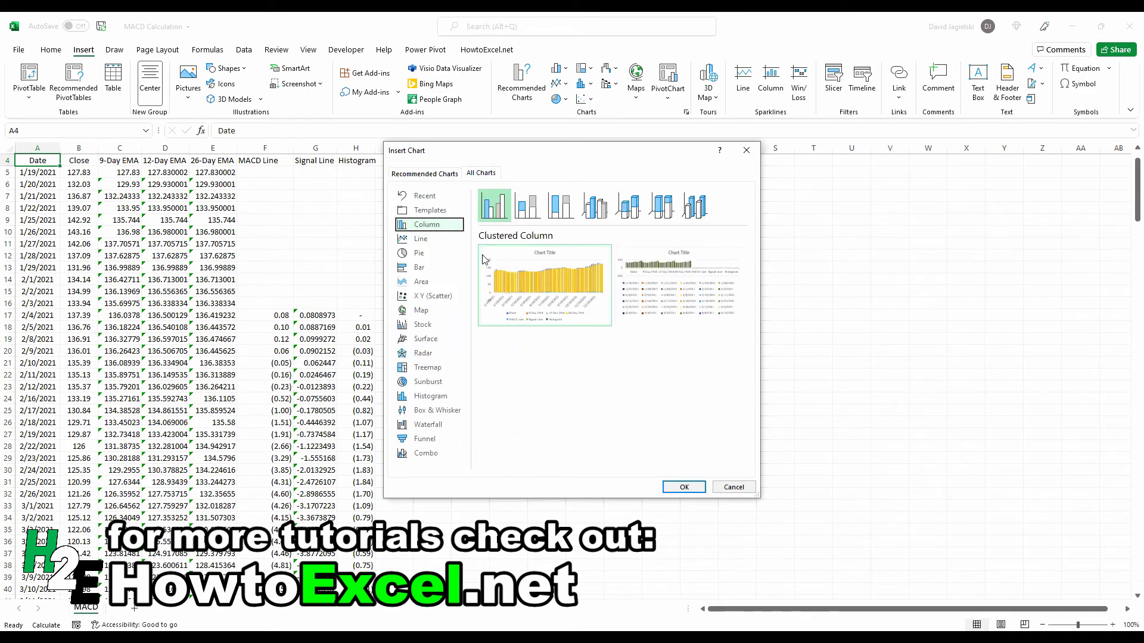
pyautogui.click(448, 452)
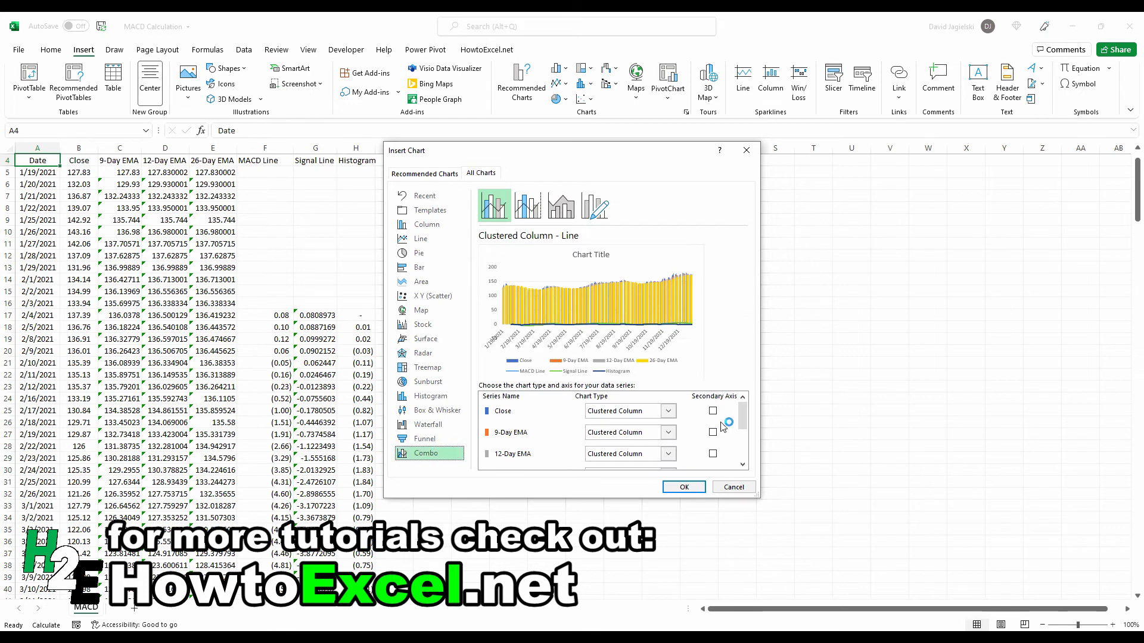
pyautogui.scroll(-2, 727, 426)
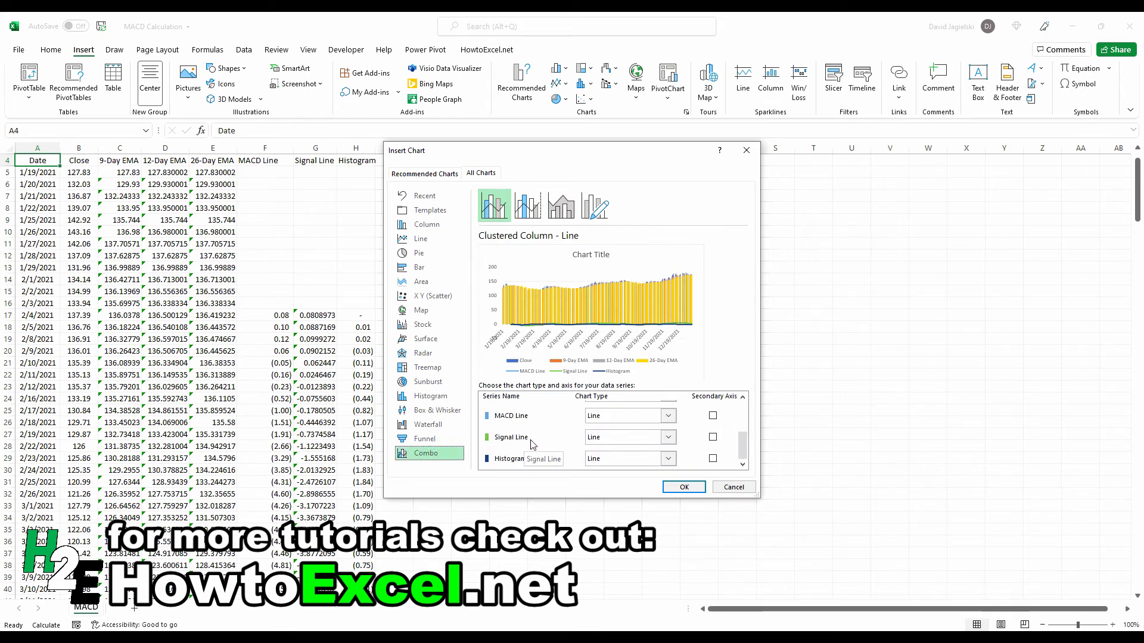
pyautogui.click(635, 459)
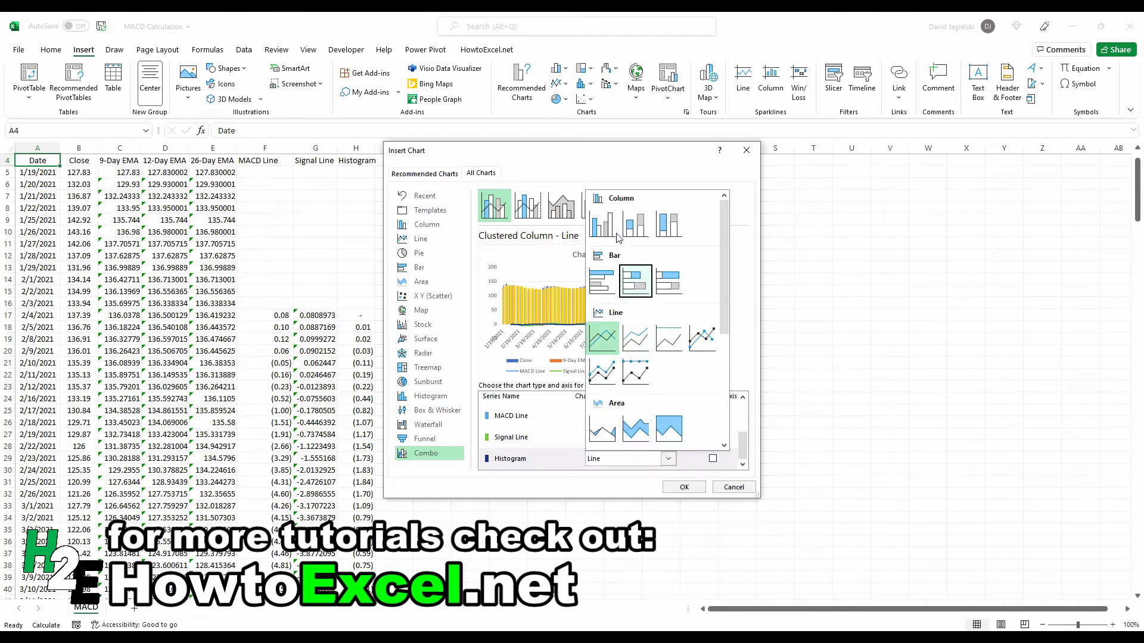
pyautogui.click(610, 223)
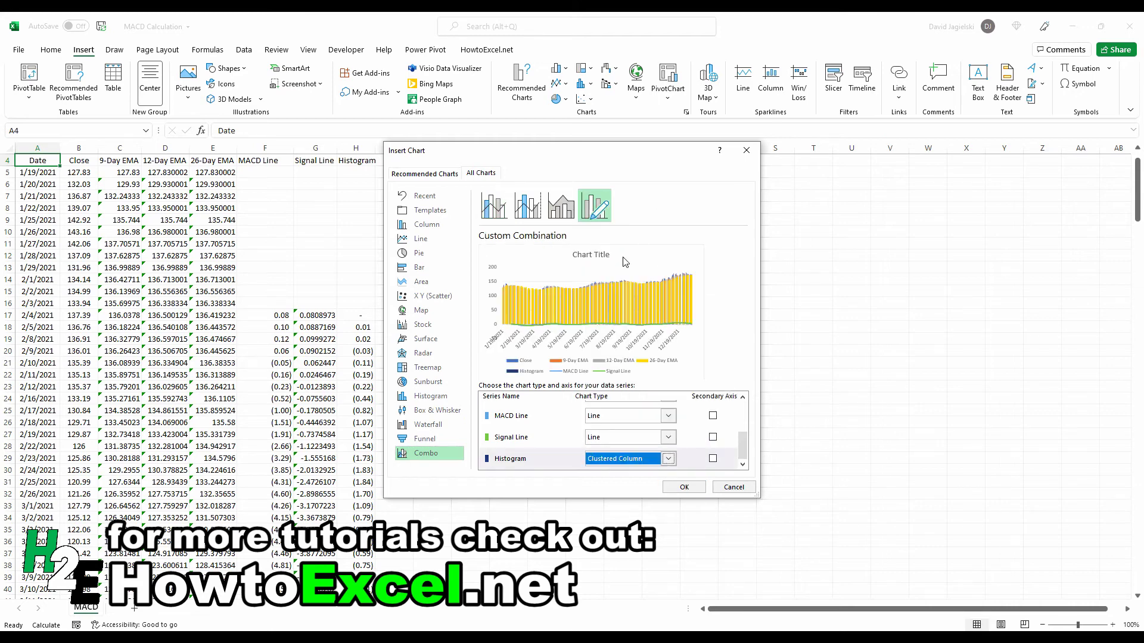
pyautogui.click(684, 487)
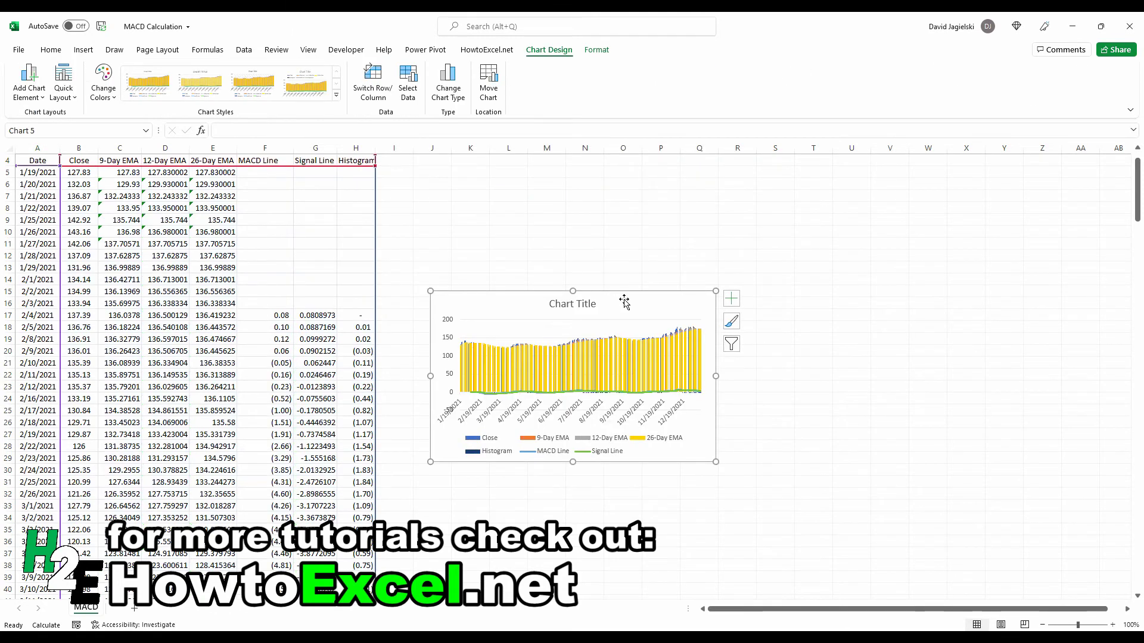
# Remove the Close, 9-Day, 12-Day and 26-Day EMA series, then reposition and enlarge the chart.
pyautogui.moveTo(620, 301); pyautogui.dragTo(524, 205)
pyautogui.moveTo(614, 364); pyautogui.dragTo(874, 503)
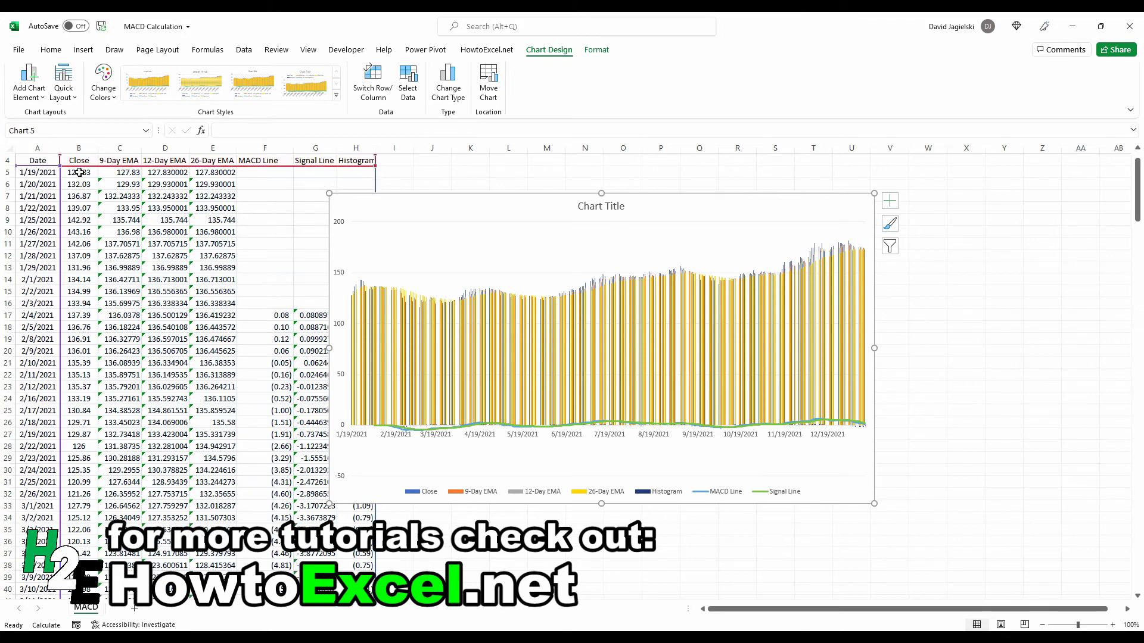
pyautogui.rightClick(672, 240)
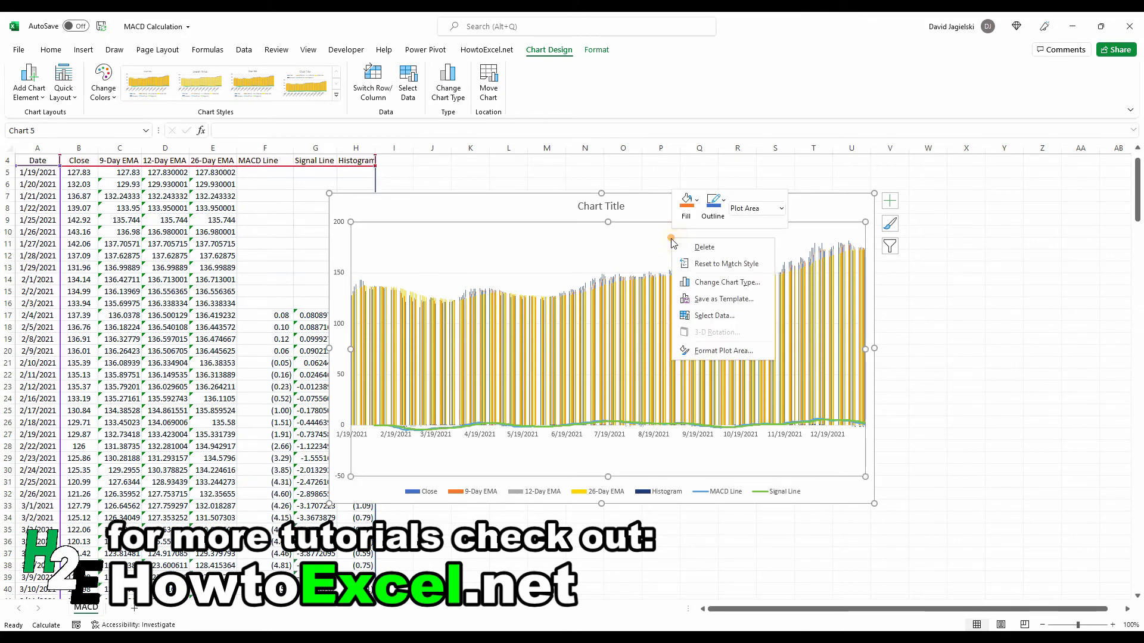
pyautogui.click(720, 317)
pyautogui.click(899, 247)
pyautogui.click(899, 247)
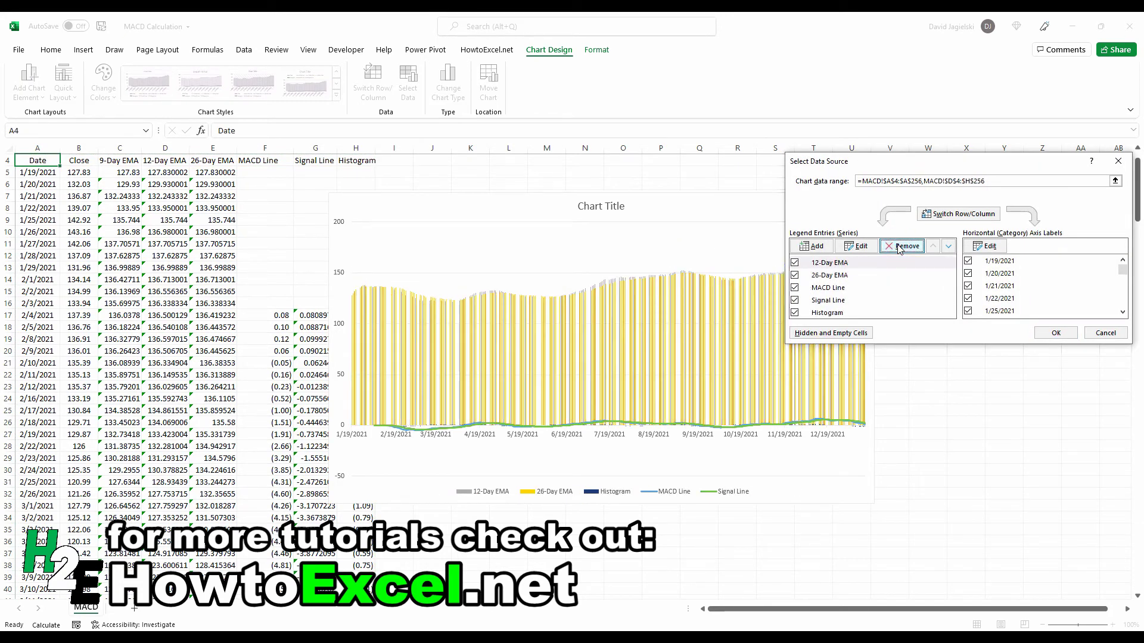
pyautogui.click(899, 247)
pyautogui.click(899, 247)
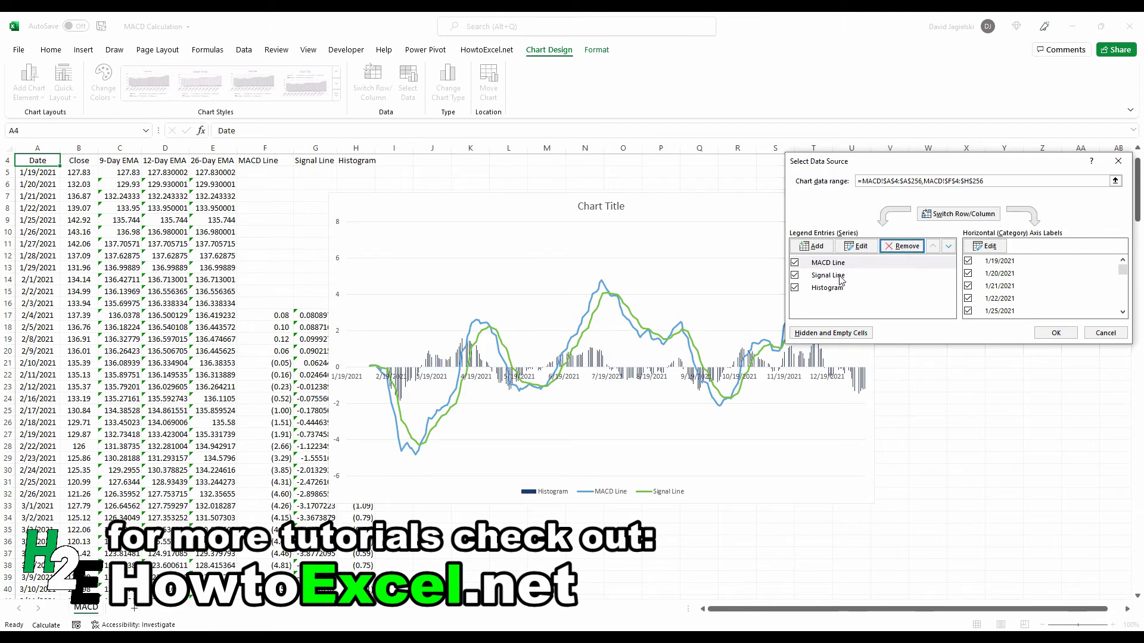
pyautogui.click(1055, 333)
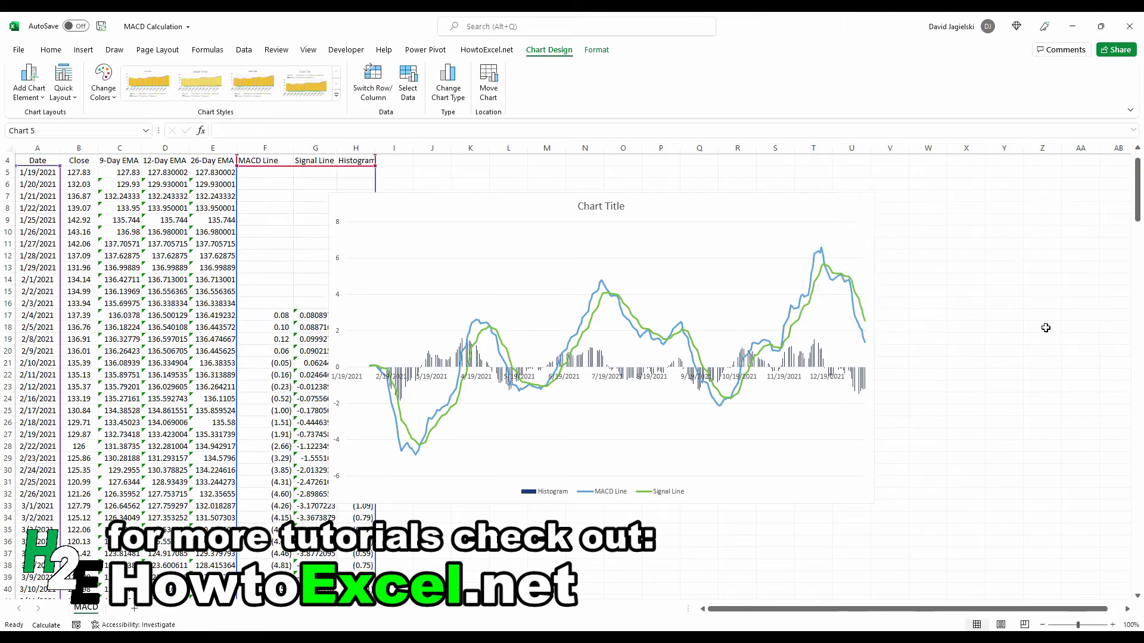
pyautogui.moveTo(717, 210); pyautogui.dragTo(638, 202)
pyautogui.moveTo(794, 495); pyautogui.dragTo(1018, 549)
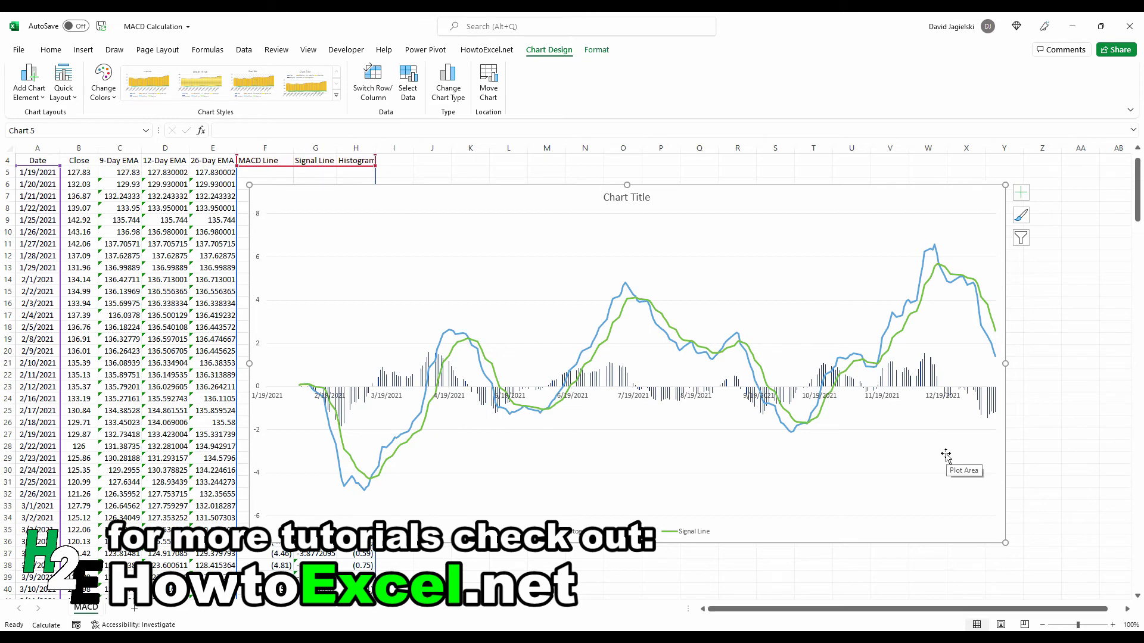
# Set the Histogram series gap width to 50% in Format Data Series.
pyautogui.rightClick(921, 377)
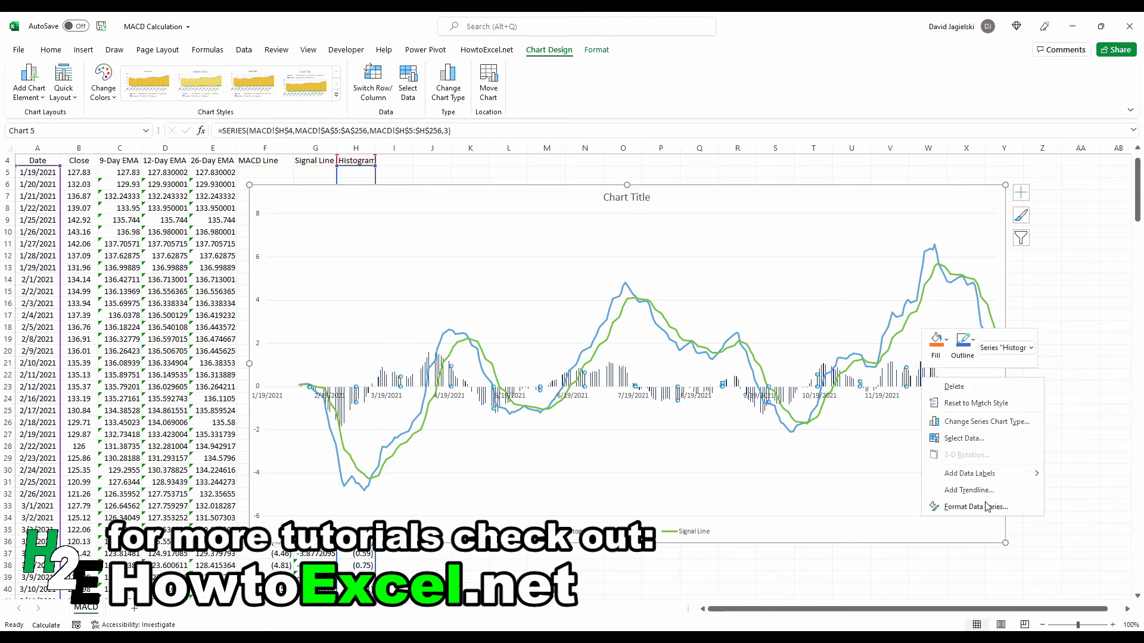
pyautogui.click(986, 507)
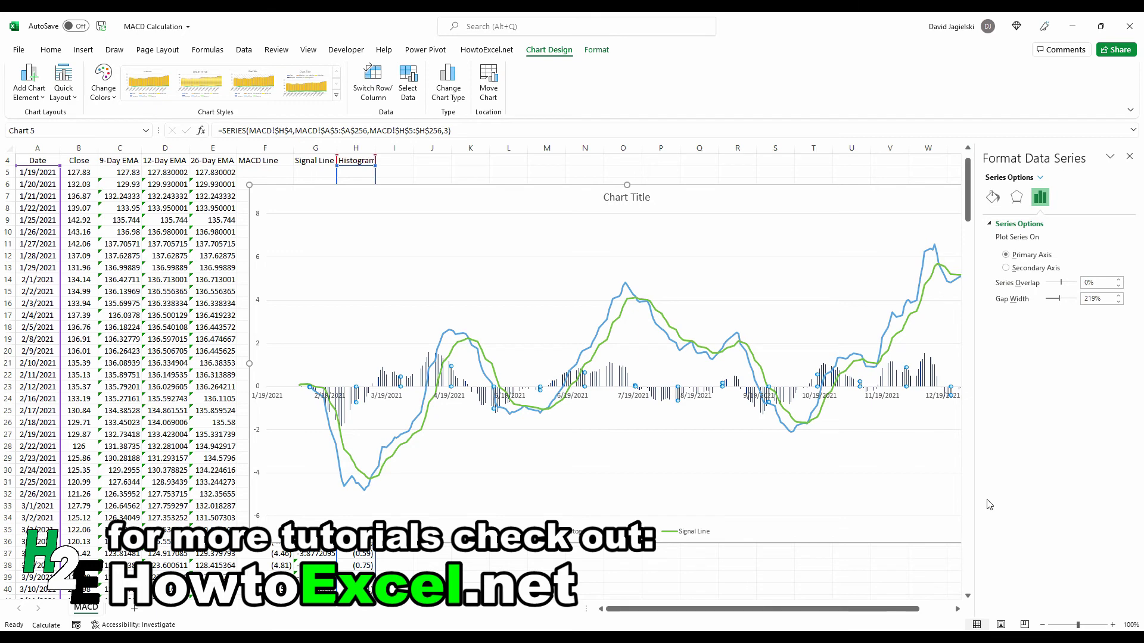
pyautogui.click(1059, 299)
pyautogui.moveTo(1058, 298); pyautogui.dragTo(1052, 299)
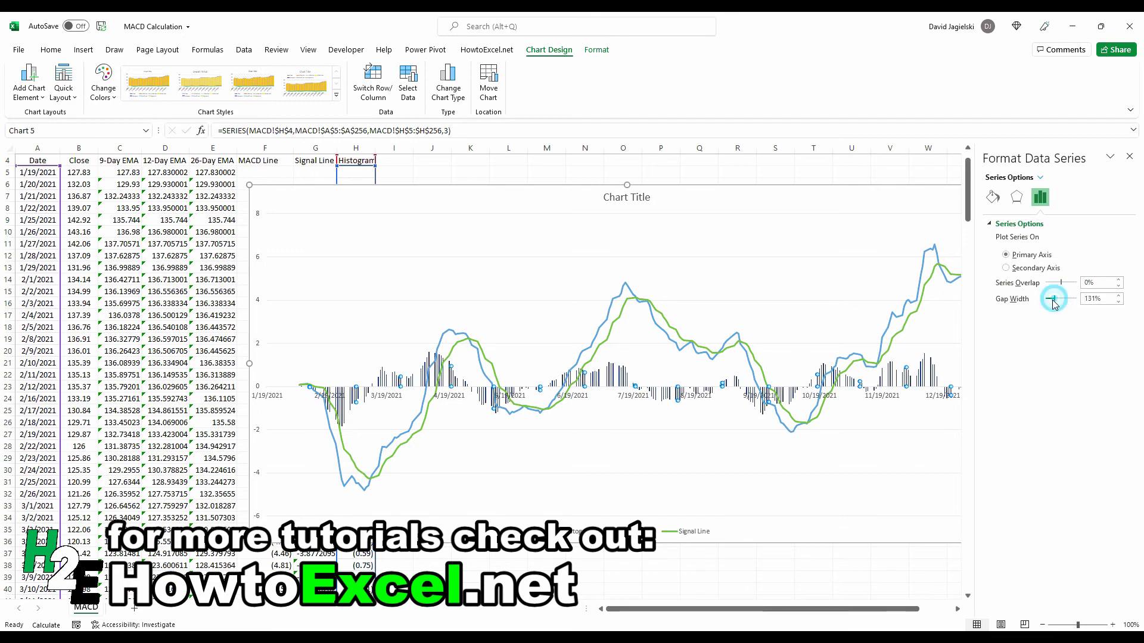
pyautogui.doubleClick(1091, 299)
pyautogui.write('50')
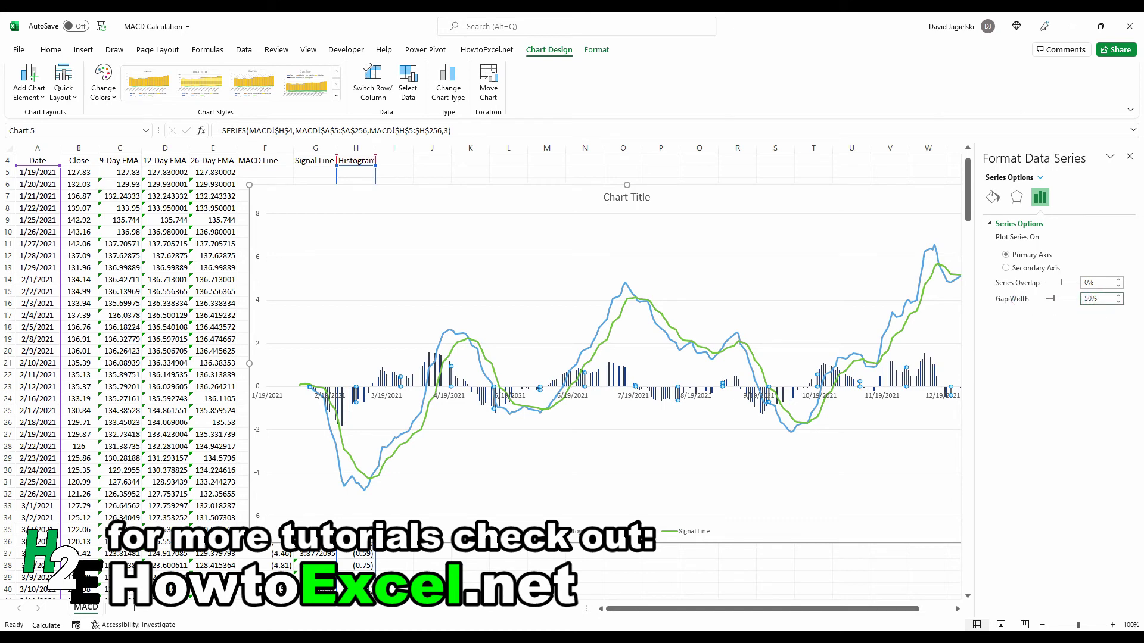
pyautogui.press('Return')
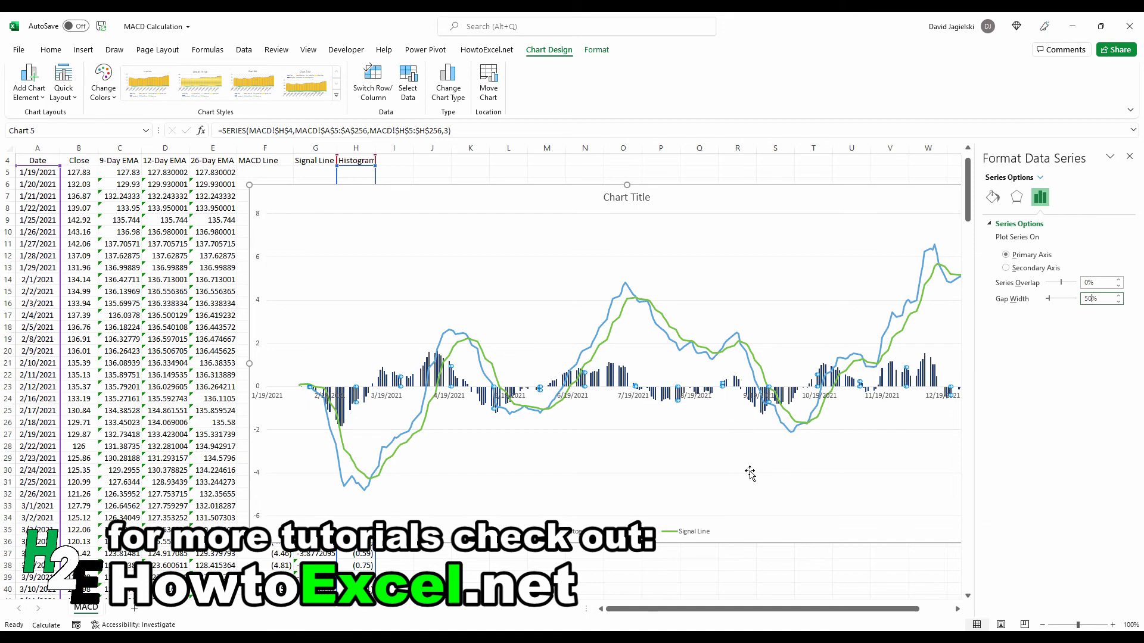
pyautogui.click(782, 570)
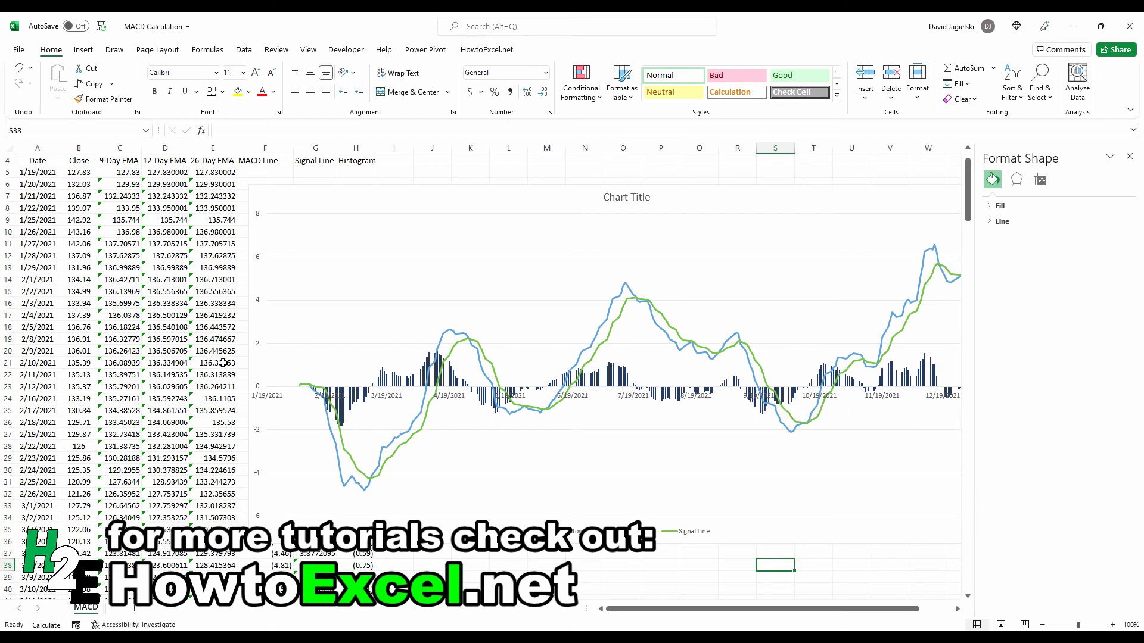
pyautogui.click(53, 207)
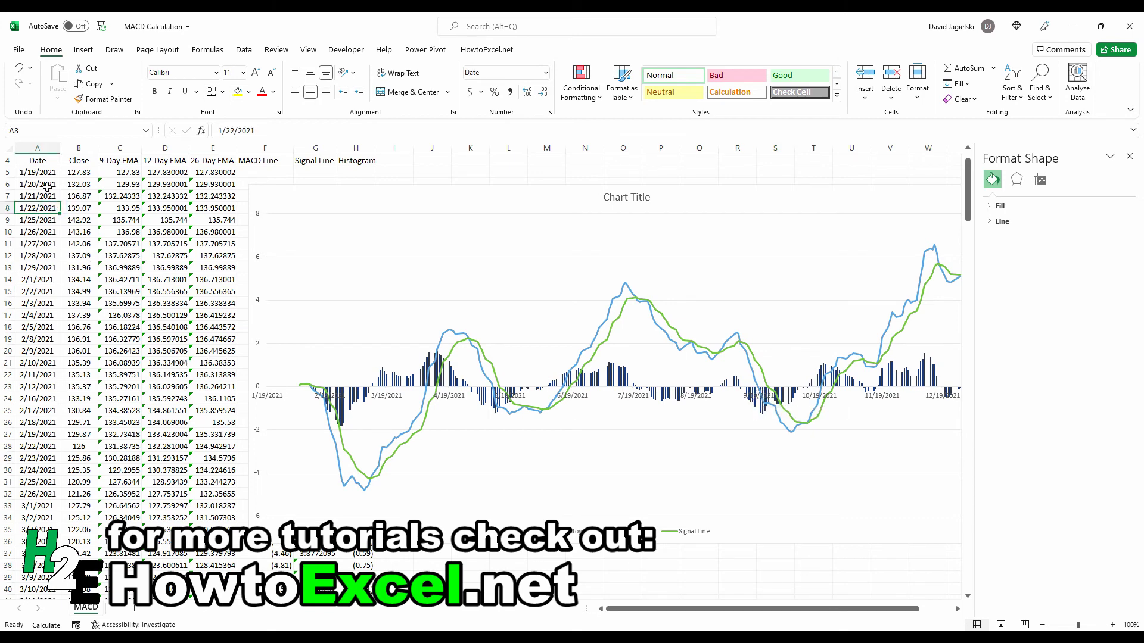
pyautogui.click(45, 220)
pyautogui.hotkey('ctrl', 'Down')
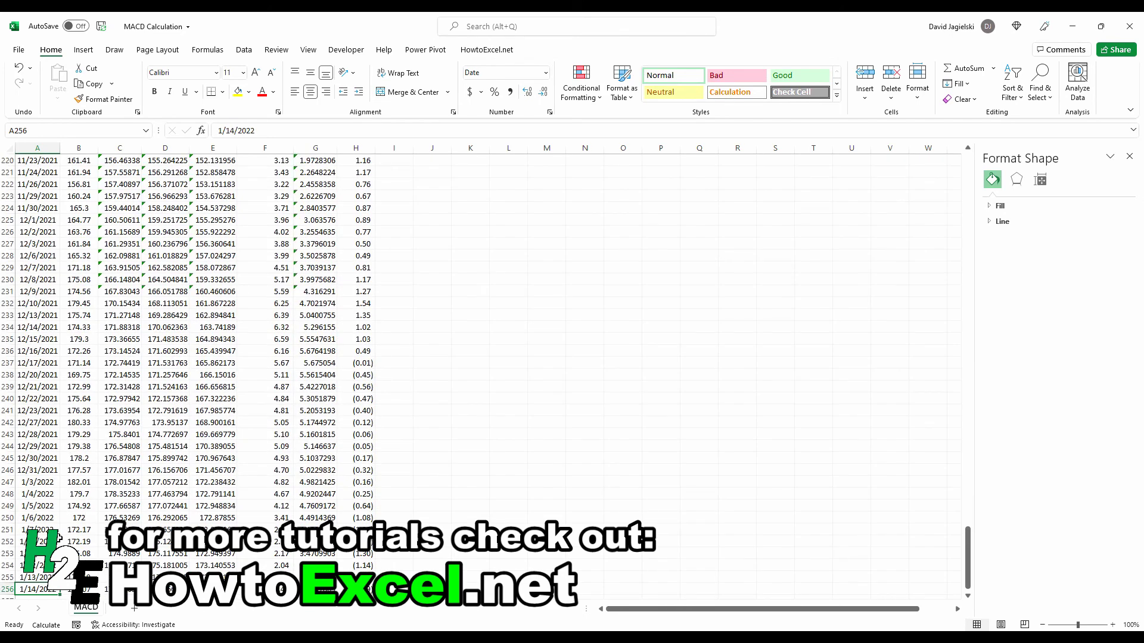
pyautogui.click(56, 530)
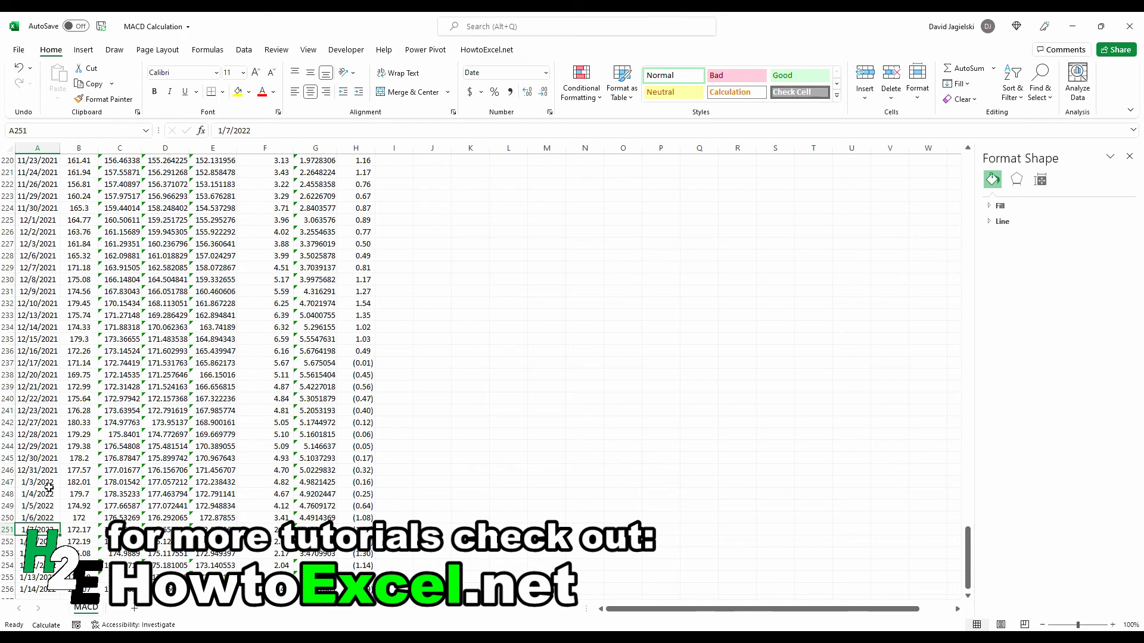
pyautogui.click(49, 486)
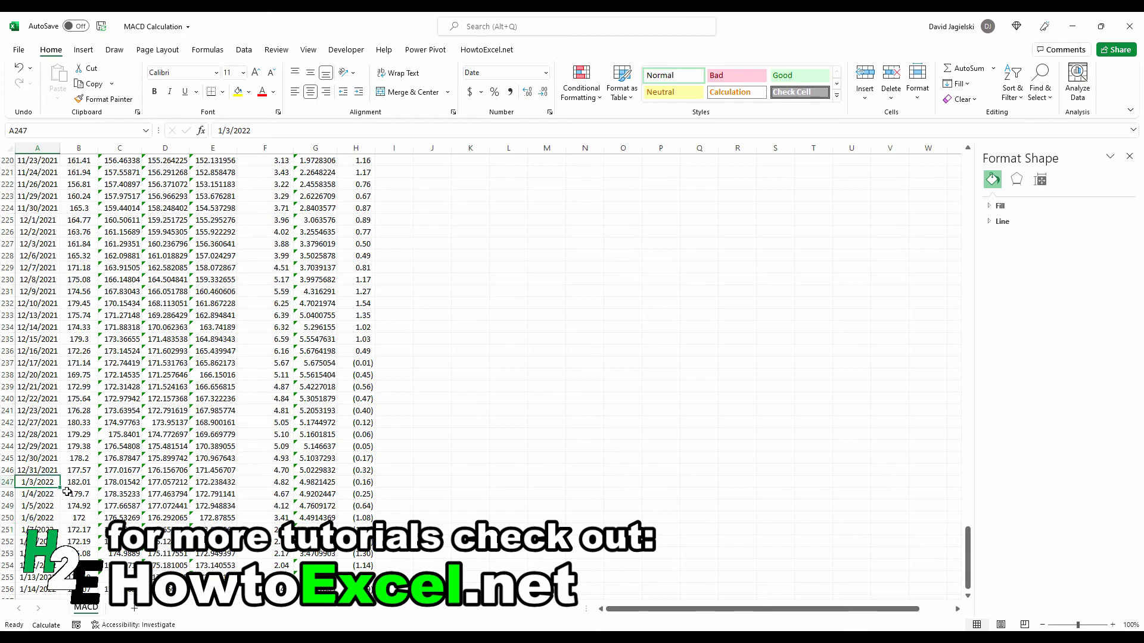
pyautogui.hotkey('ctrl', 'Up')
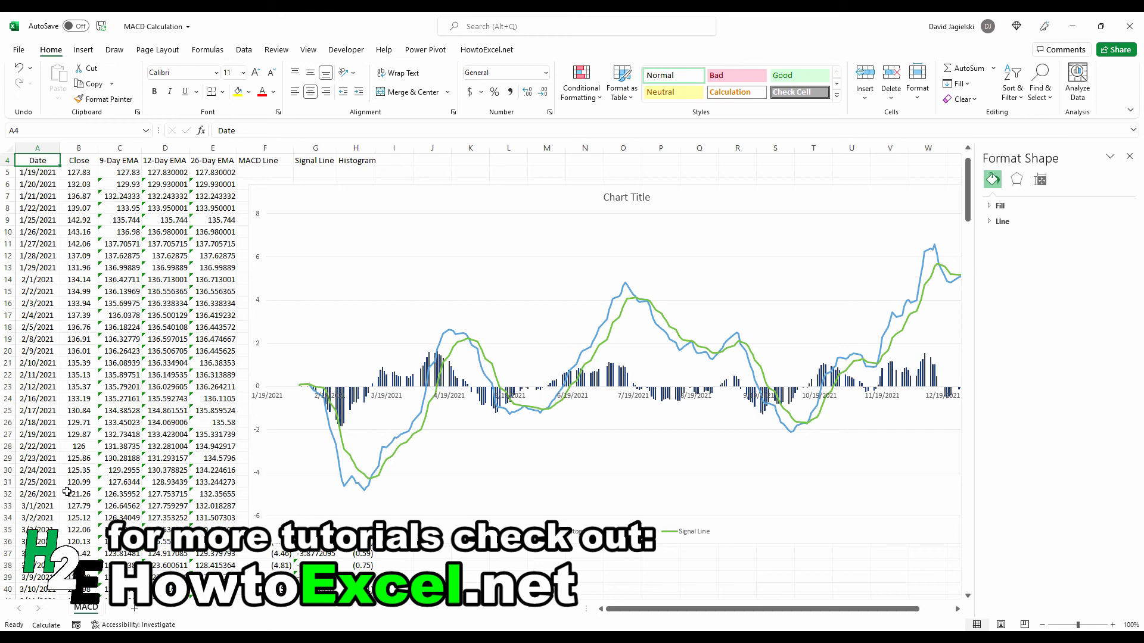
# Format the chart's horizontal date axis as a Text axis.
pyautogui.rightClick(634, 401)
pyautogui.click(683, 560)
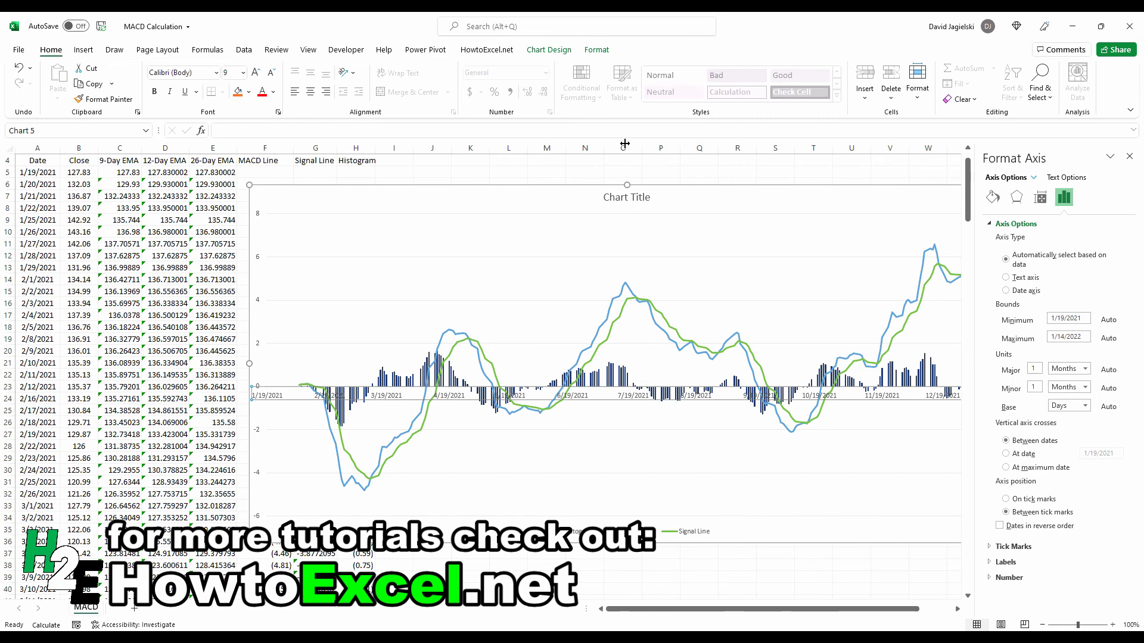
pyautogui.click(1006, 278)
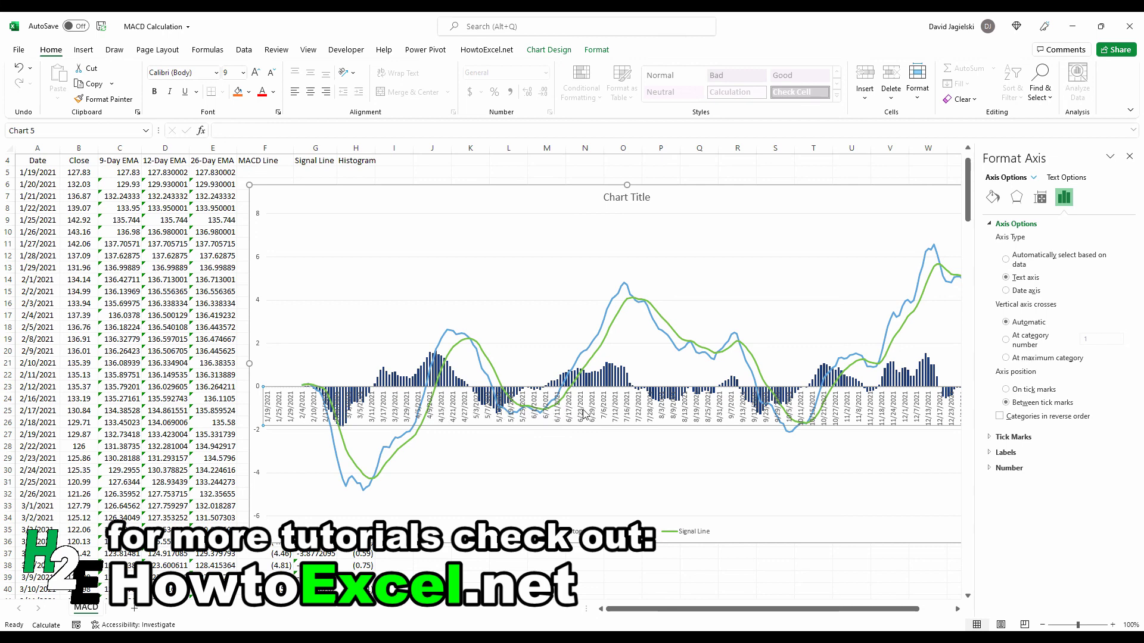
# Set the axis Label Position to Low so dates sit below the bars.
pyautogui.click(1006, 453)
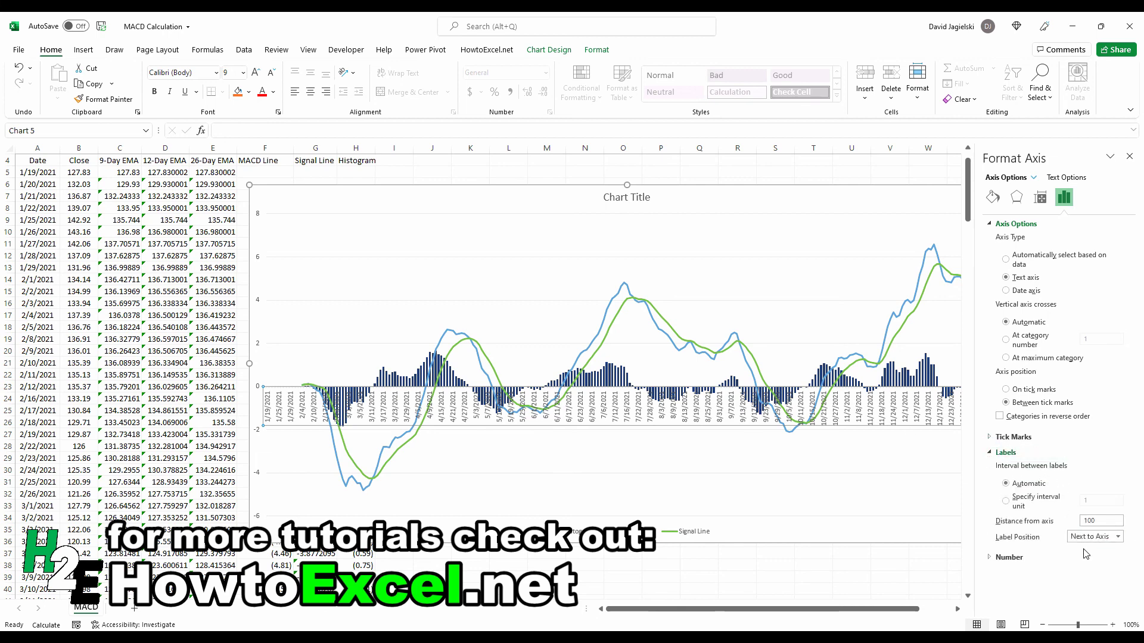
pyautogui.click(1118, 537)
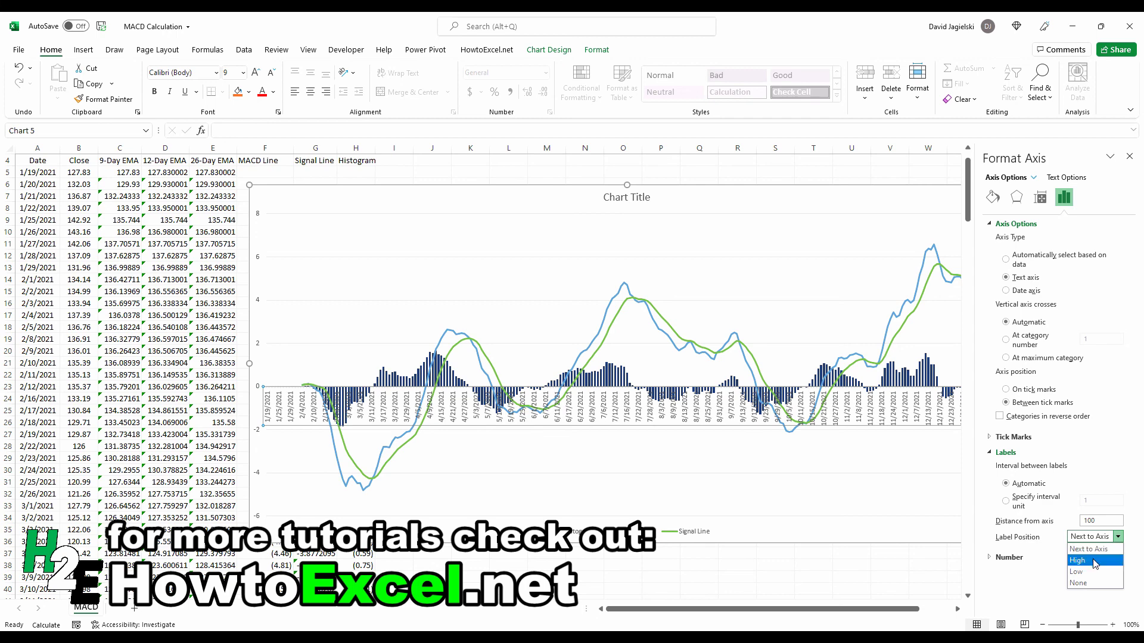
pyautogui.click(1076, 566)
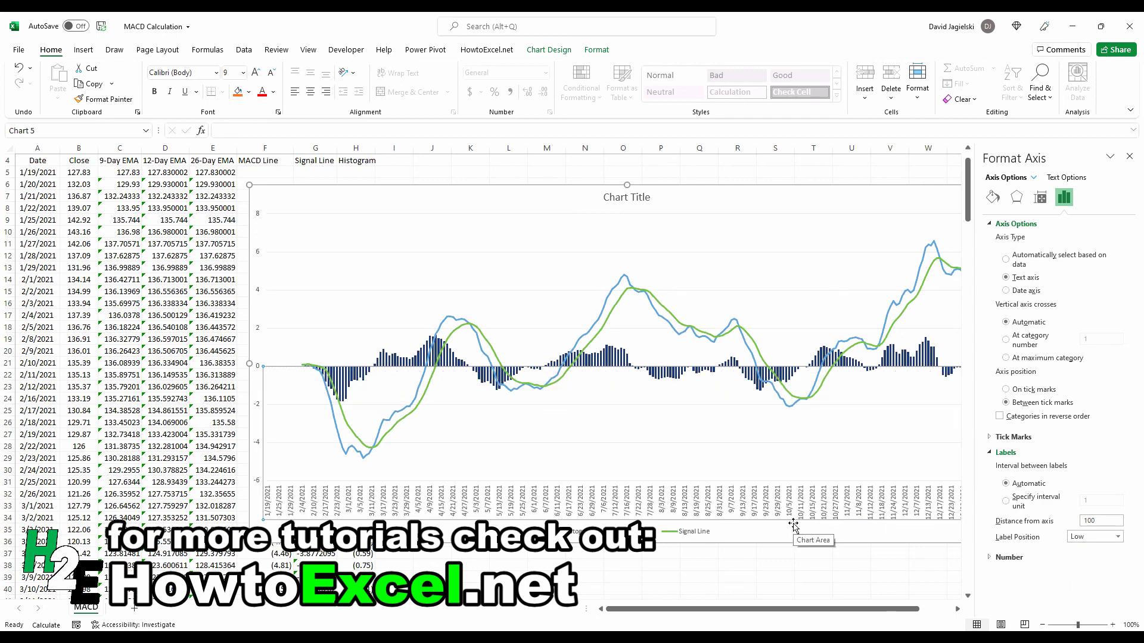
pyautogui.click(837, 563)
pyautogui.click(858, 202)
# Drag the MACD chart leftward so it overlaps the data columns.
pyautogui.moveTo(855, 194); pyautogui.dragTo(738, 195)
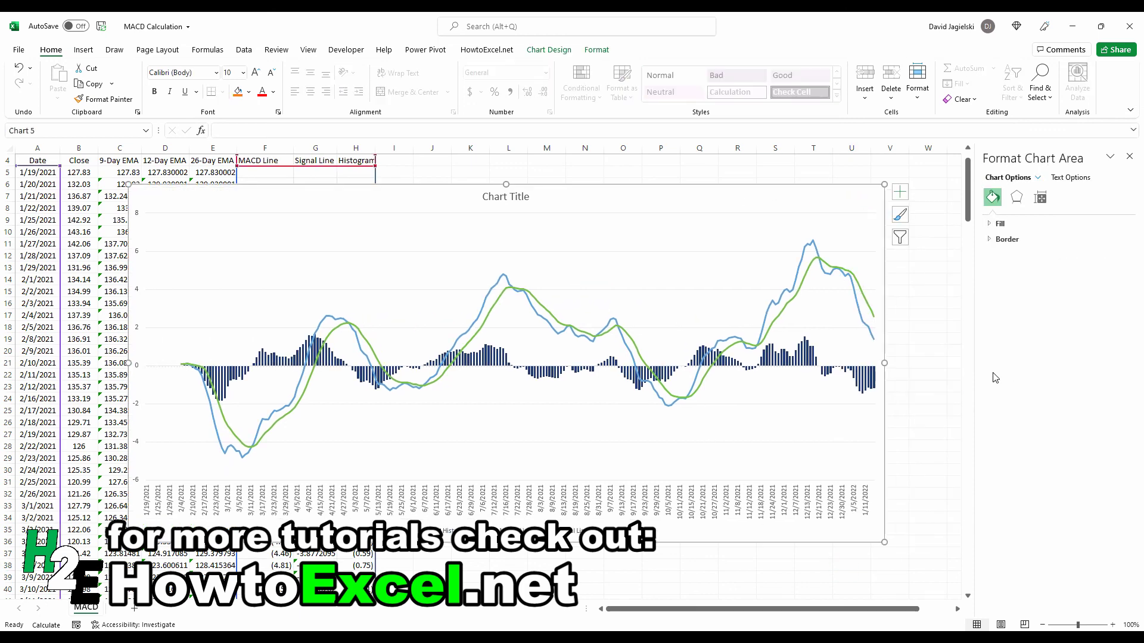